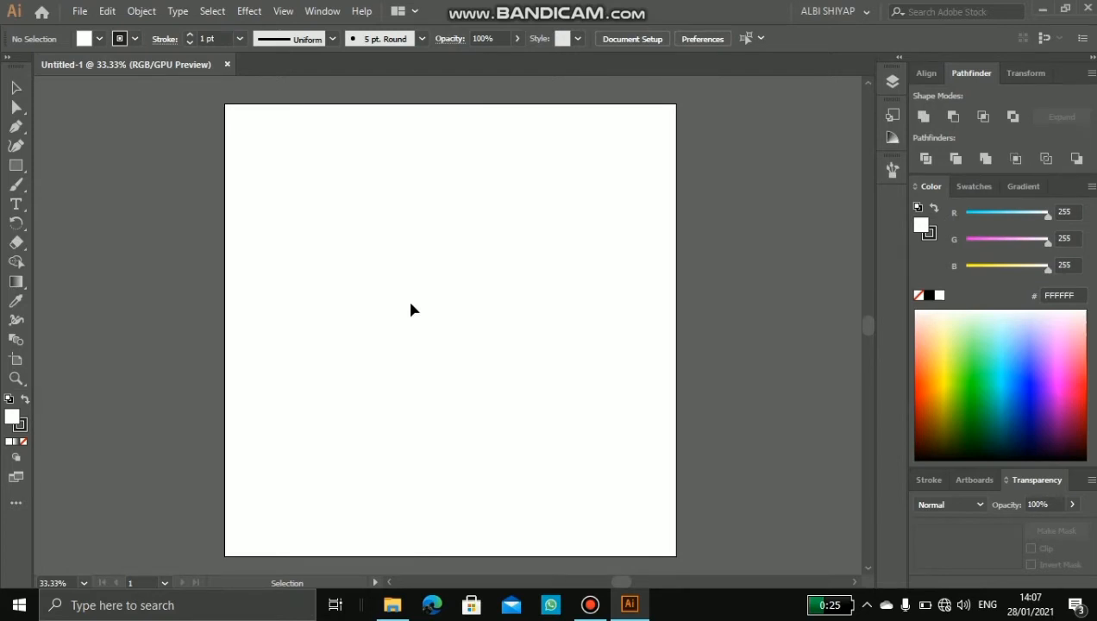
# Step: Open the settings for creating a new document
pyautogui.click(81, 11)
pyautogui.click(81, 12)
pyautogui.click(107, 12)
pyautogui.click(80, 11)
pyautogui.click(81, 14)
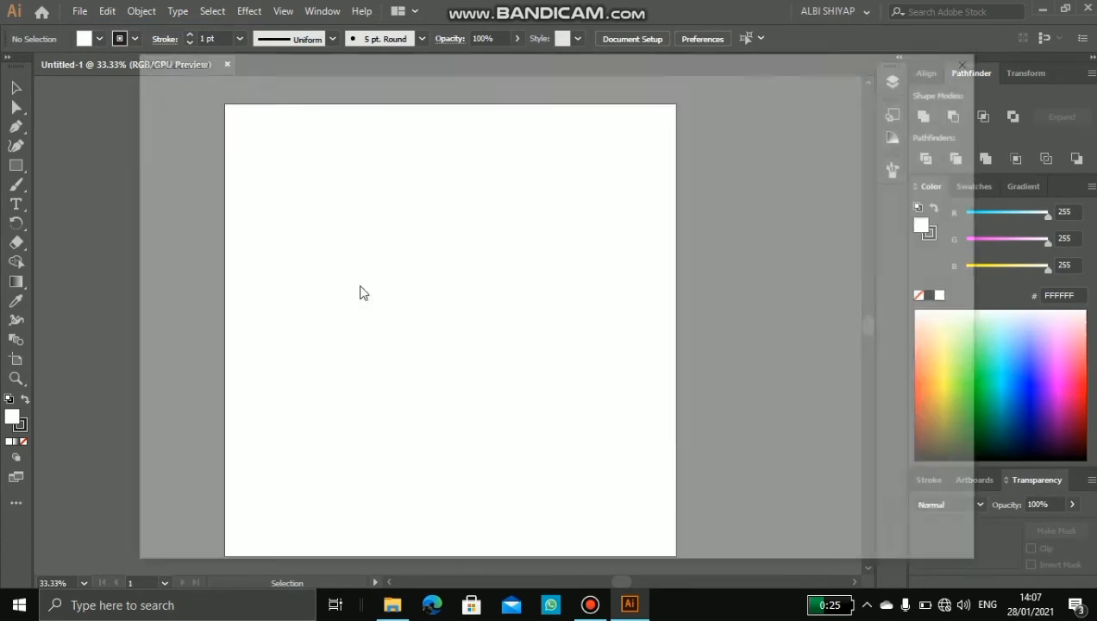
pyautogui.hotkey('ctrl', 'n')
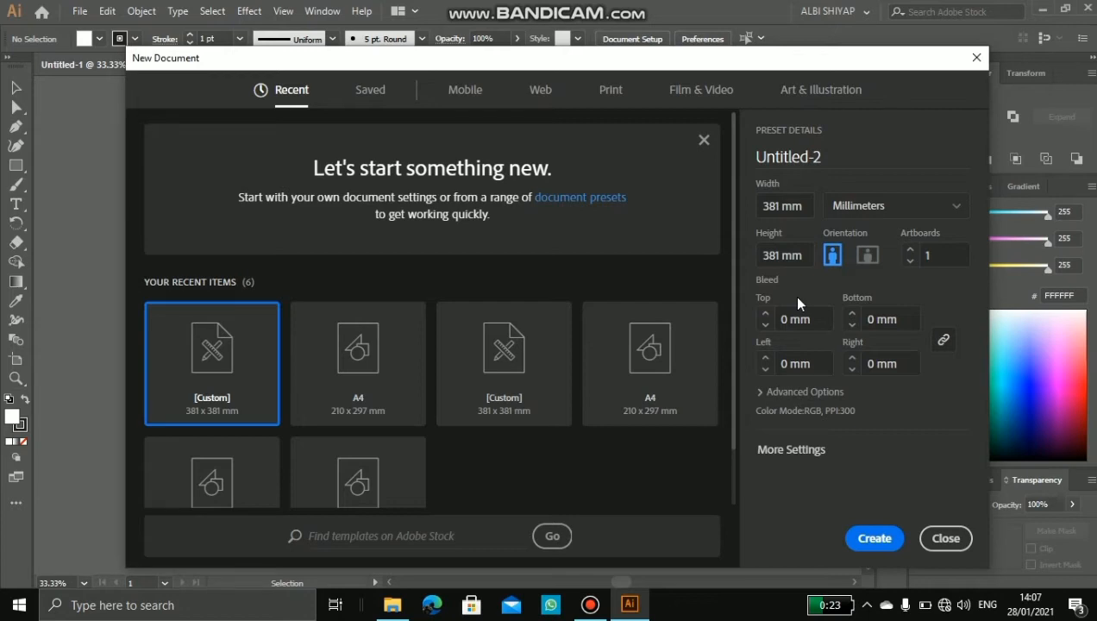
# Step: Choose the A4 print preset for the new document and set its units to millimeters
pyautogui.click(609, 91)
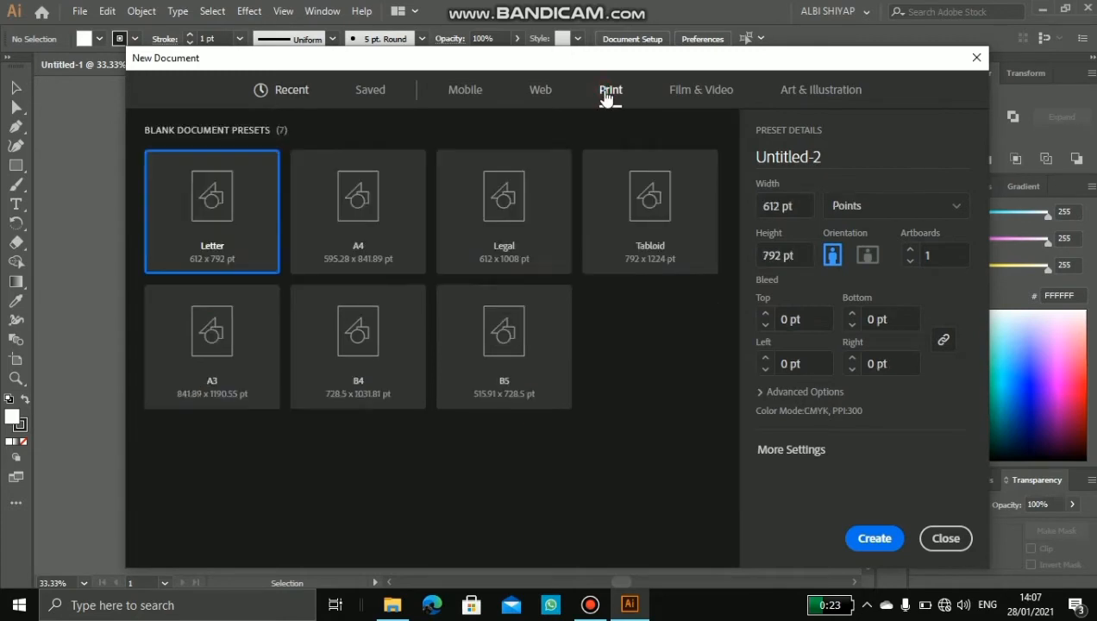
pyautogui.click(373, 242)
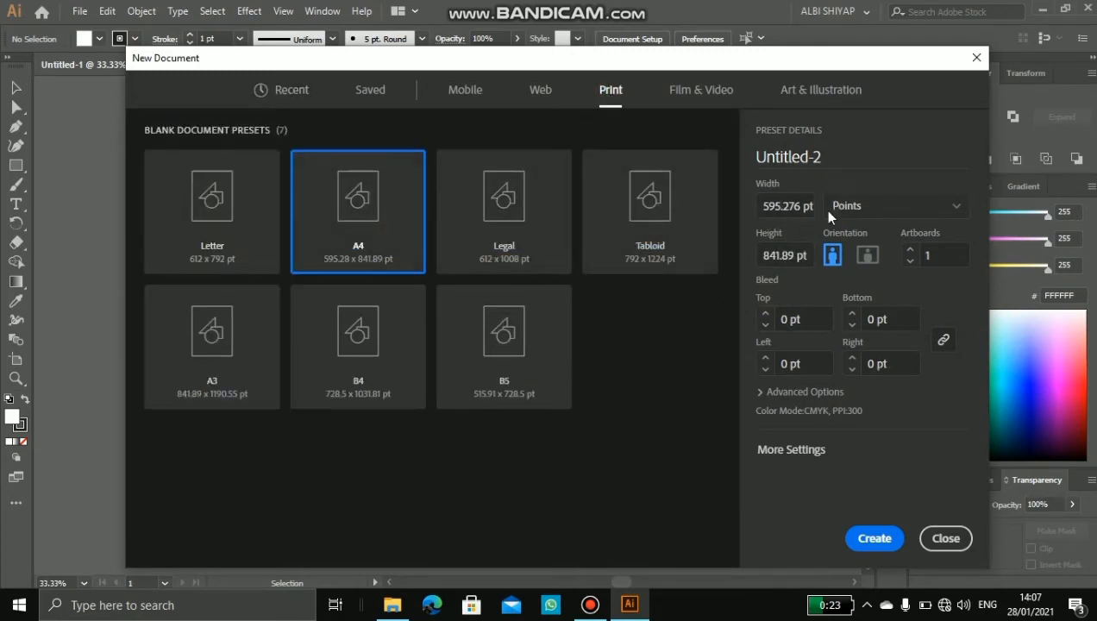
pyautogui.click(864, 208)
pyautogui.click(867, 316)
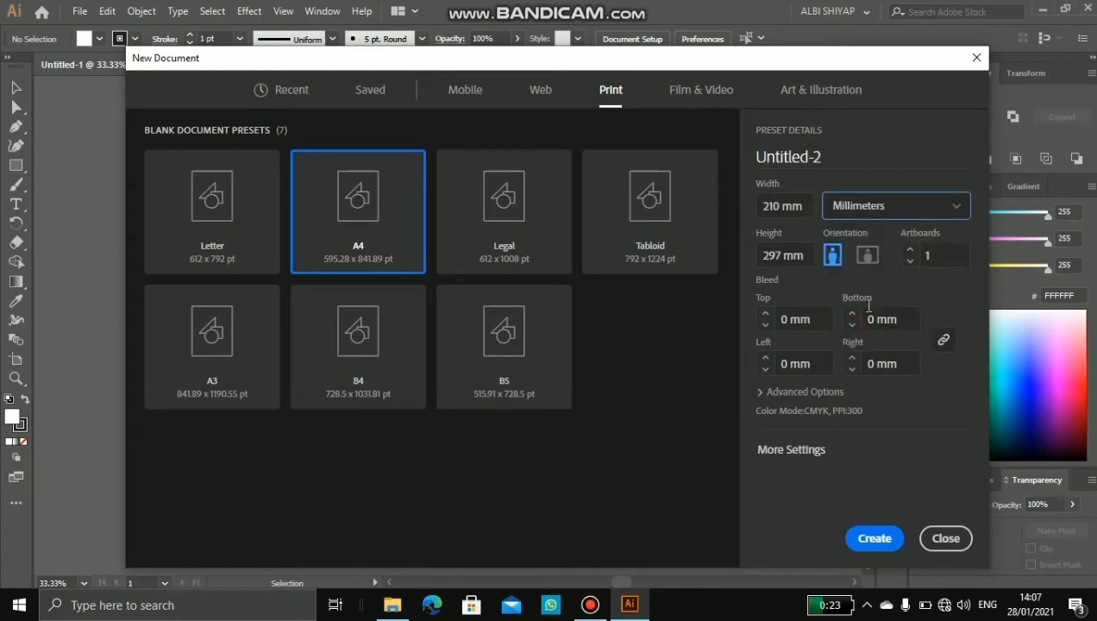
# Step: Create a 381 x 381 mm portrait document from the recent custom preset and close the Untitled-1 document
pyautogui.click(293, 91)
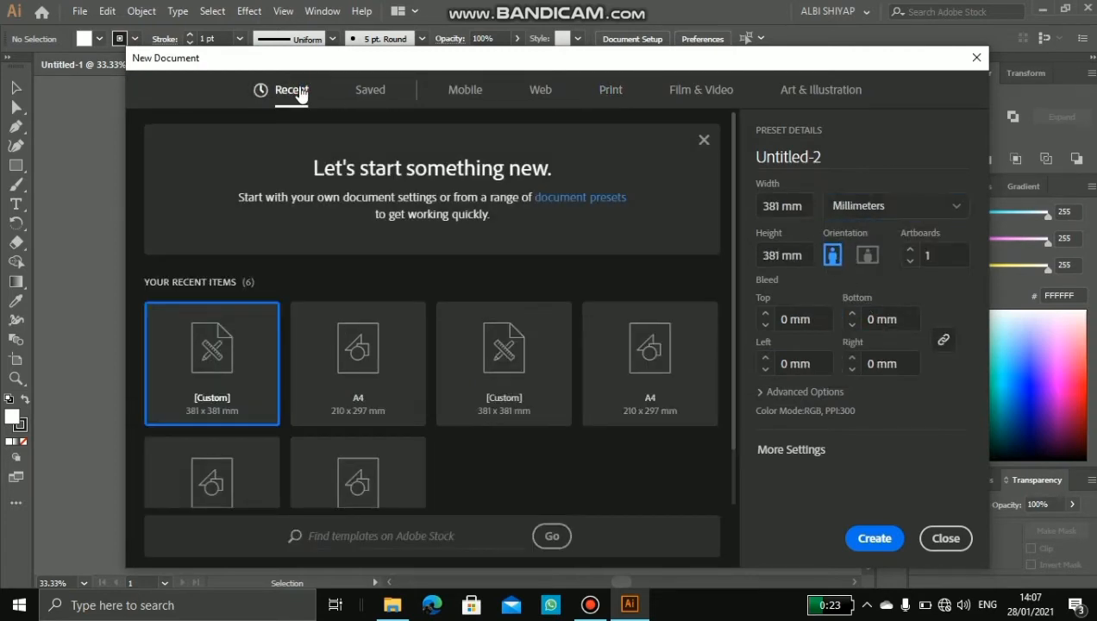
pyautogui.click(781, 205)
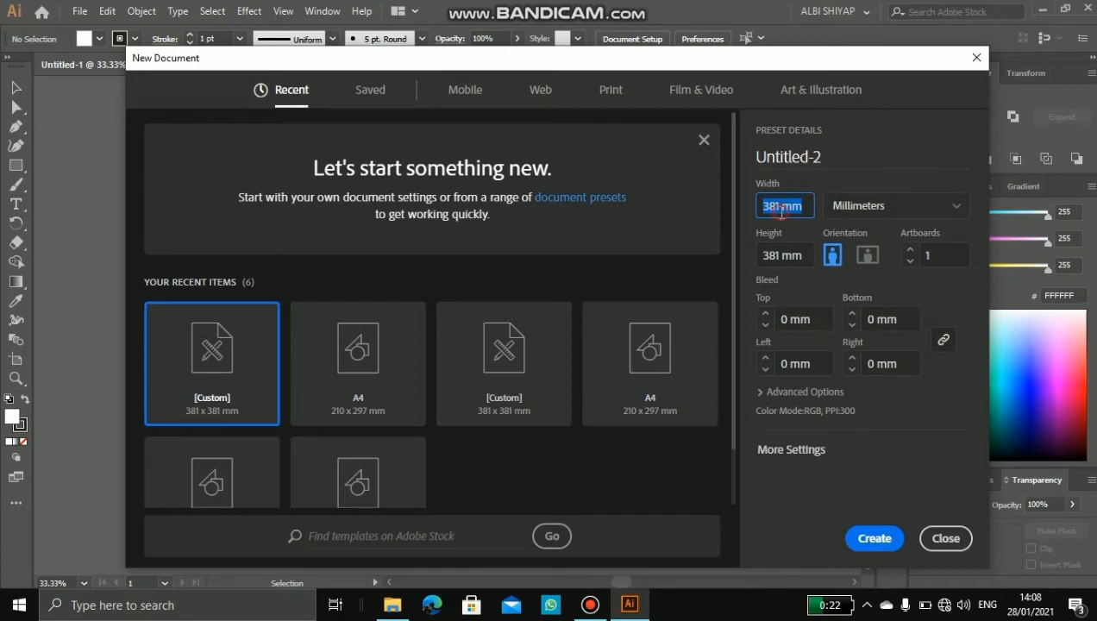
pyautogui.click(781, 256)
pyautogui.click(775, 256)
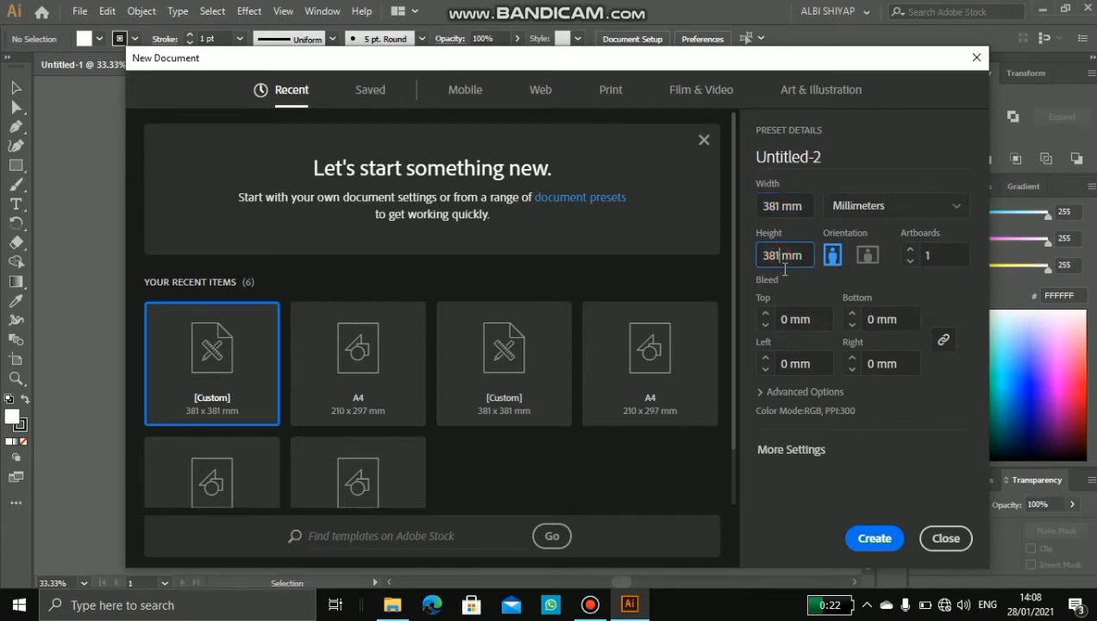
pyautogui.click(794, 205)
pyautogui.press('Tab')
pyautogui.click(875, 539)
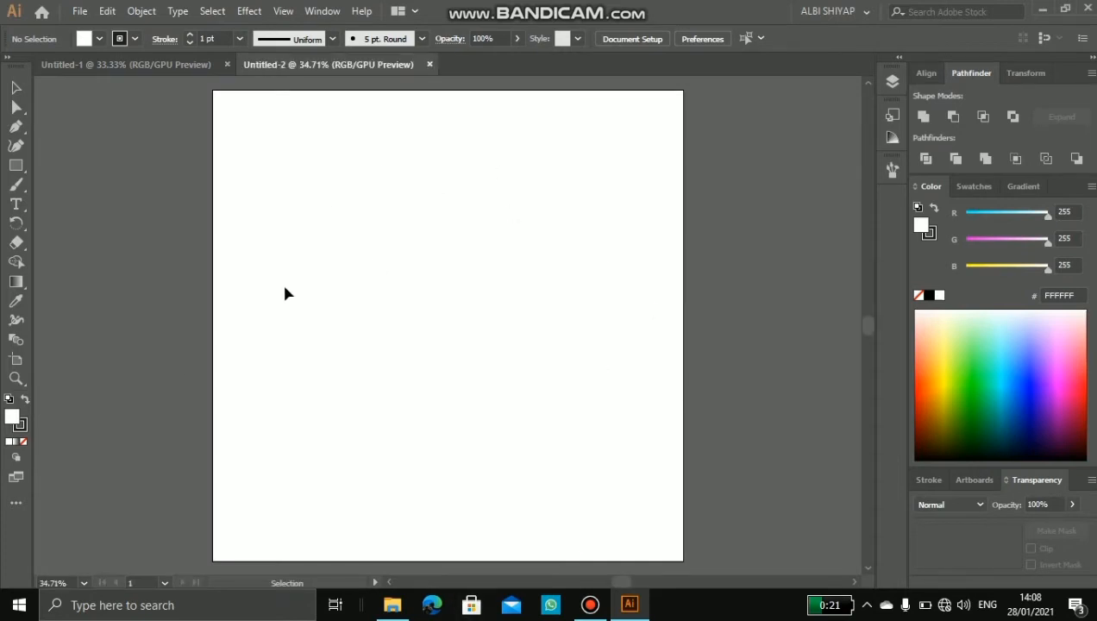
pyautogui.click(168, 69)
pyautogui.click(228, 65)
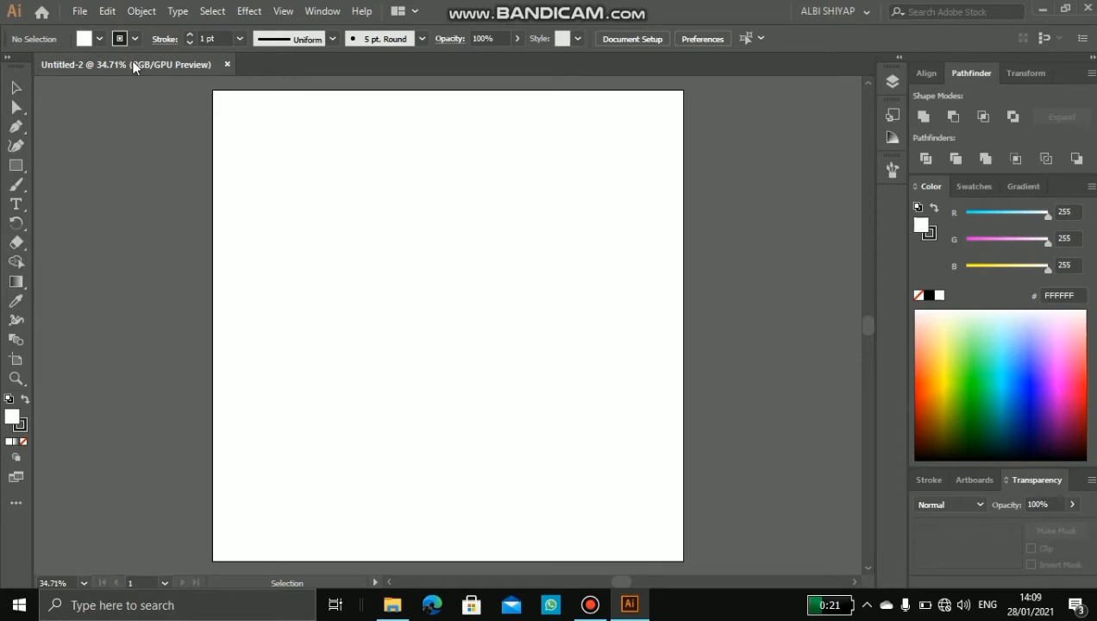
pyautogui.click(79, 12)
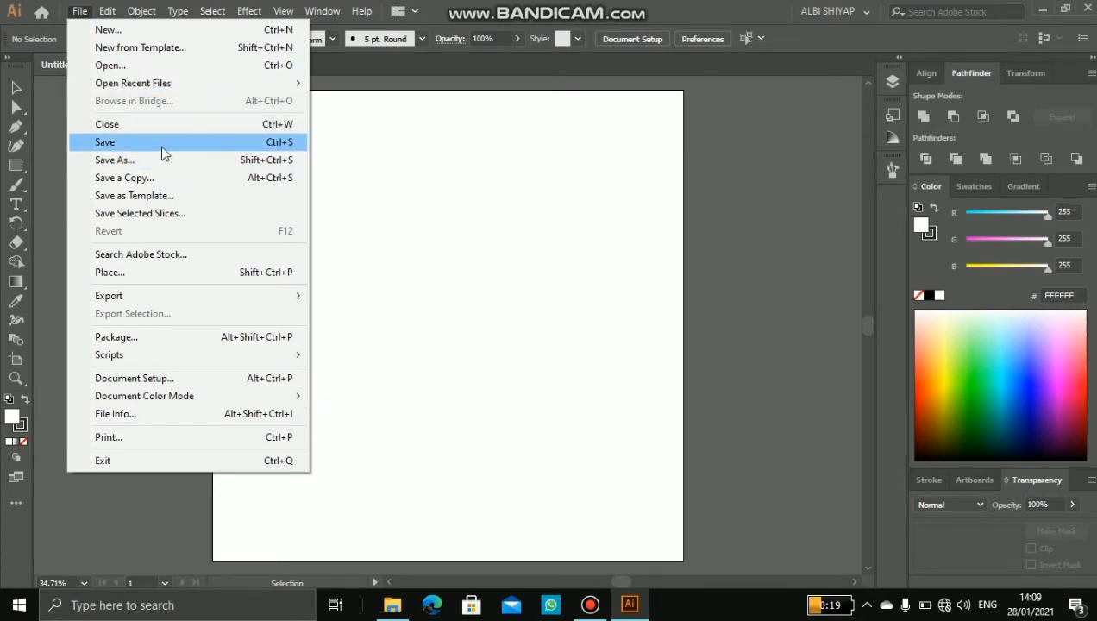
pyautogui.moveTo(215, 298)
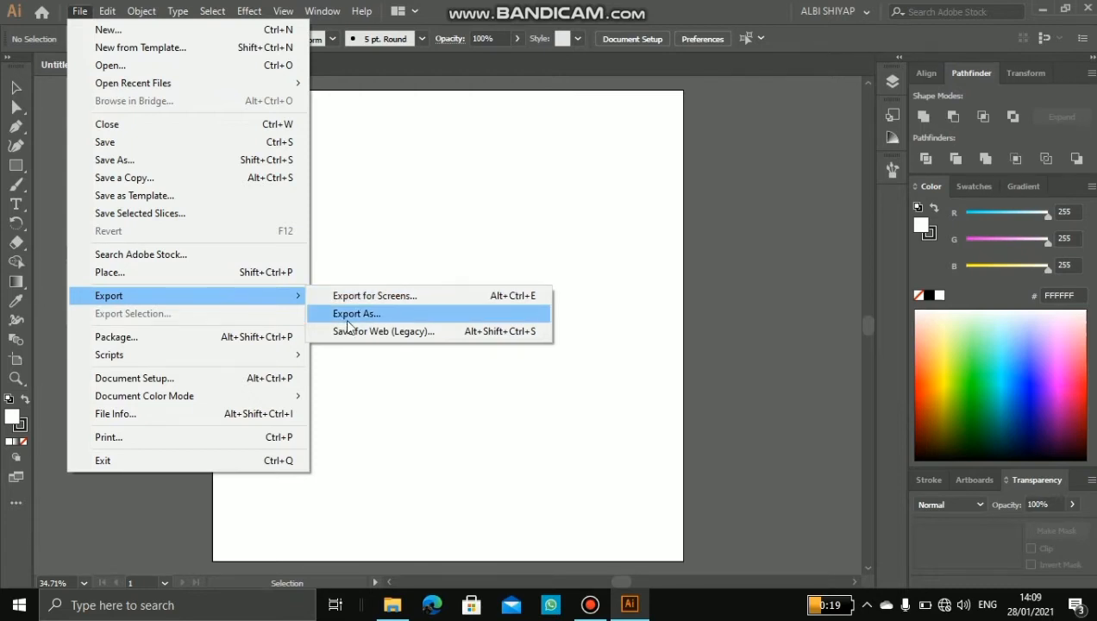
pyautogui.click(377, 205)
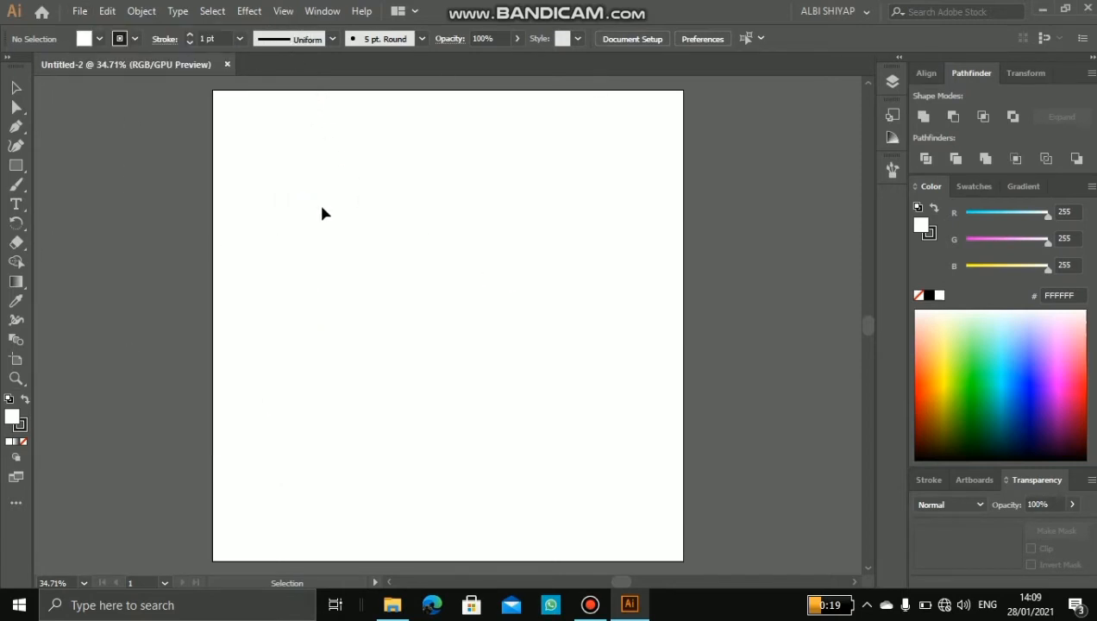
# Step: Show the rulers around the artboard
pyautogui.click(284, 12)
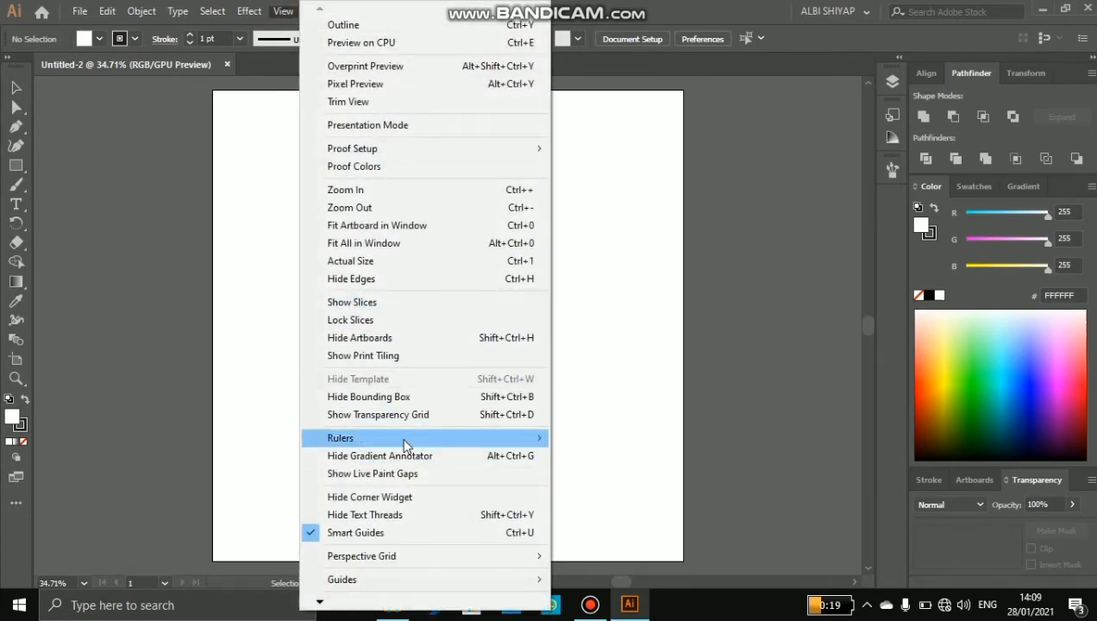
pyautogui.moveTo(417, 444)
pyautogui.click(604, 438)
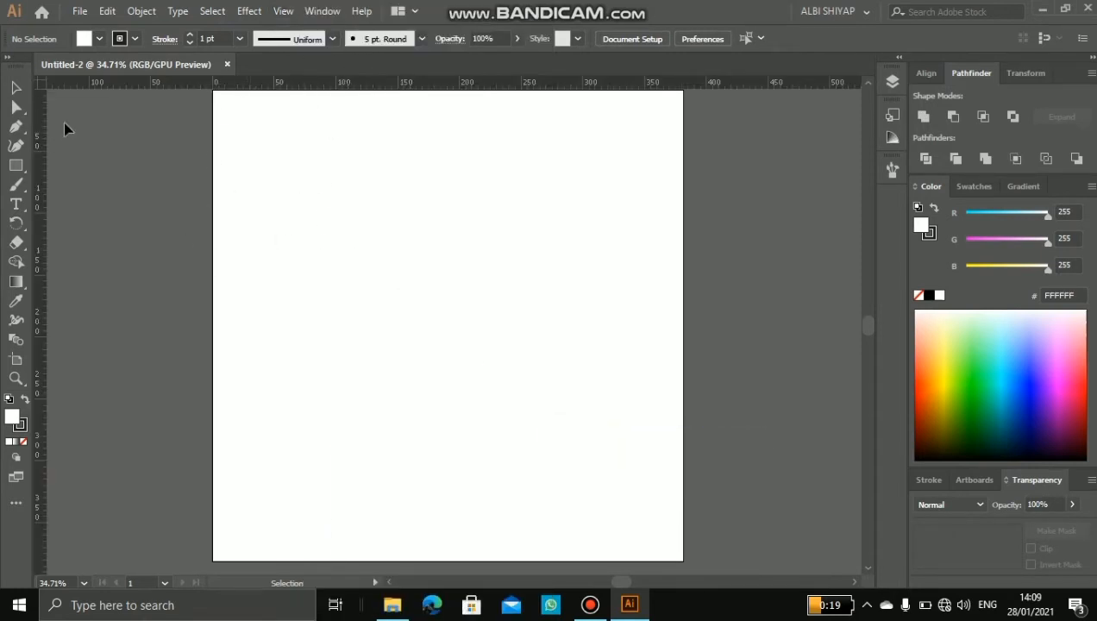
# Step: Hide the rulers around the artboard
pyautogui.click(283, 10)
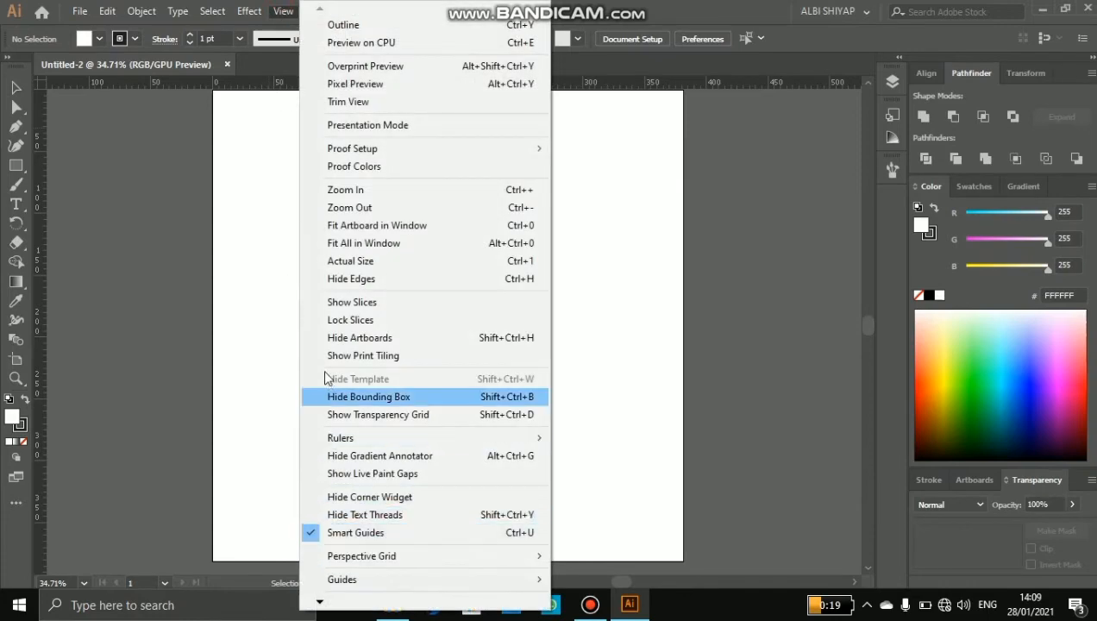
pyautogui.click(282, 11)
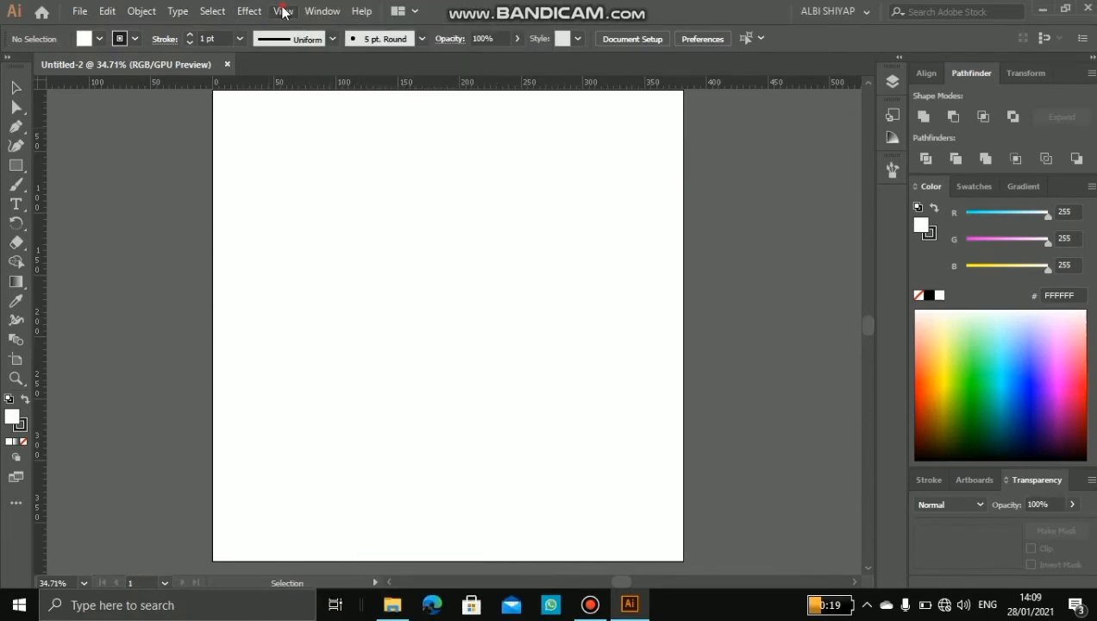
pyautogui.click(283, 11)
pyautogui.moveTo(343, 440)
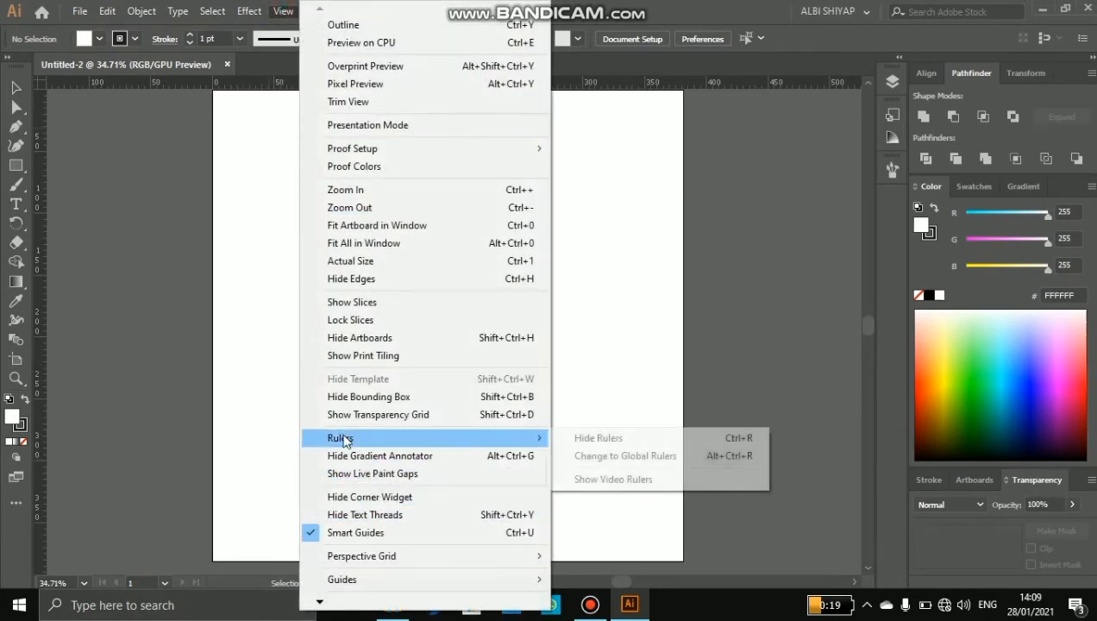
pyautogui.click(595, 438)
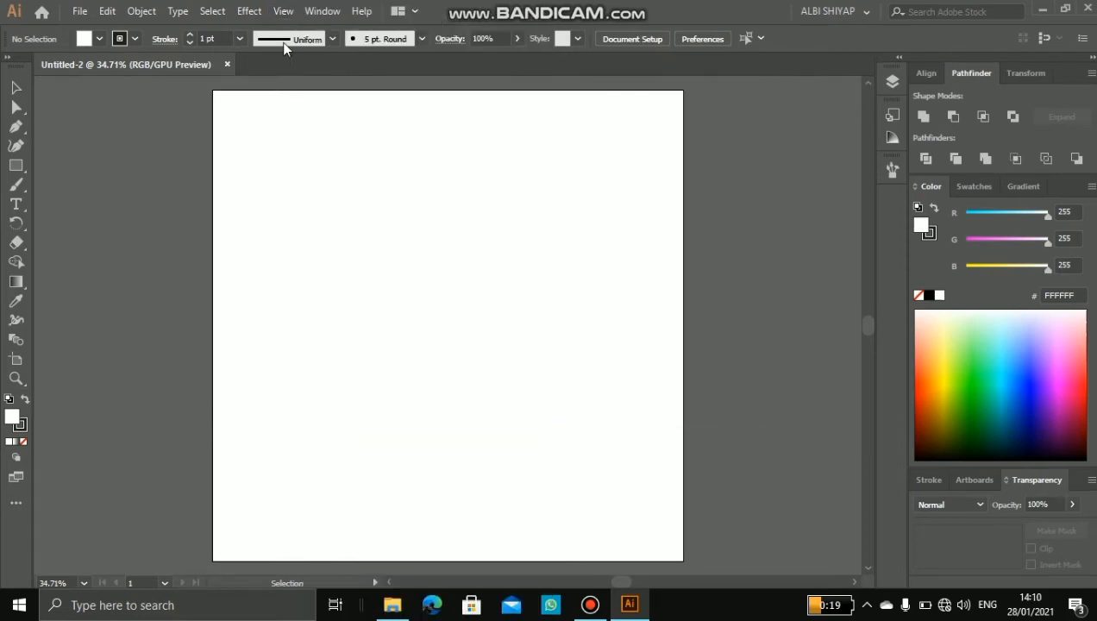
pyautogui.click(281, 12)
pyautogui.click(288, 12)
pyautogui.click(308, 14)
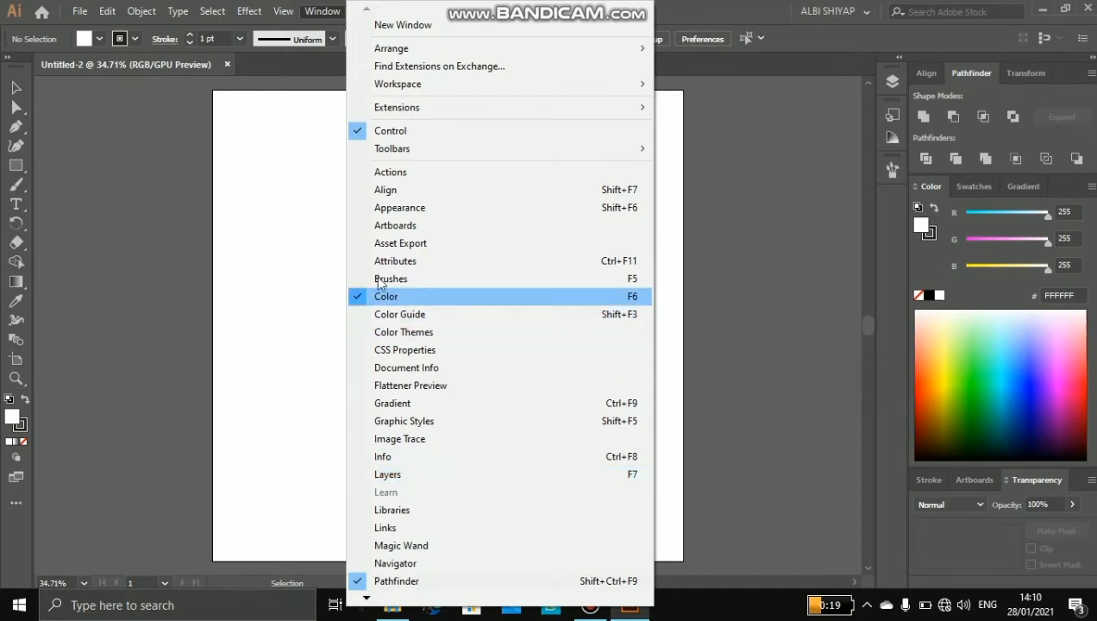
pyautogui.click(297, 170)
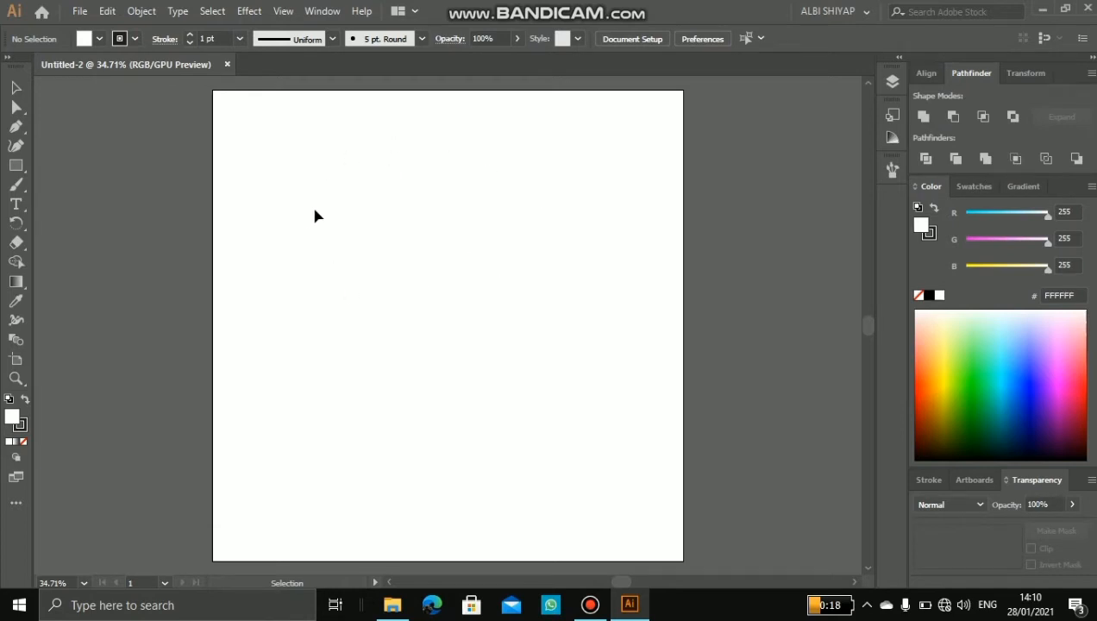
# Step: Draw a wide rectangle in the upper left part of the artboard and fill it with red F40808
pyautogui.click(15, 166)
pyautogui.moveTo(269, 171); pyautogui.dragTo(507, 298)
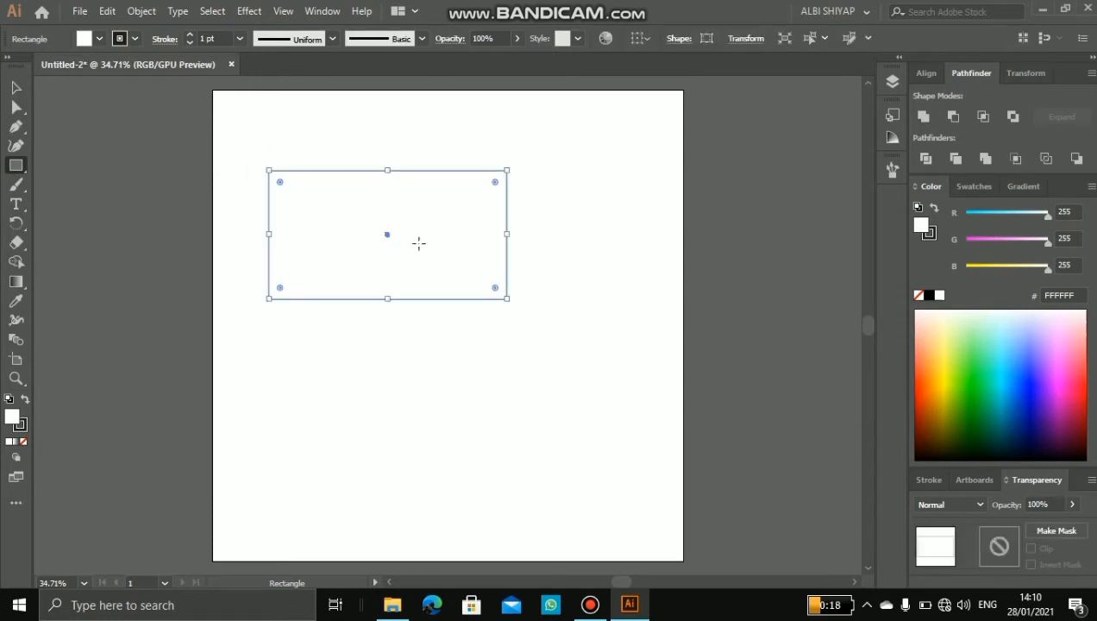
pyautogui.doubleClick(12, 417)
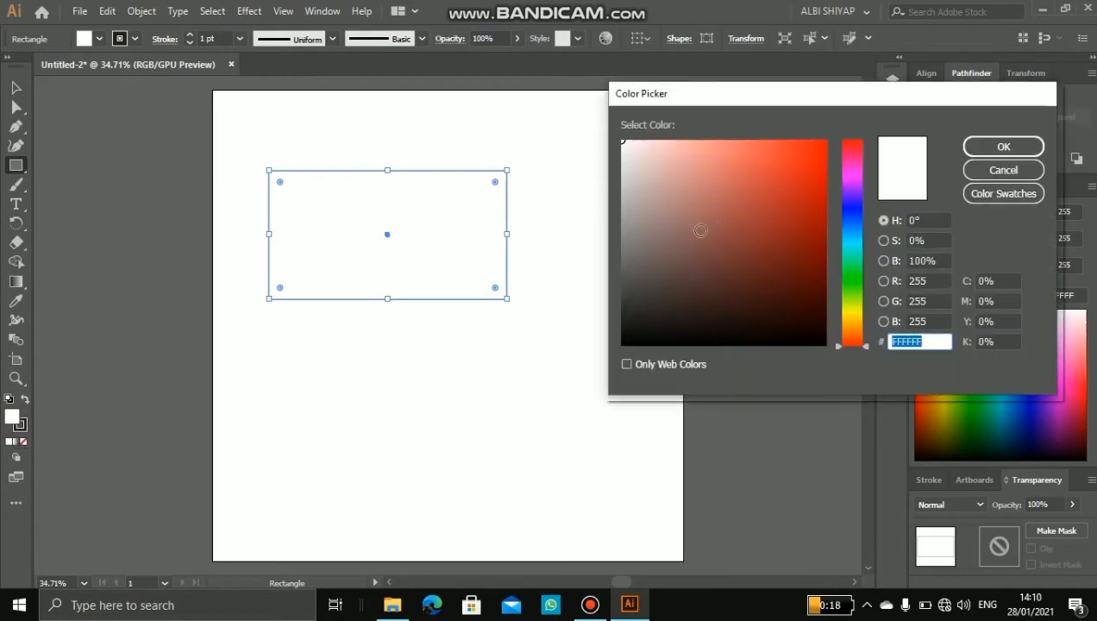
pyautogui.click(820, 148)
pyautogui.click(1003, 147)
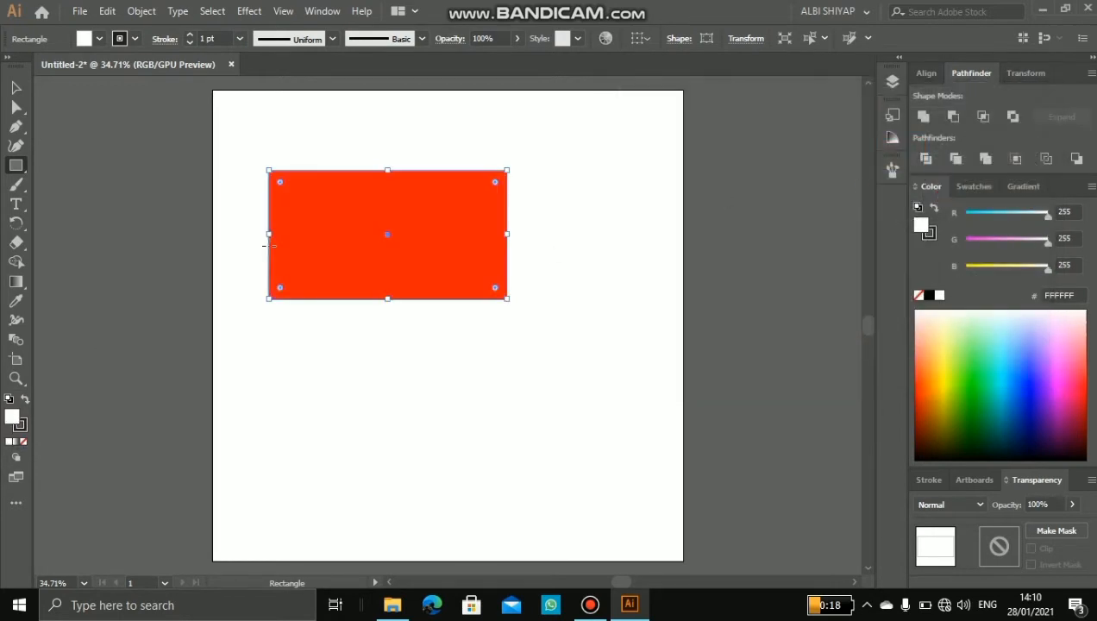
# Step: Move the red rectangle to the right, to the upper middle of the artboard, and keep it selected
pyautogui.click(16, 87)
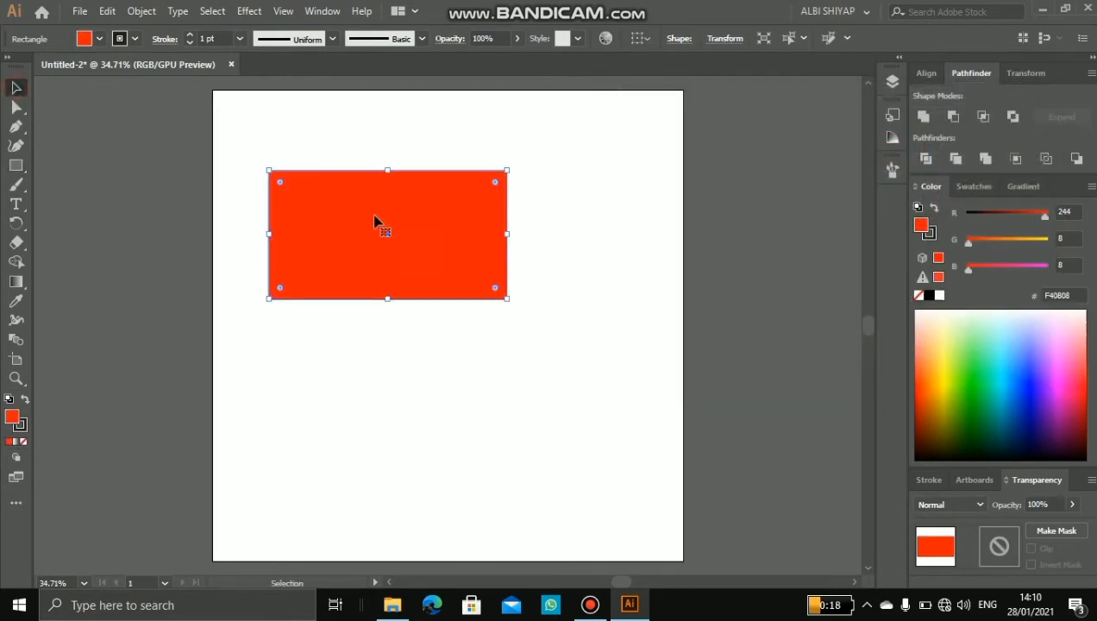
pyautogui.moveTo(374, 223); pyautogui.dragTo(422, 235)
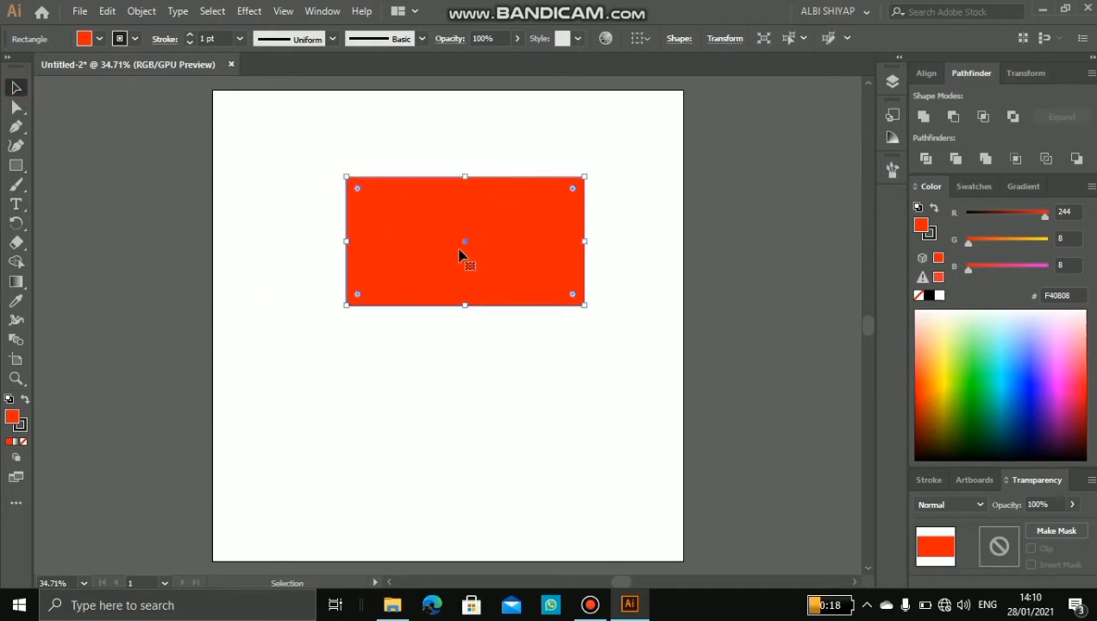
pyautogui.click(387, 113)
pyautogui.click(418, 231)
# Step: Set the red rectangle's opacity to 100% and its stroke weight to 8 pt
pyautogui.click(516, 39)
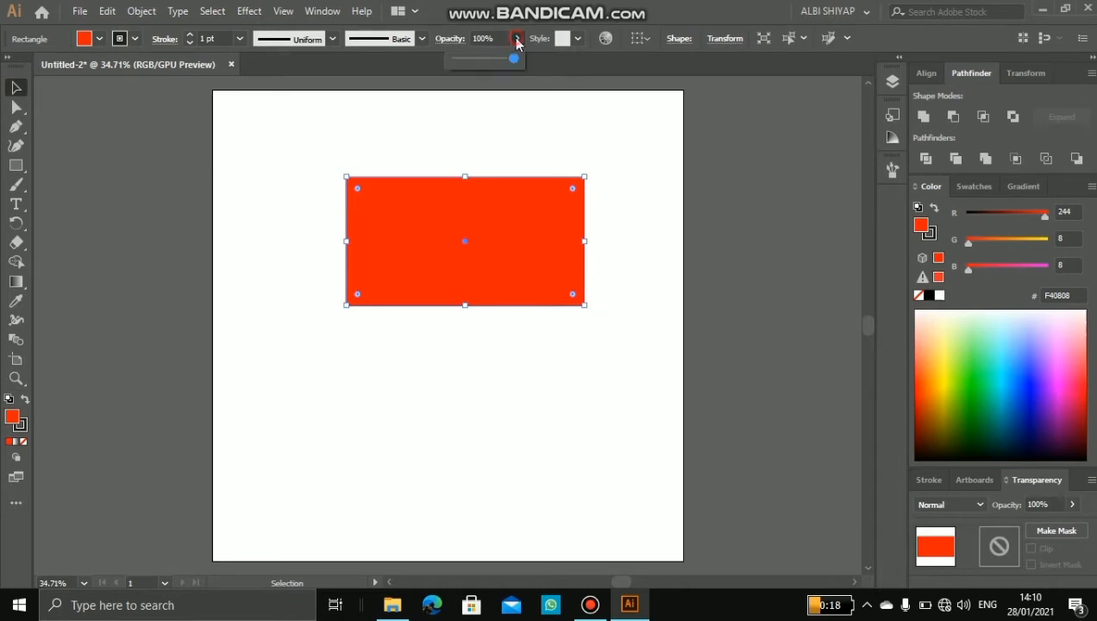
pyautogui.moveTo(508, 66)
pyautogui.mouseDown()
pyautogui.moveTo(437, 70)
pyautogui.moveTo(527, 62)
pyautogui.moveTo(516, 60)
pyautogui.mouseUp()
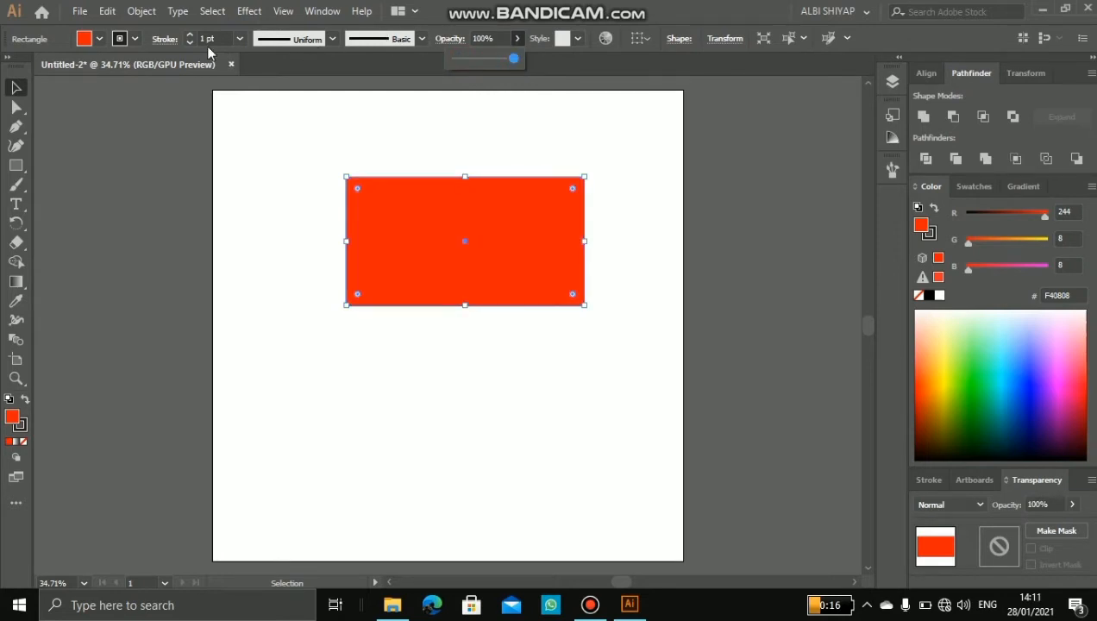
pyautogui.click(187, 36)
pyautogui.click(187, 36)
pyautogui.click(188, 36)
pyautogui.click(187, 36)
pyautogui.click(187, 35)
pyautogui.click(187, 35)
pyautogui.click(187, 35)
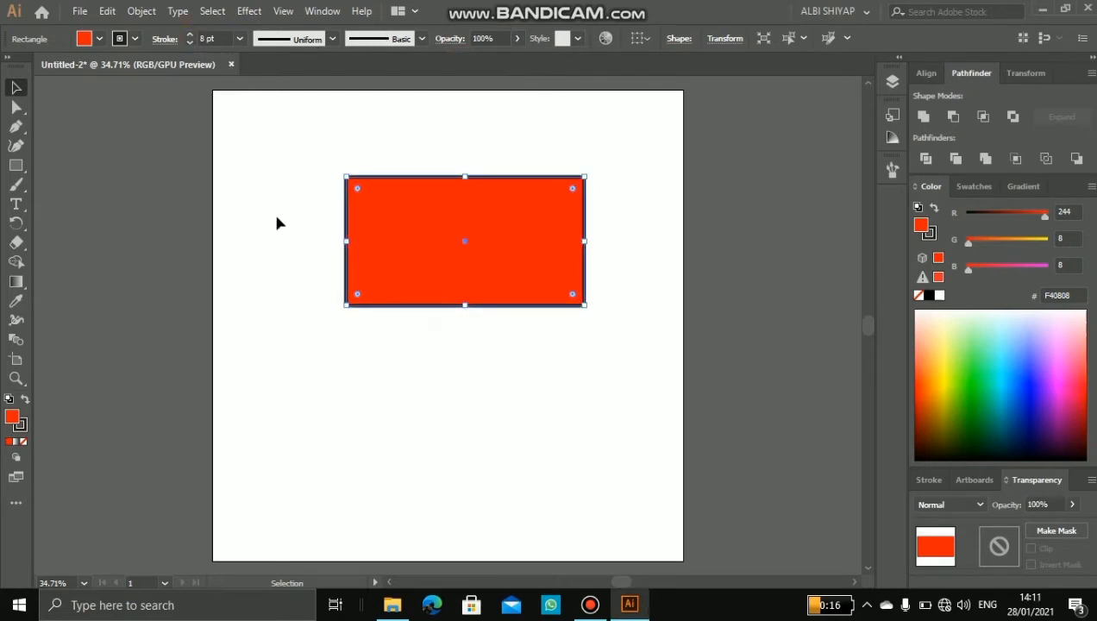
pyautogui.click(278, 222)
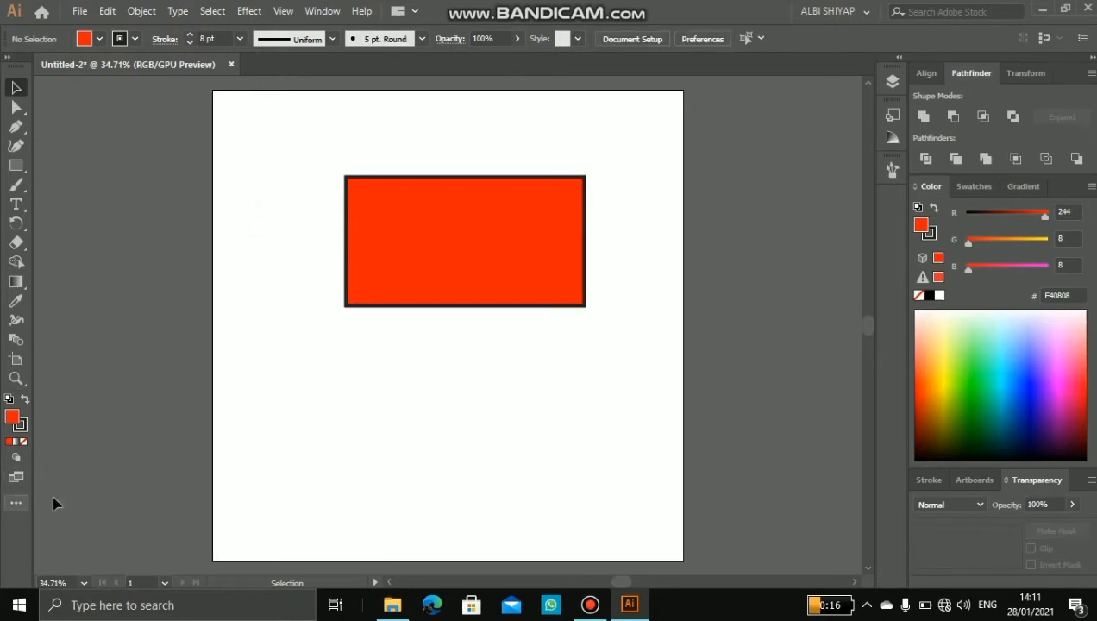
# Step: Delete the red rectangle from the artboard
pyautogui.click(421, 238)
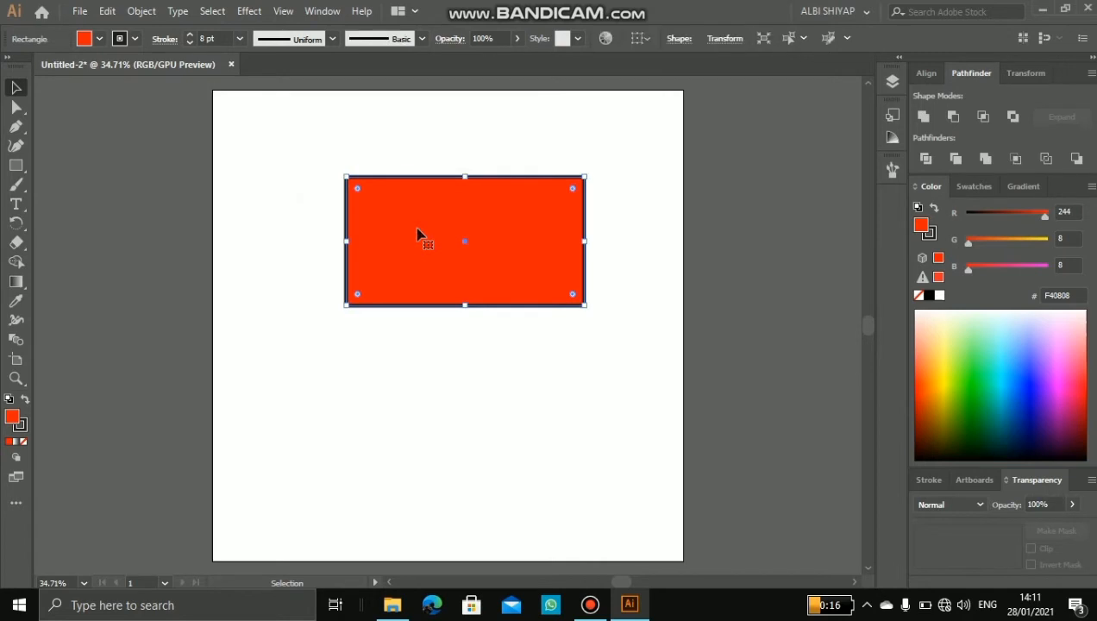
pyautogui.press('Delete')
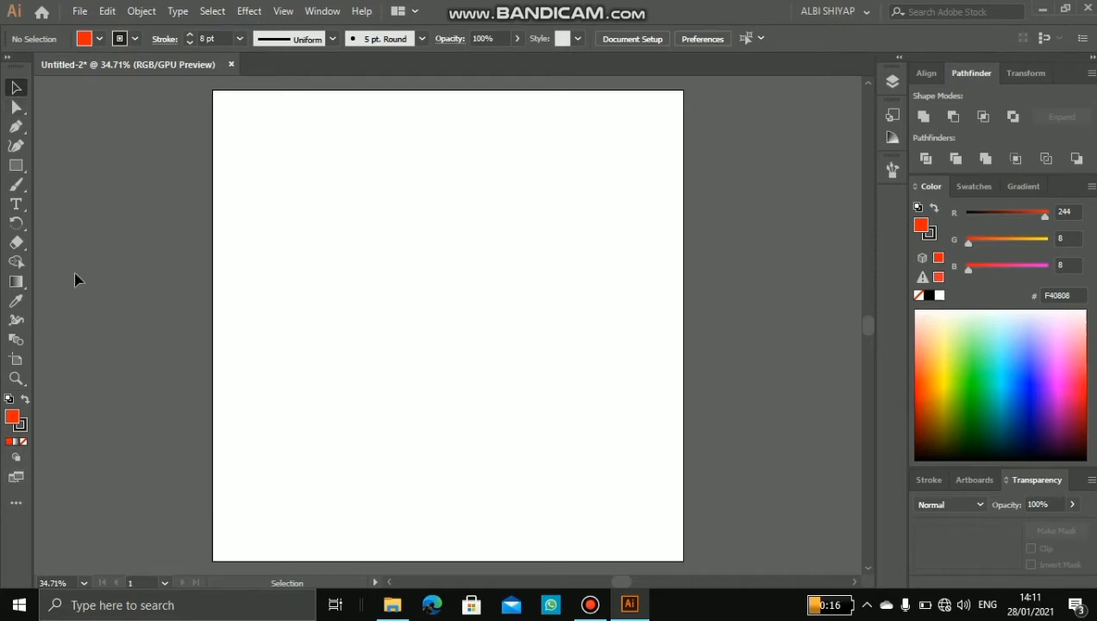
# Step: Draw a small square with the Rectangle tool slightly above and right of the artboard's centre
pyautogui.rightClick(15, 166)
pyautogui.click(99, 331)
pyautogui.click(16, 167)
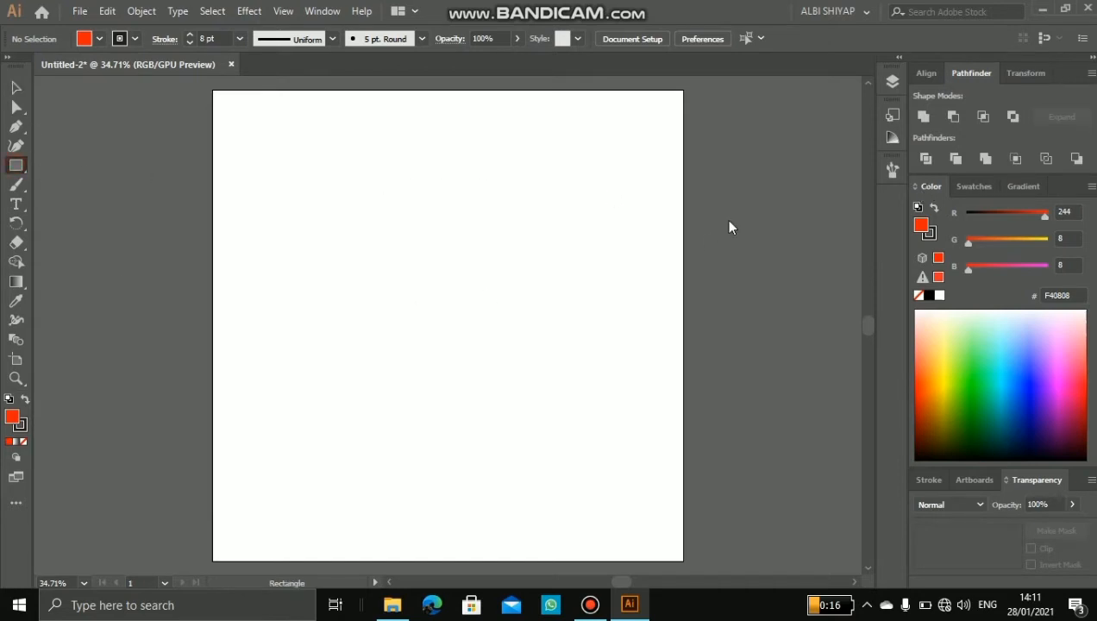
pyautogui.moveTo(441, 223); pyautogui.dragTo(523, 304)
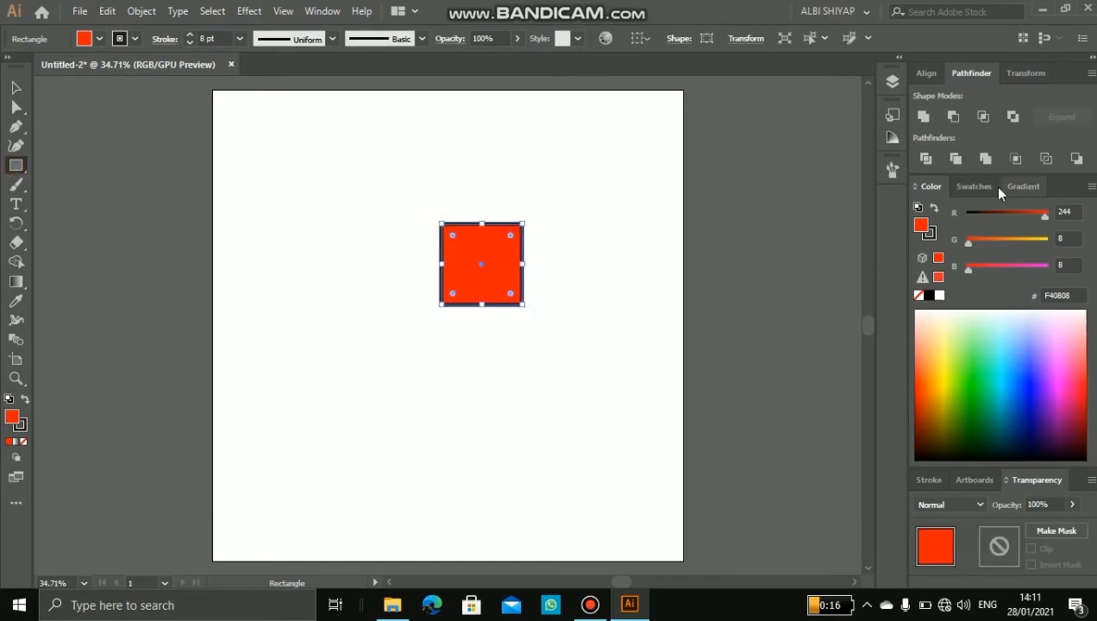
# Step: Fill the square with the bright yellow swatch and deselect it with the Layers panel open
pyautogui.click(966, 188)
pyautogui.click(976, 236)
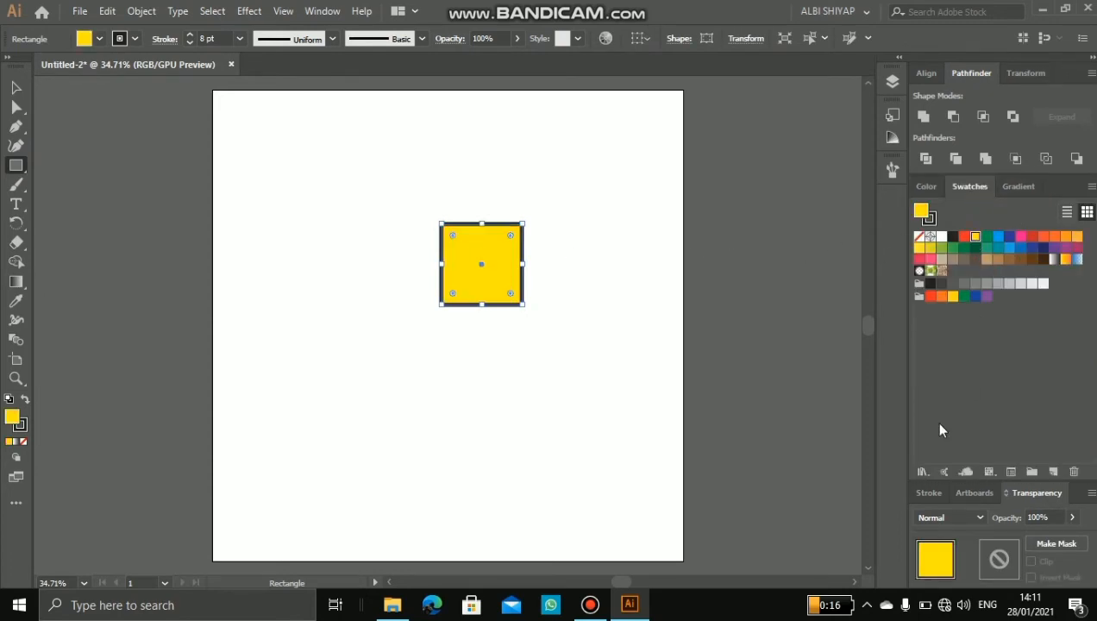
pyautogui.click(892, 81)
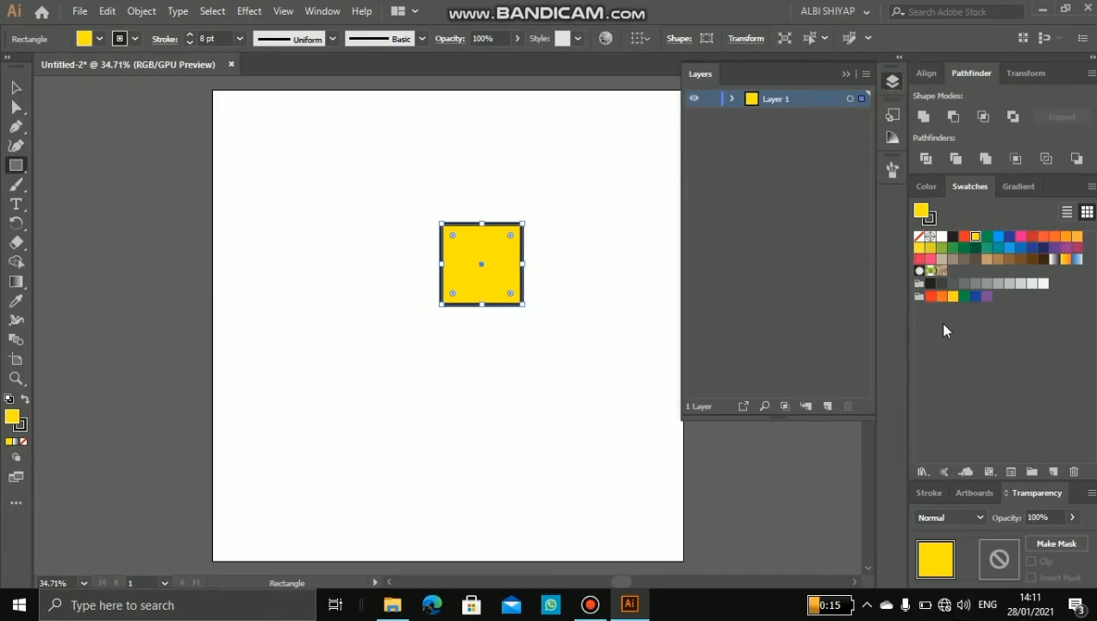
pyautogui.click(15, 87)
pyautogui.click(375, 192)
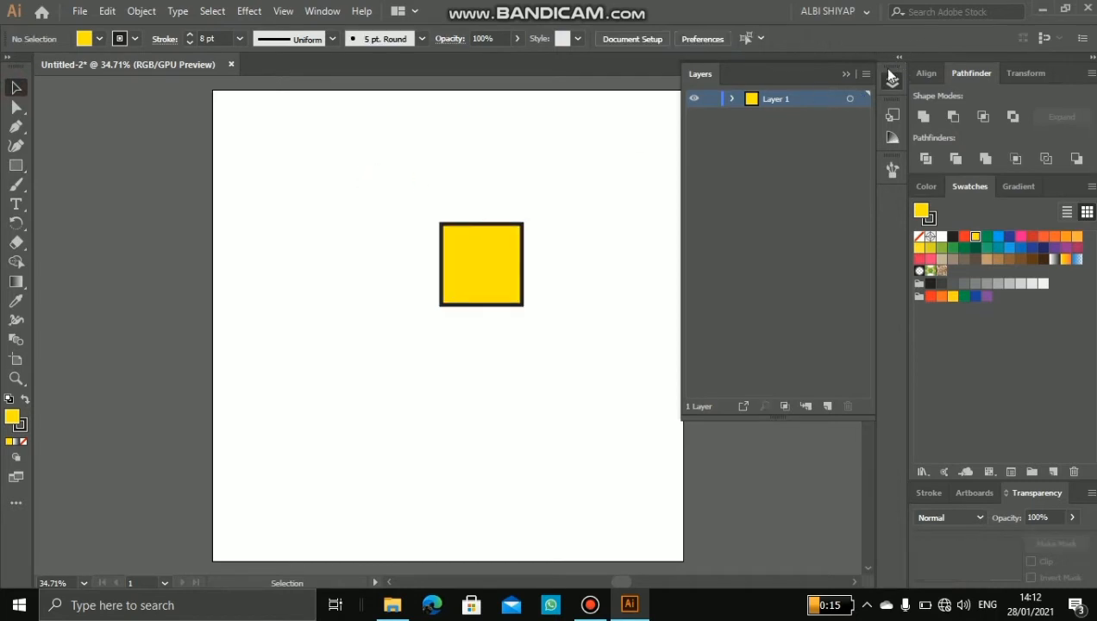
# Step: Collapse the Layers panel, detach it from the icon strip and close it
pyautogui.click(847, 75)
pyautogui.moveTo(894, 82); pyautogui.dragTo(816, 131)
pyautogui.click(824, 107)
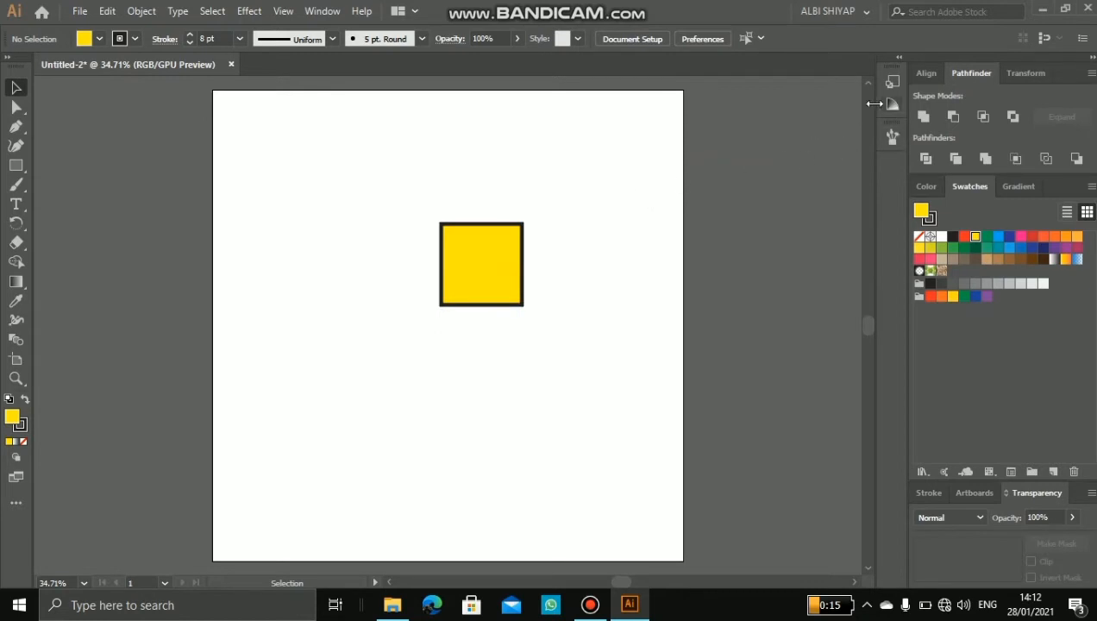
# Step: Reopen the Layers panel and dock it in the collapsed icon strip, trying it as a neighbour of the Transparency panel first
pyautogui.click(321, 12)
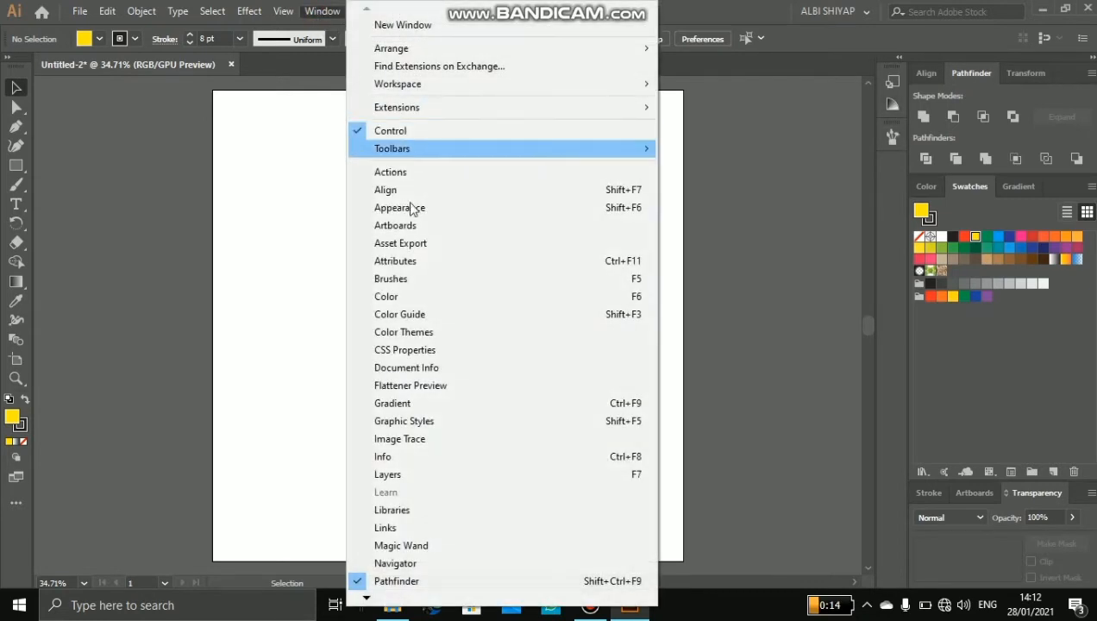
pyautogui.click(418, 476)
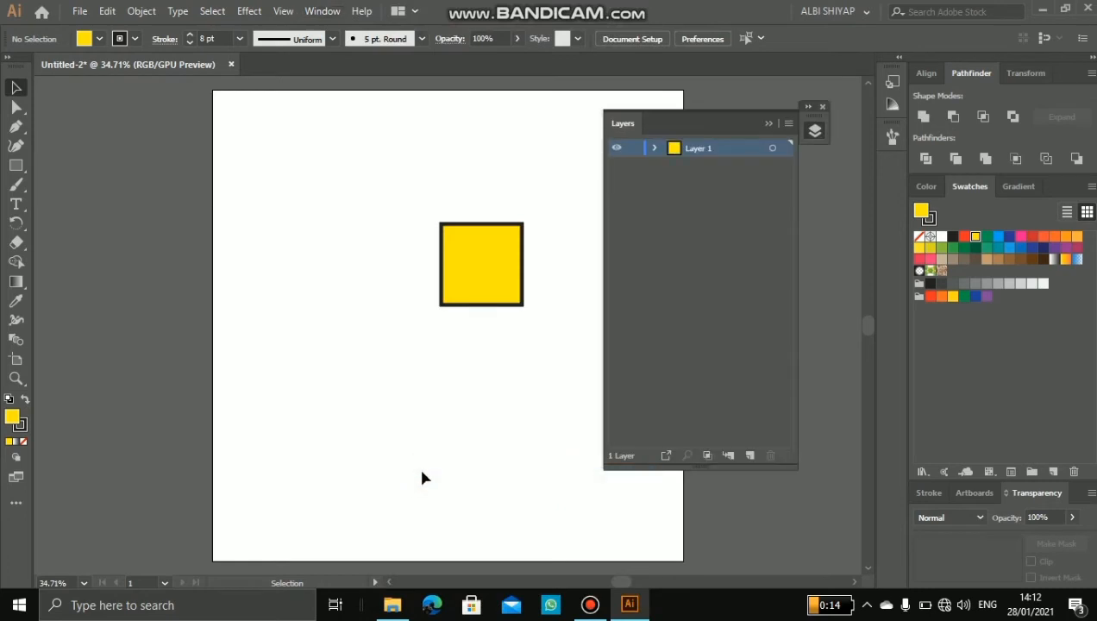
pyautogui.click(766, 126)
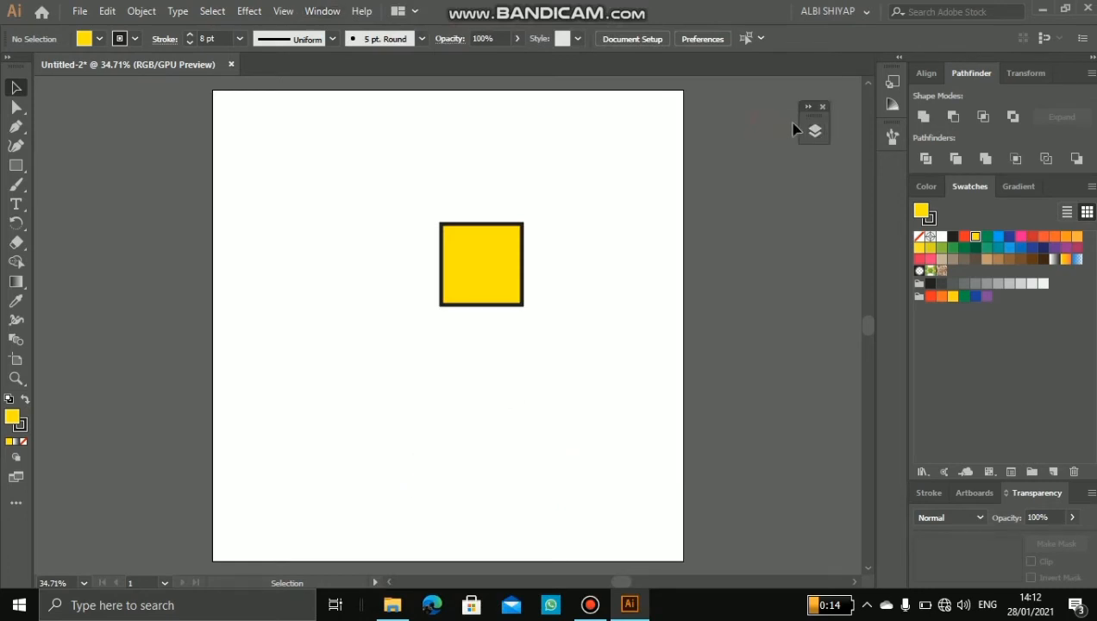
pyautogui.moveTo(818, 121); pyautogui.dragTo(878, 173)
pyautogui.moveTo(892, 166)
pyautogui.mouseDown()
pyautogui.moveTo(879, 205)
pyautogui.moveTo(949, 495)
pyautogui.mouseUp()
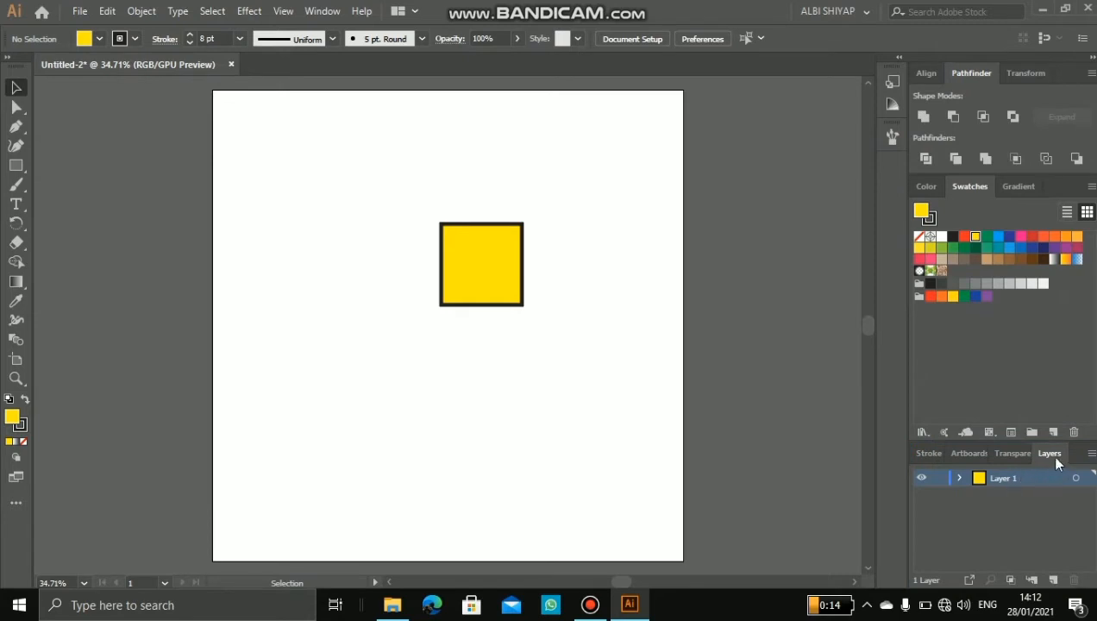
pyautogui.moveTo(1059, 455); pyautogui.dragTo(895, 178)
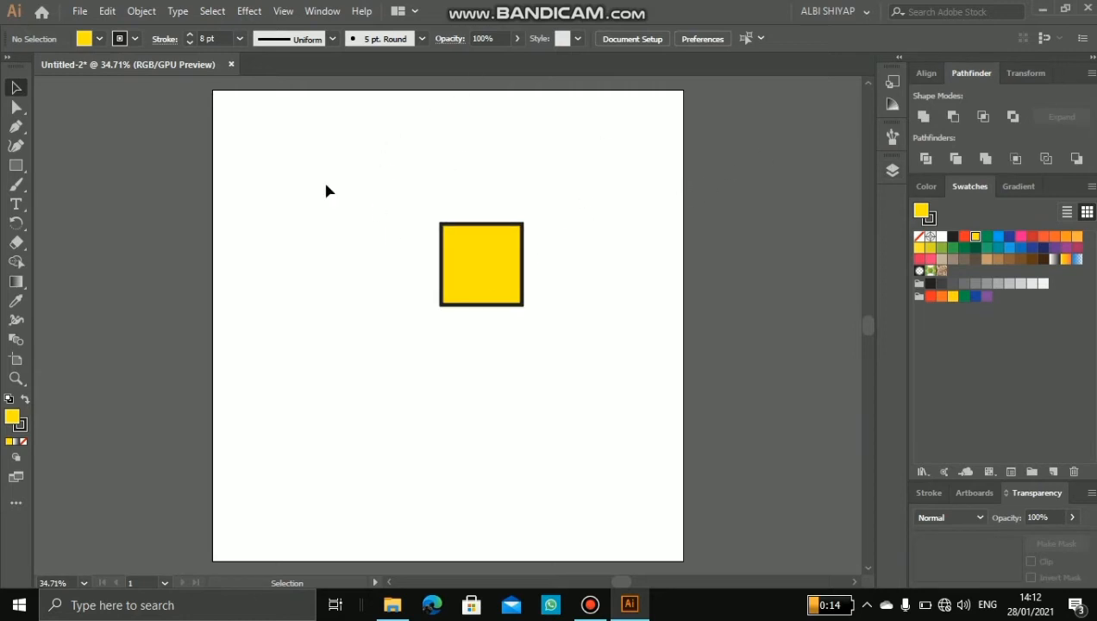
# Step: Replace the yellow square with a larger yellow rectangle and move the rectangle down and right, near the artboard's centre
pyautogui.click(470, 264)
pyautogui.press('Delete')
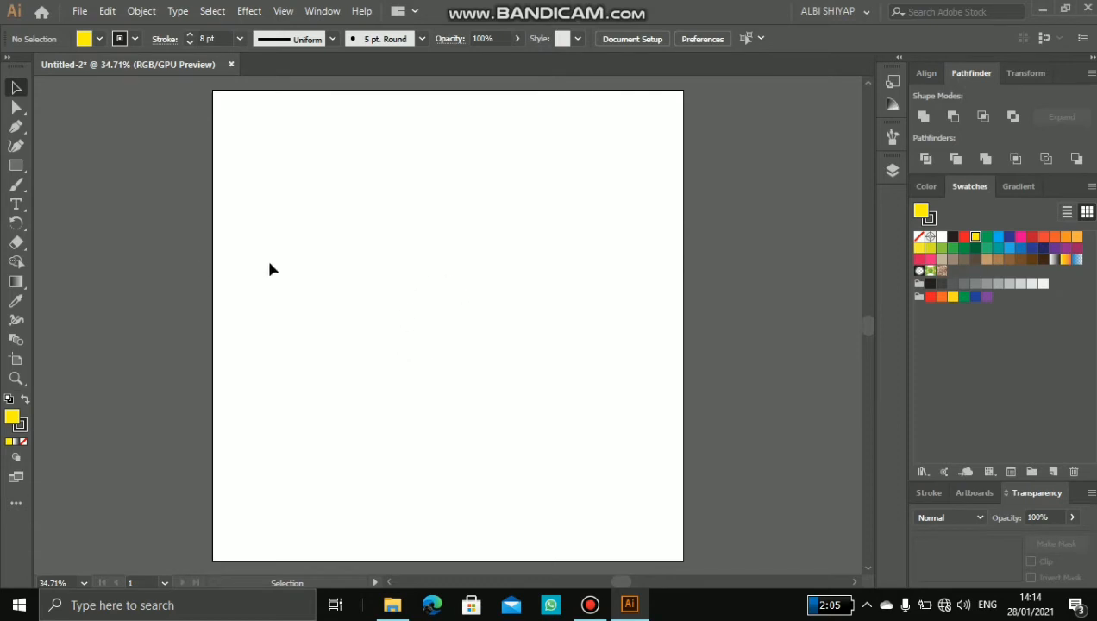
pyautogui.click(16, 165)
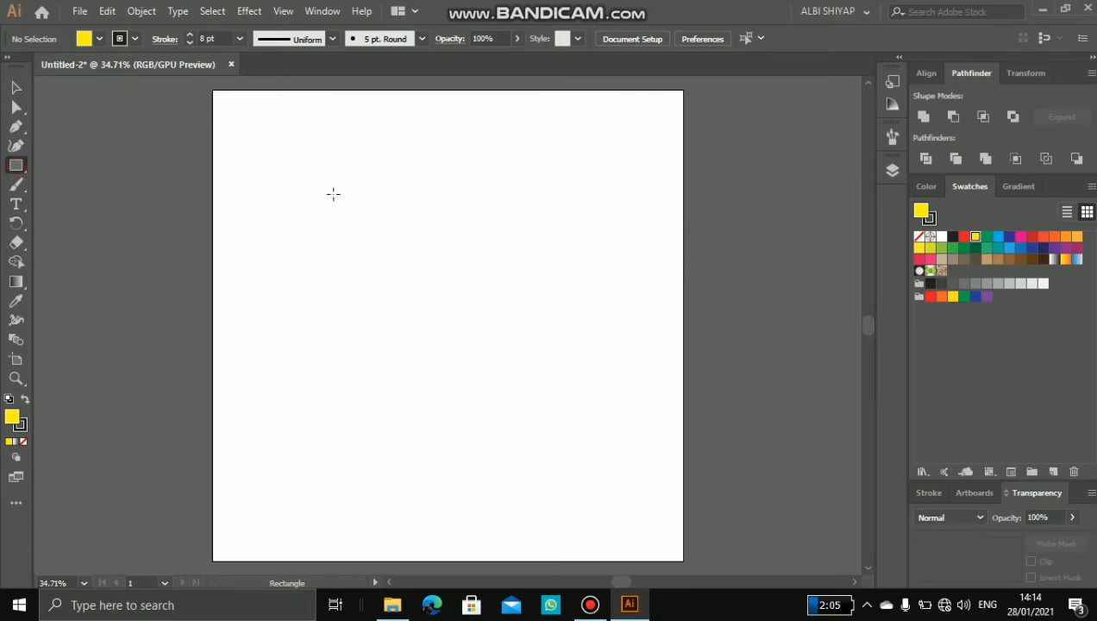
pyautogui.moveTo(333, 193)
pyautogui.mouseDown()
pyautogui.moveTo(428, 312)
pyautogui.moveTo(510, 332)
pyautogui.mouseUp()
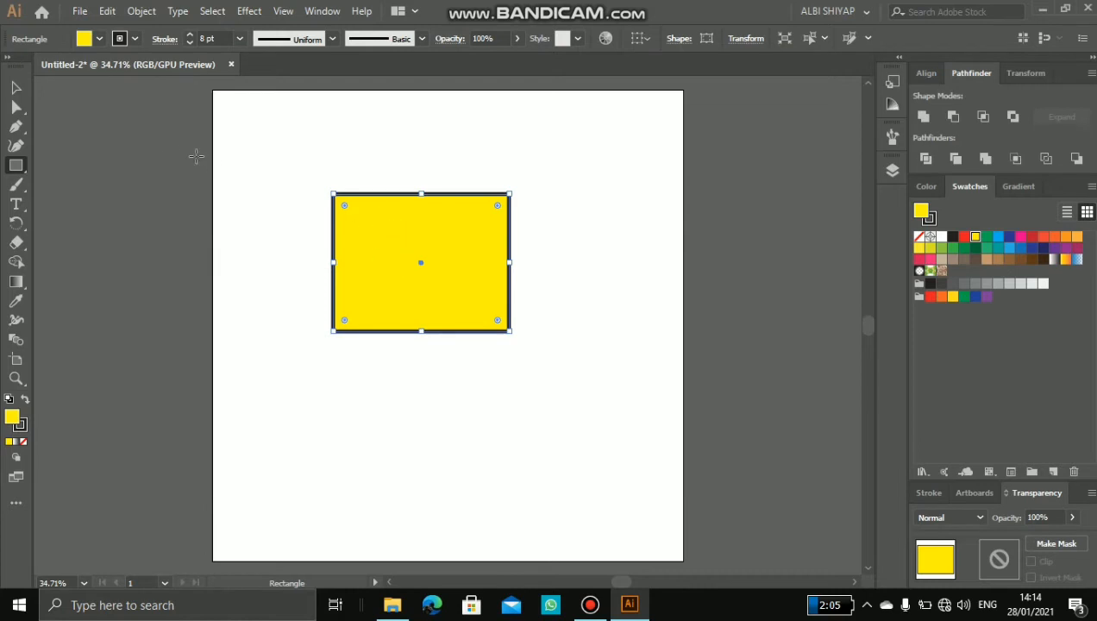
pyautogui.click(16, 88)
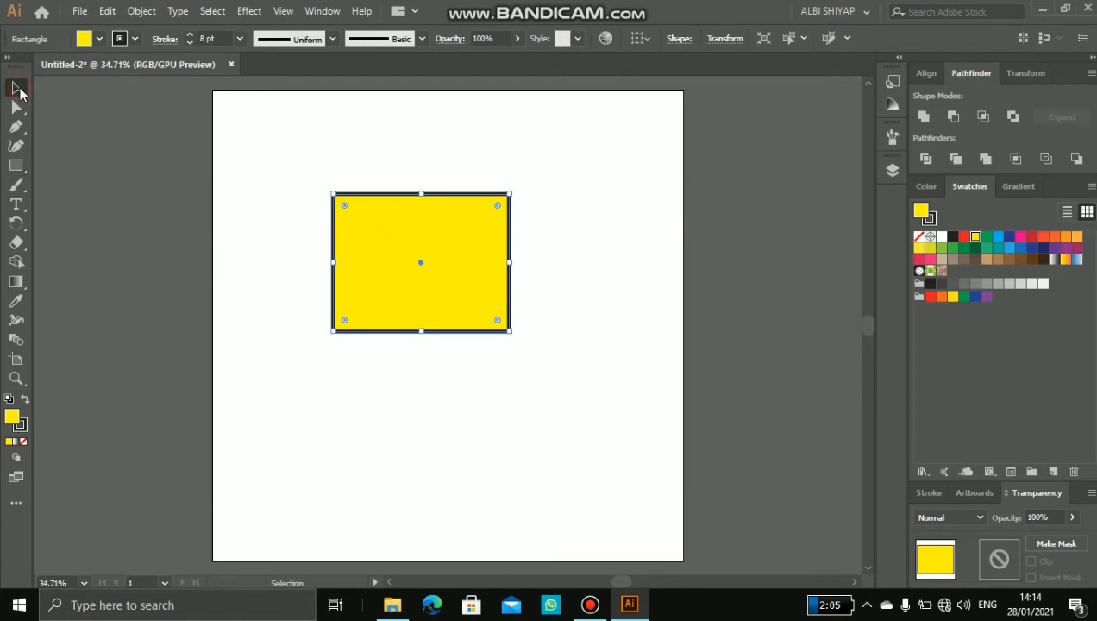
pyautogui.moveTo(410, 219); pyautogui.dragTo(473, 274)
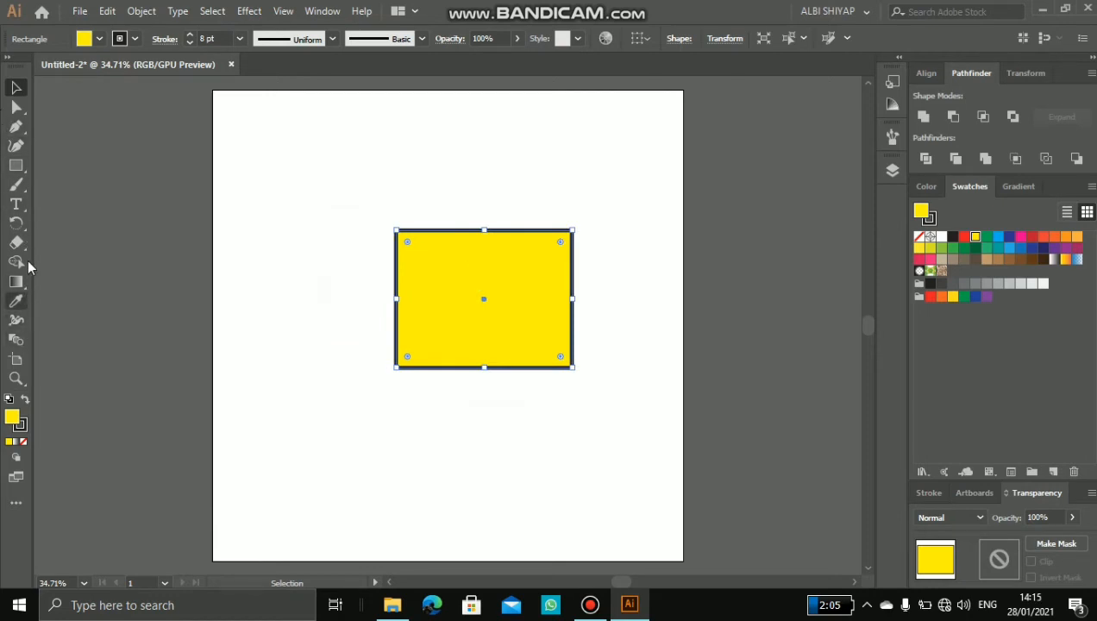
# Step: Add a small text box with the Type tool below and left of the rectangle, containing the text "adg"
pyautogui.click(19, 205)
pyautogui.moveTo(258, 398); pyautogui.dragTo(302, 433)
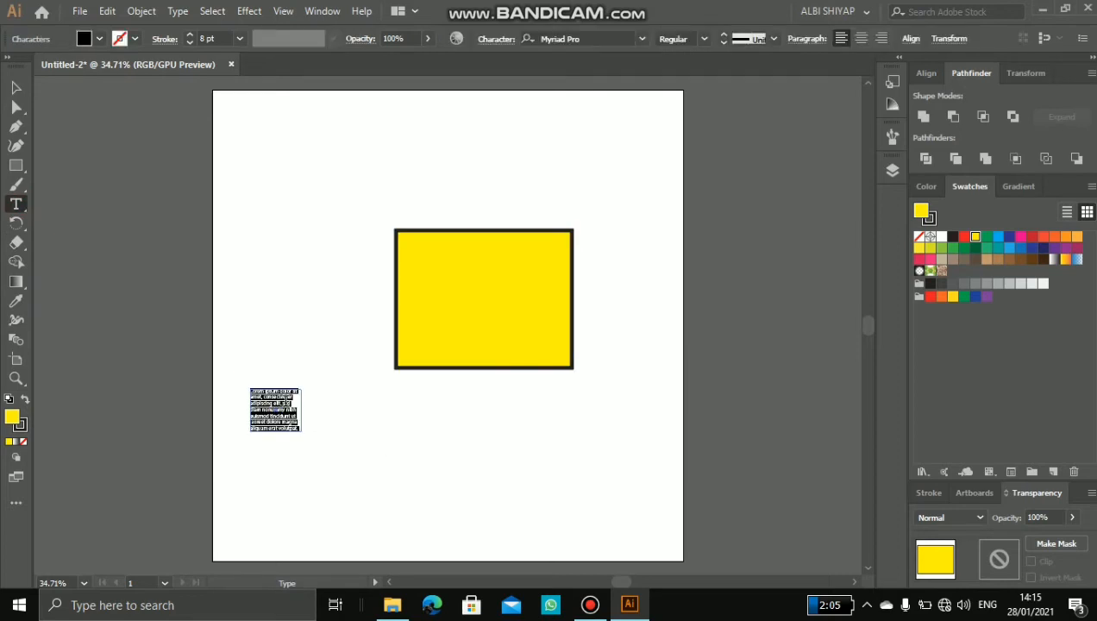
pyautogui.press('BackSpace')
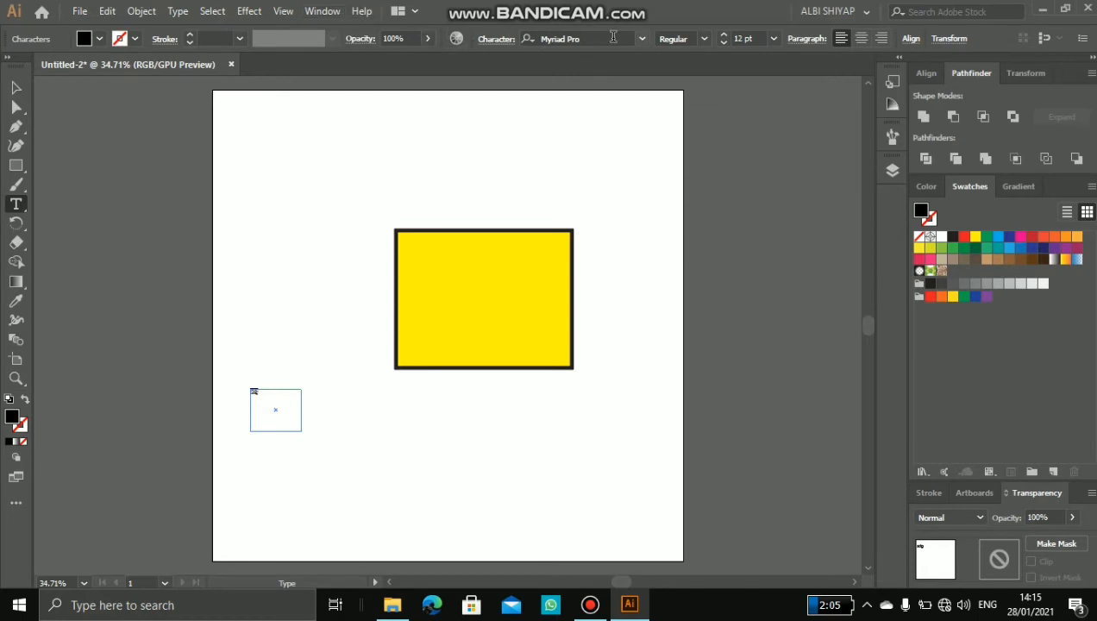
# Step: Increase the font size of the "adg" text and move it onto the yellow rectangle
pyautogui.click(725, 35)
pyautogui.click(725, 35)
pyautogui.click(724, 34)
pyautogui.click(724, 34)
pyautogui.click(725, 34)
pyautogui.click(724, 35)
pyautogui.click(724, 34)
pyautogui.click(725, 35)
pyautogui.click(724, 34)
pyautogui.click(725, 35)
pyautogui.click(16, 89)
pyautogui.moveTo(264, 400); pyautogui.dragTo(447, 326)
pyautogui.click(312, 378)
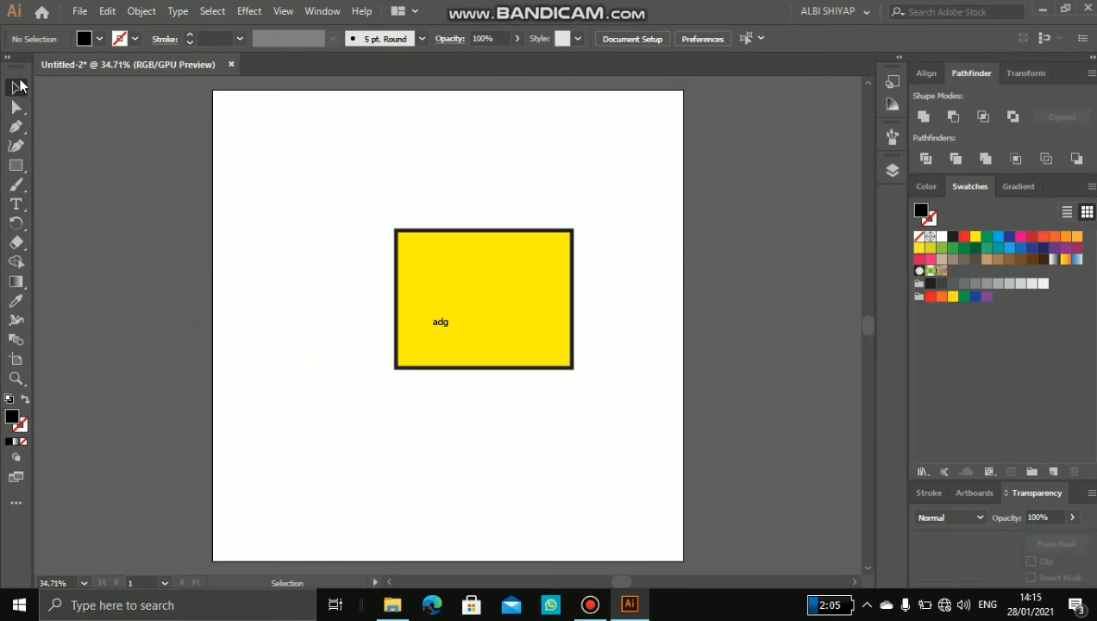
# Step: Reshape the rectangle into a rough triangle by moving its upper-left anchor to about X 220, Y 78 mm and upper-right anchor to about X 245, Y 145 mm
pyautogui.click(414, 261)
pyautogui.click(15, 106)
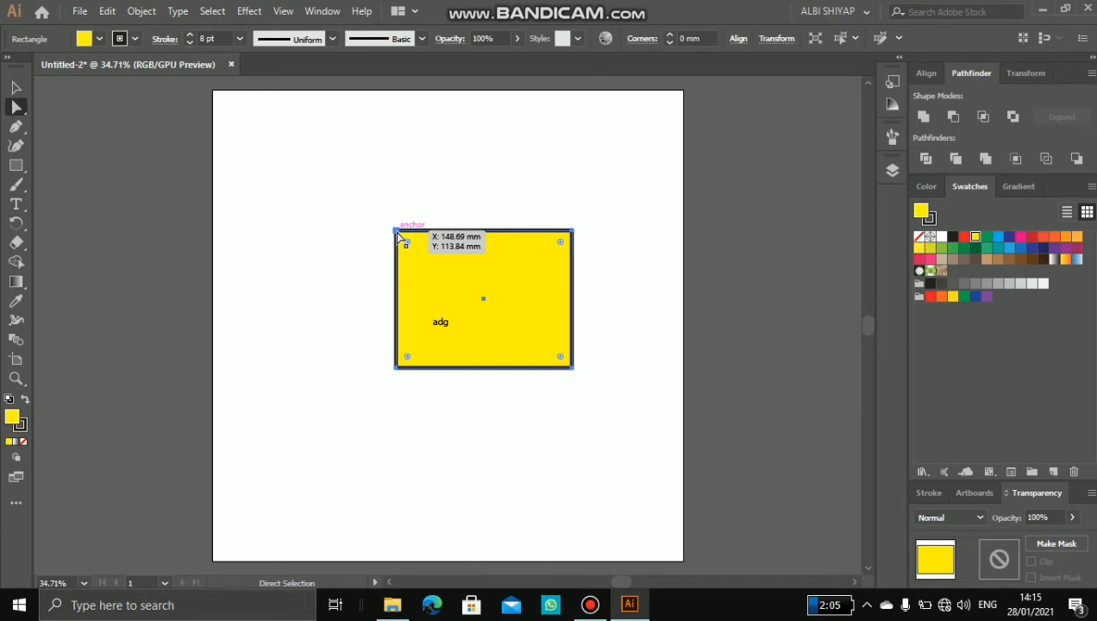
pyautogui.moveTo(397, 234); pyautogui.dragTo(484, 187)
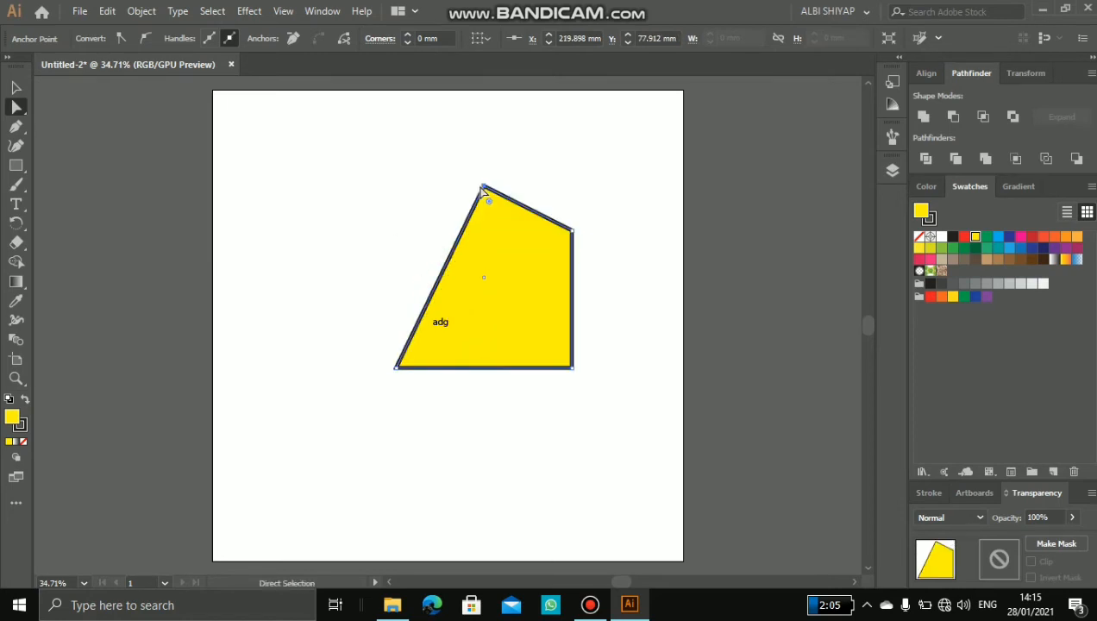
pyautogui.click(574, 232)
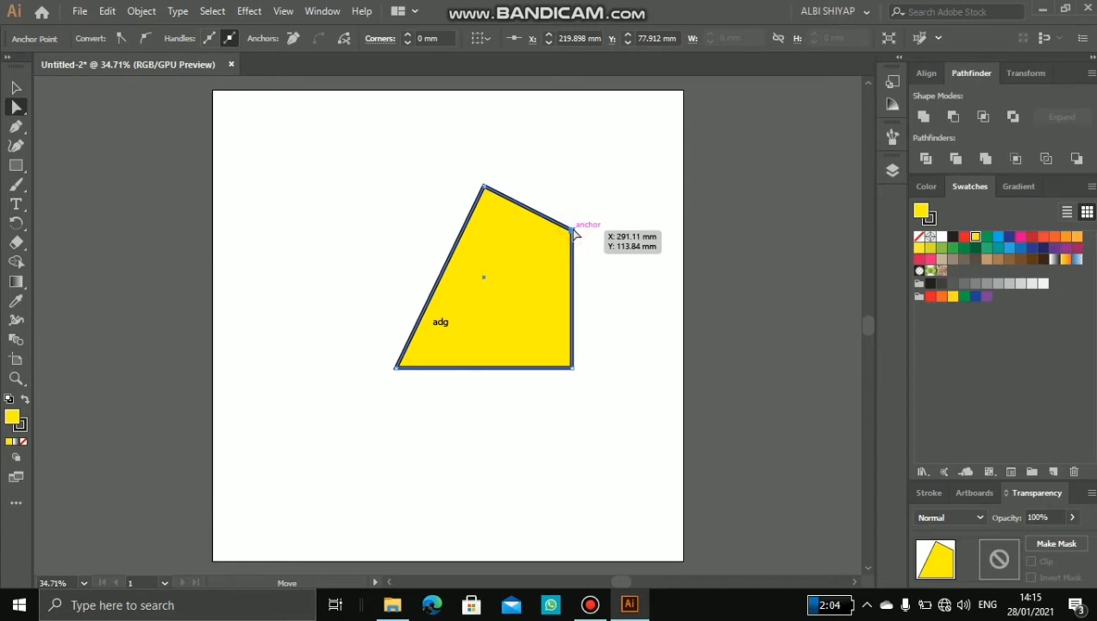
pyautogui.moveTo(576, 233); pyautogui.dragTo(518, 277)
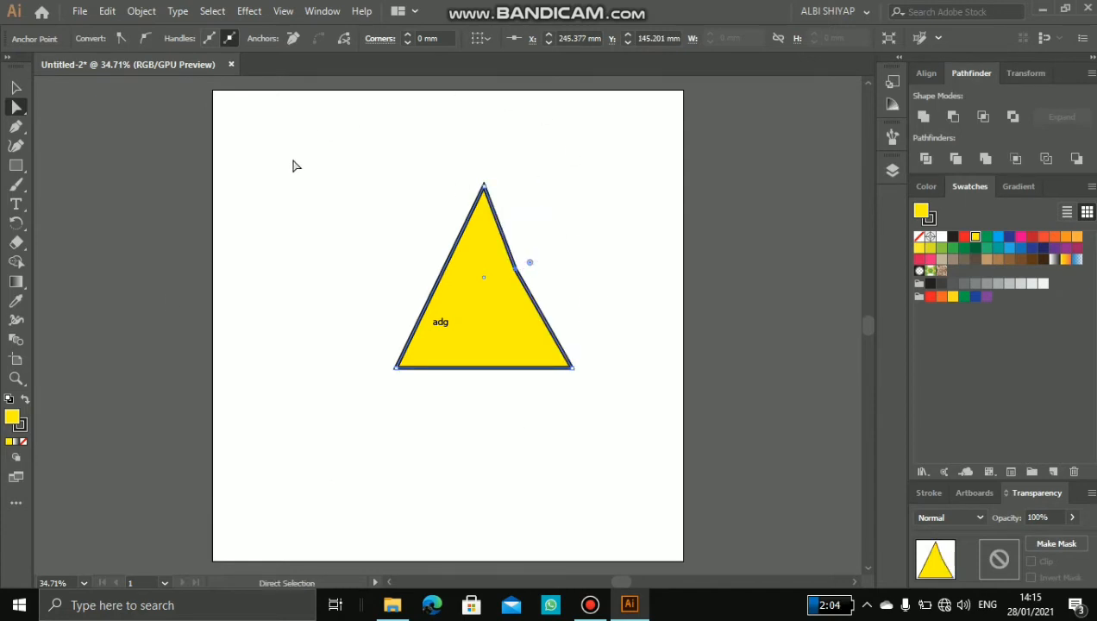
# Step: Draw a closed, upright yellow parallelogram with the Pen tool in the artboard's upper-left area, keeping all its corner anchors
pyautogui.click(22, 129)
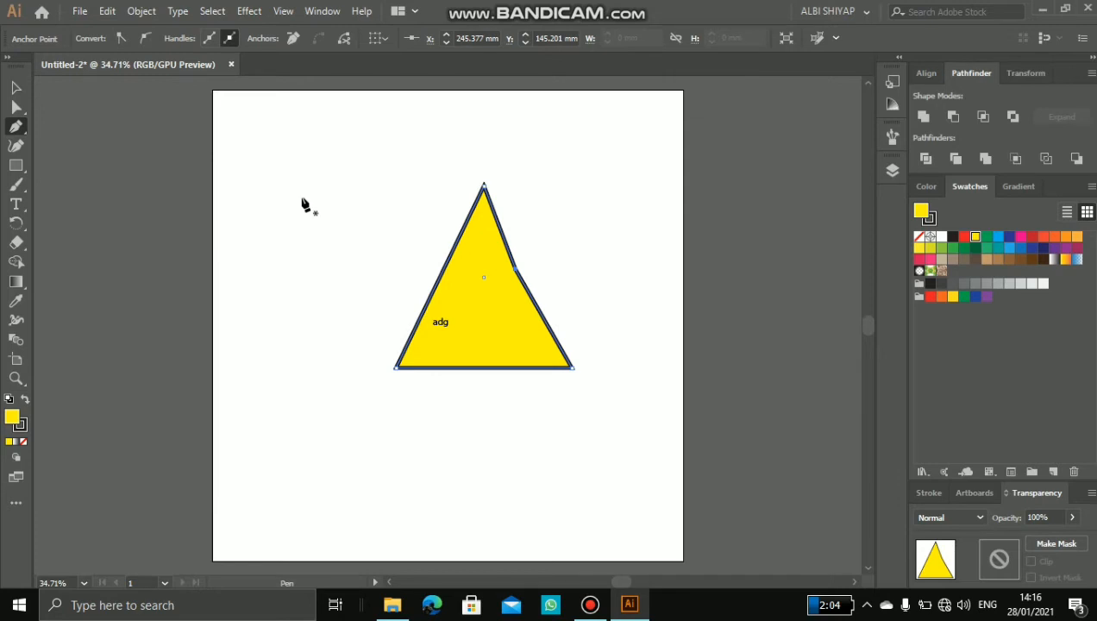
pyautogui.click(255, 182)
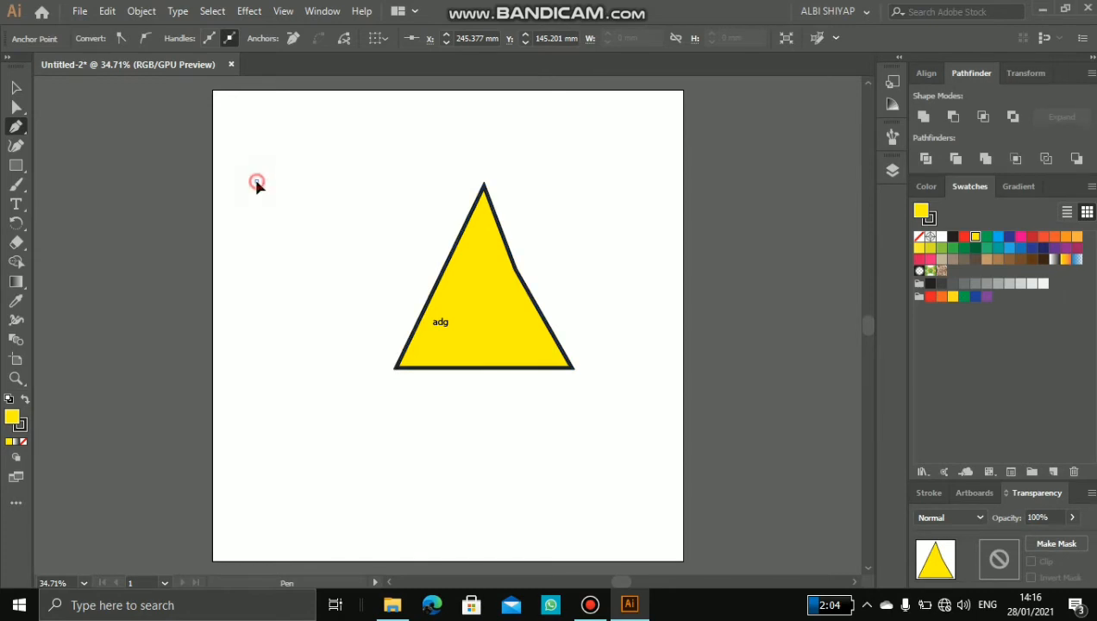
pyautogui.click(256, 242)
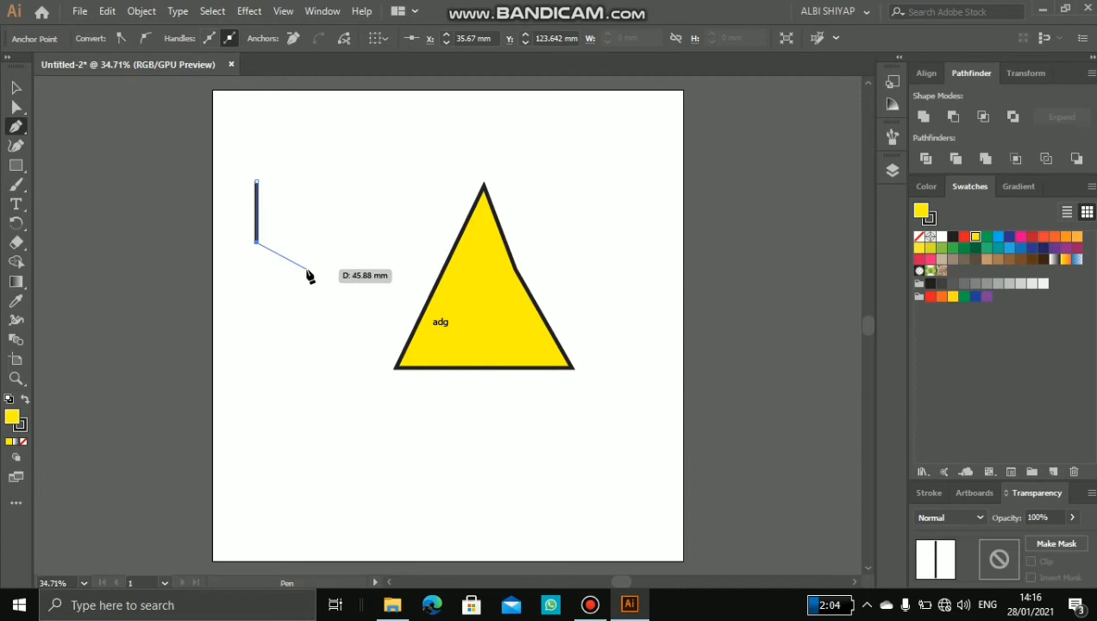
pyautogui.click(308, 271)
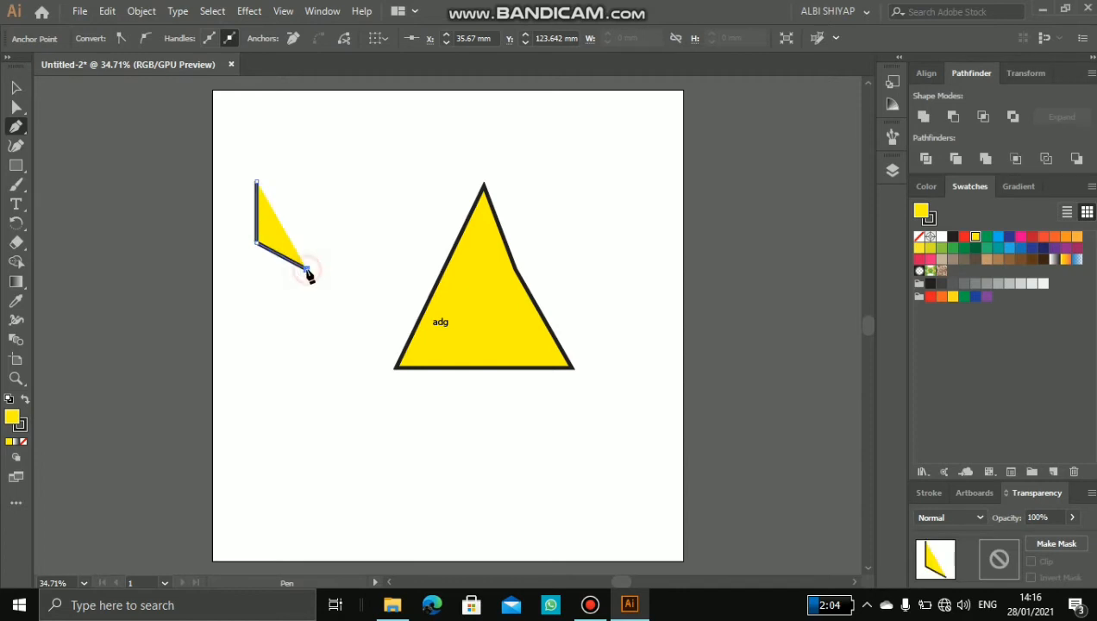
pyautogui.click(308, 186)
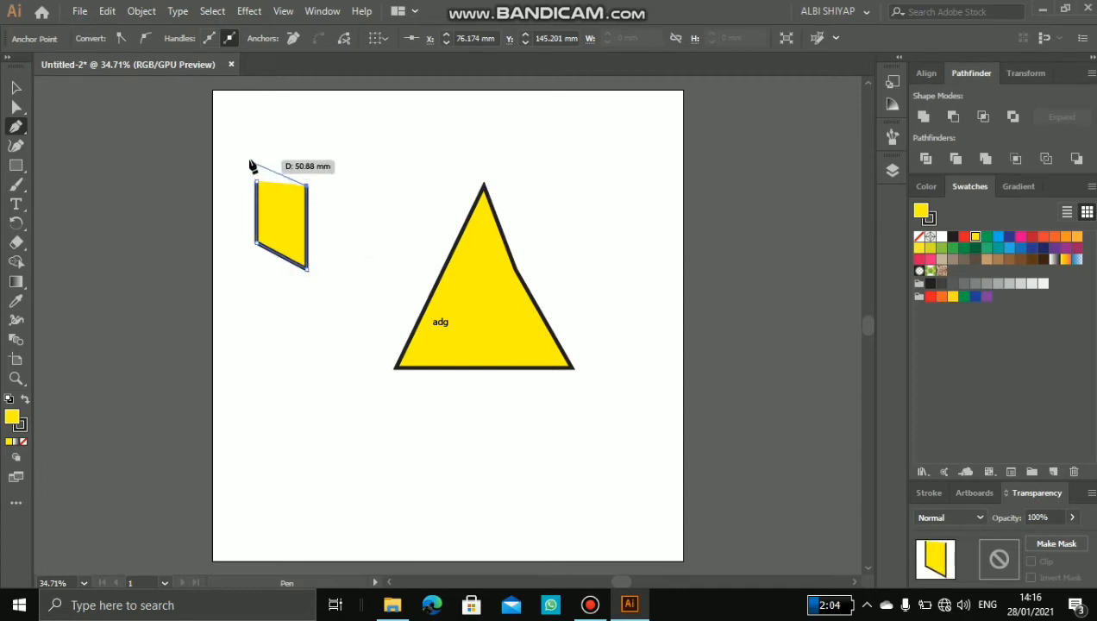
pyautogui.click(257, 158)
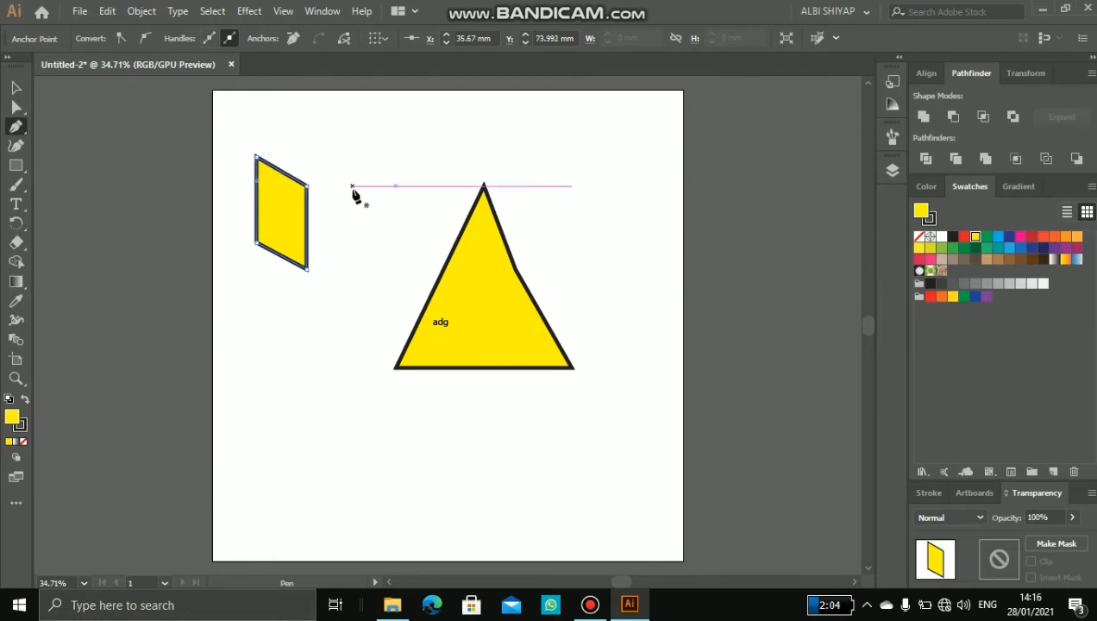
pyautogui.click(307, 186)
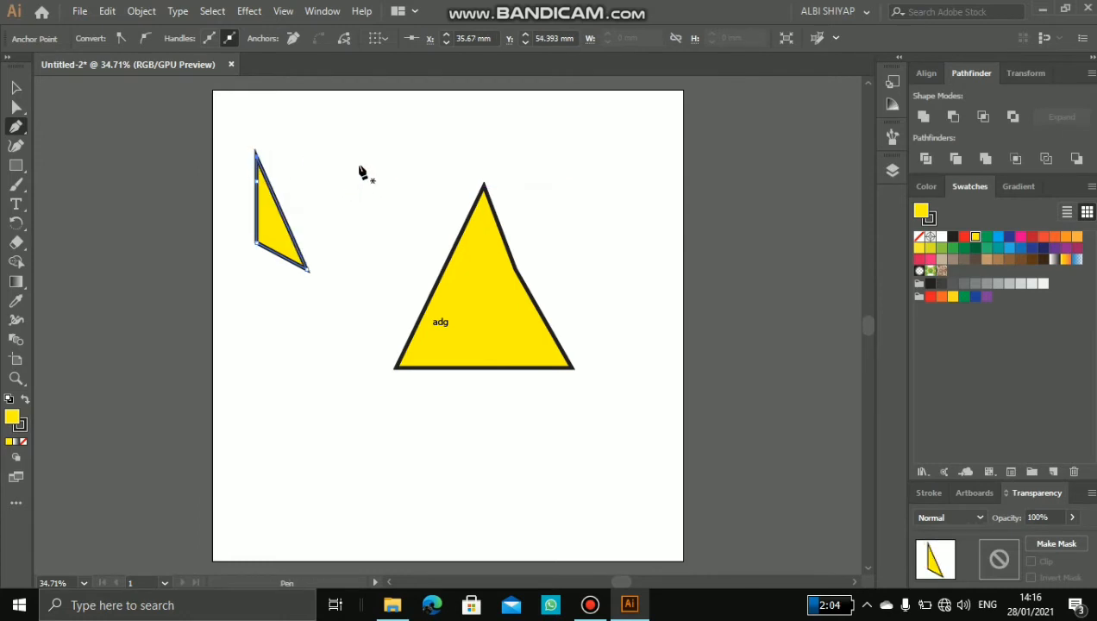
pyautogui.hotkey('ctrl', 'z')
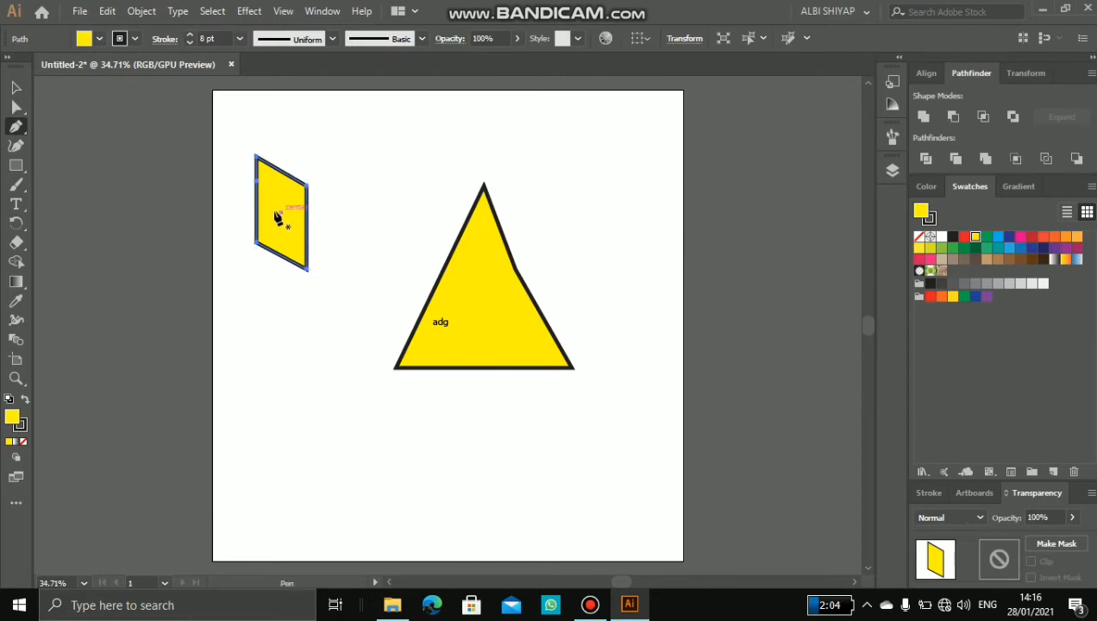
# Step: Draw a small closed four-sided shape with the Pen tool inside the upper part of the parallelogram
pyautogui.click(269, 191)
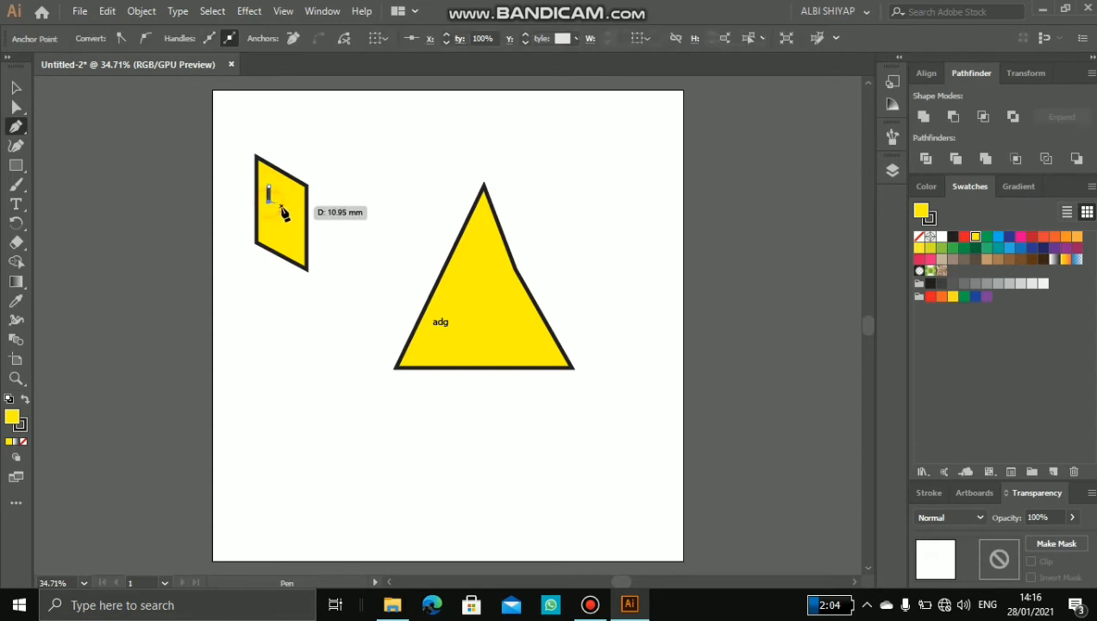
pyautogui.click(290, 210)
pyautogui.click(290, 191)
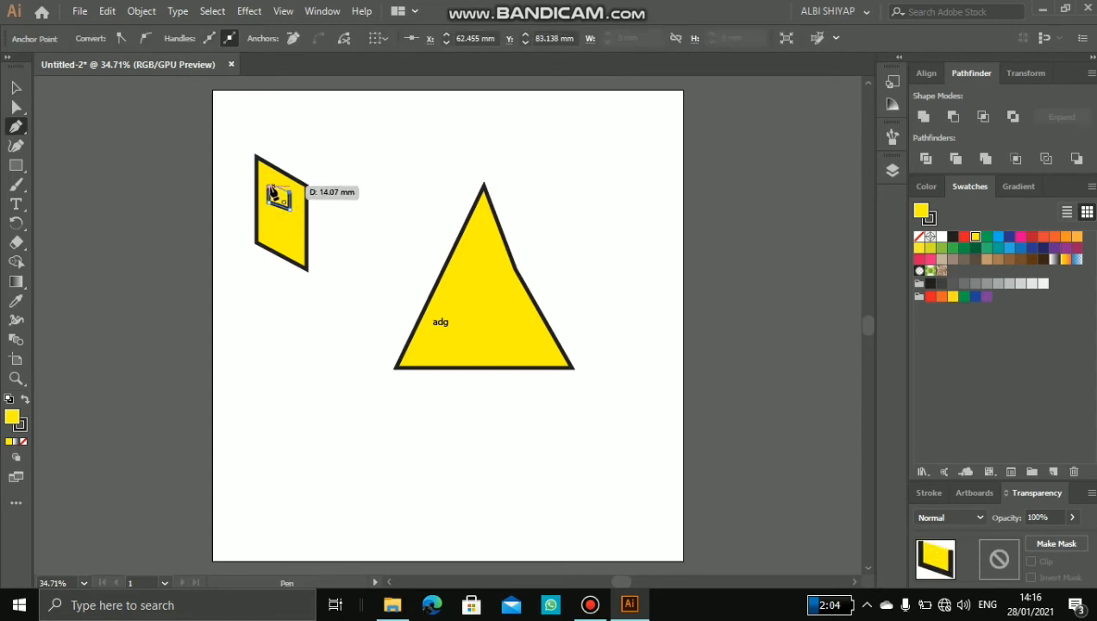
pyautogui.click(270, 191)
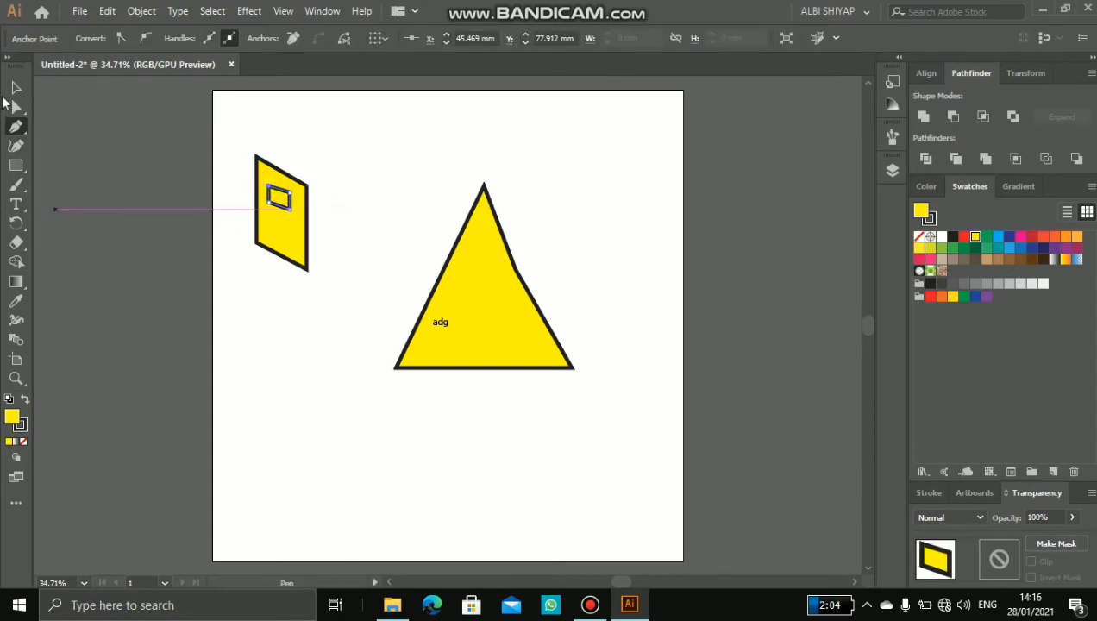
# Step: Examine the variants grouped with the Pen tool and make the Pen tool active again
pyautogui.click(16, 87)
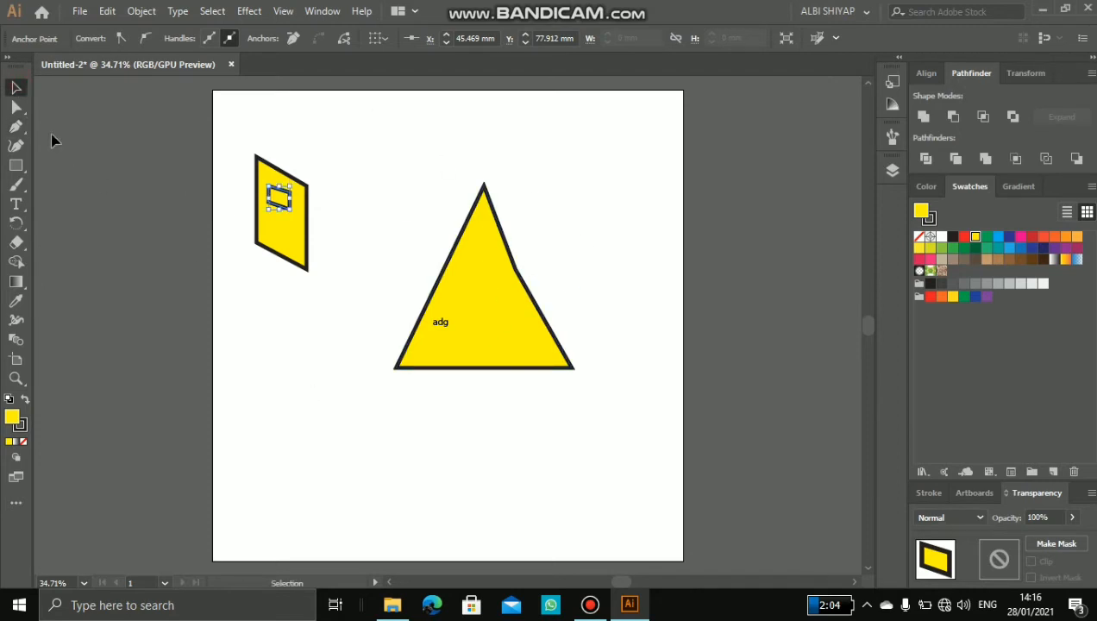
pyautogui.click(13, 129)
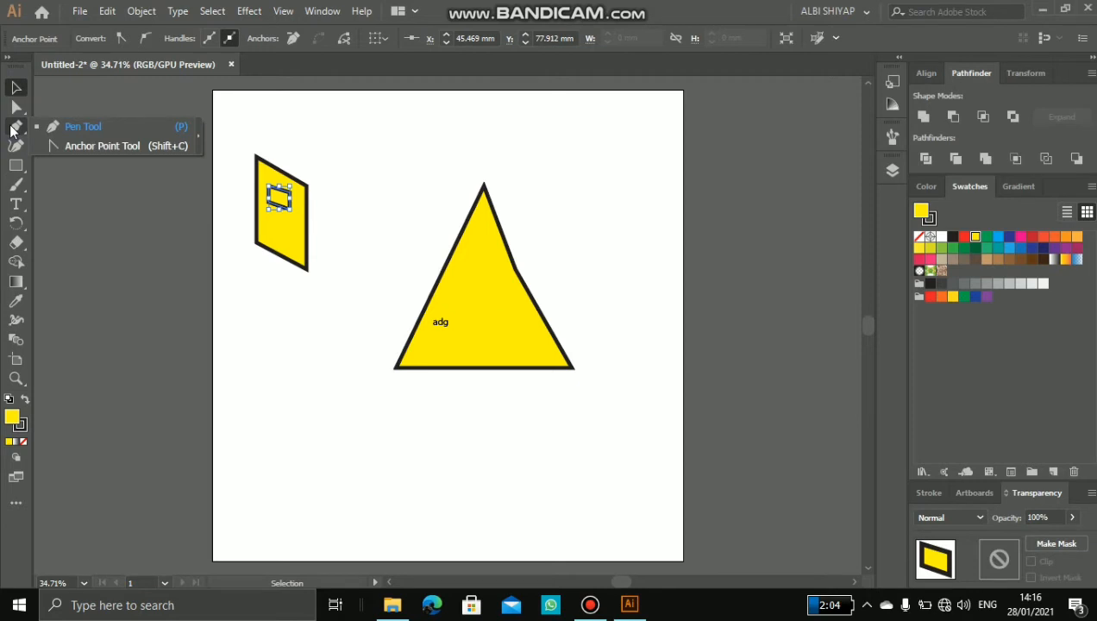
pyautogui.click(13, 128)
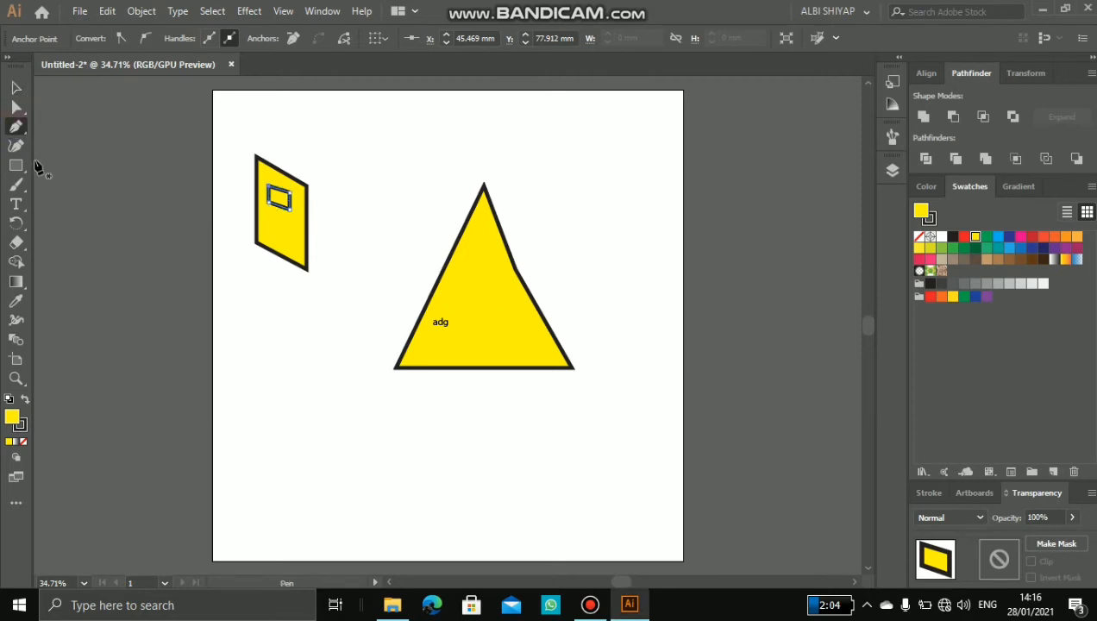
# Step: Draw a wide yellow rectangle with a black outline below and to the left of the triangle
pyautogui.click(12, 166)
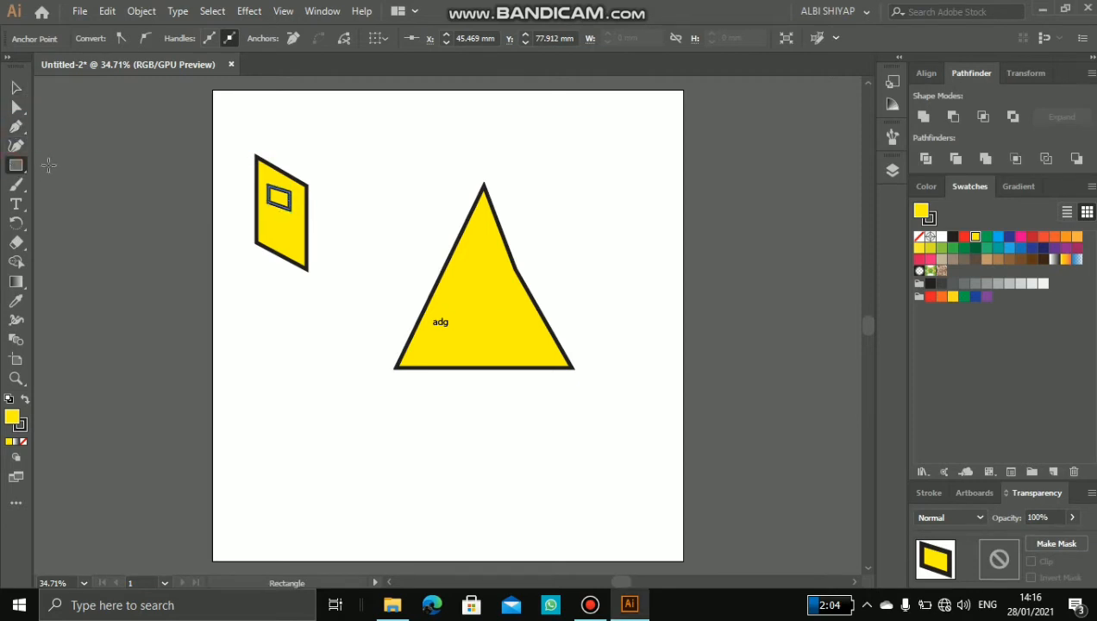
pyautogui.click(308, 414)
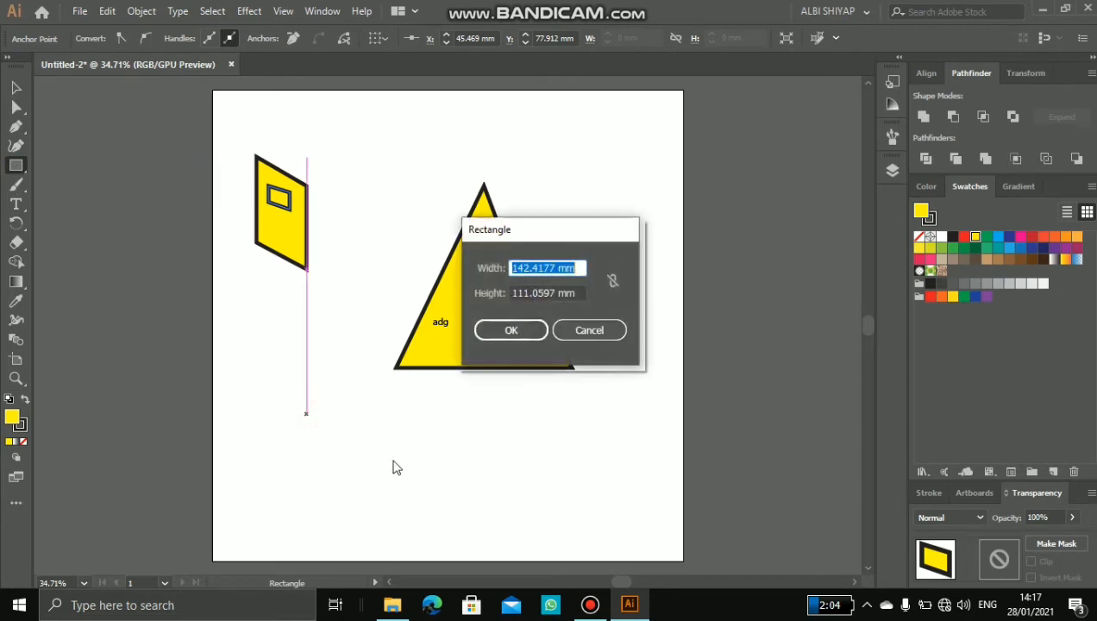
pyautogui.click(587, 329)
pyautogui.moveTo(297, 413); pyautogui.dragTo(414, 477)
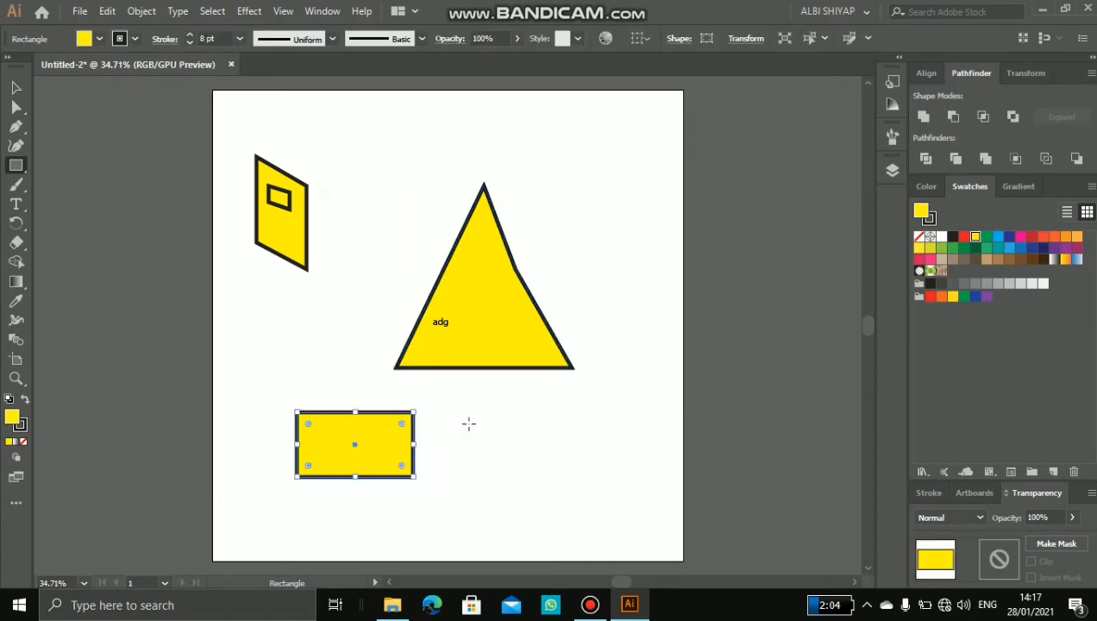
# Step: Draw a wide ellipse above the parallelogram, a narrow upright ellipse near the artboard's upper-right corner, and a circle right of the triangle
pyautogui.click(19, 170)
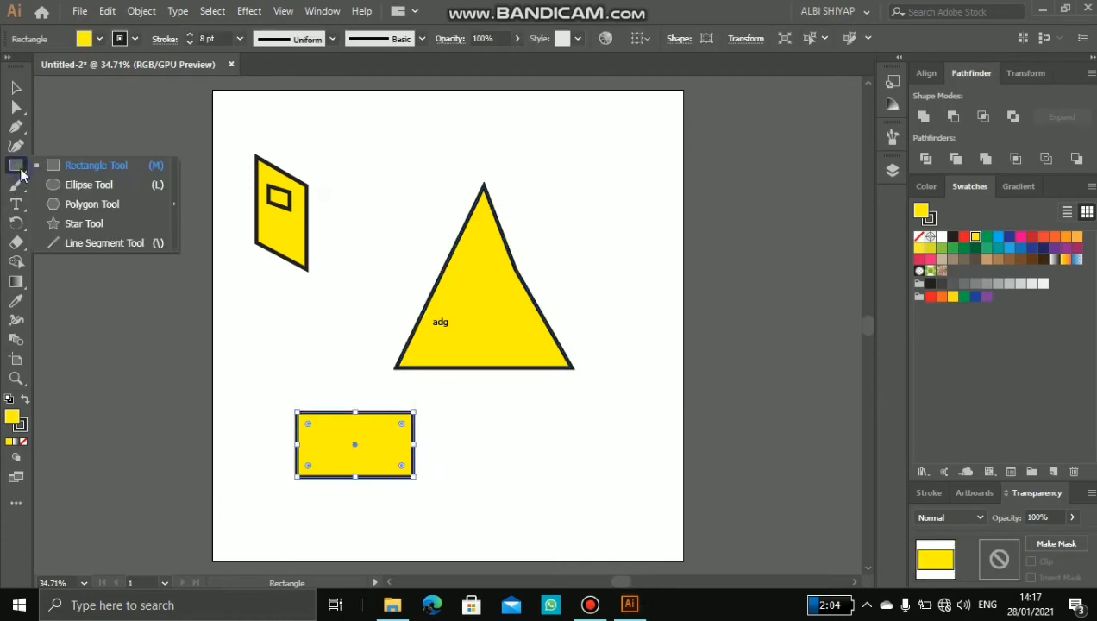
pyautogui.click(73, 185)
pyautogui.moveTo(302, 121); pyautogui.dragTo(373, 162)
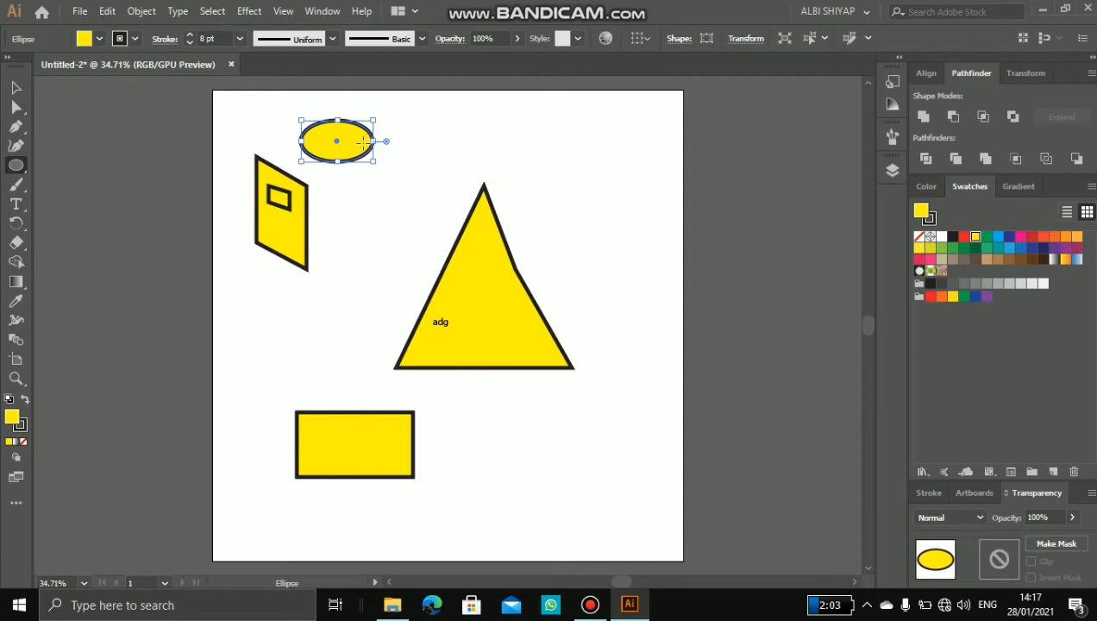
pyautogui.moveTo(554, 118)
pyautogui.mouseDown()
pyautogui.moveTo(635, 199)
pyautogui.moveTo(637, 167)
pyautogui.moveTo(622, 208)
pyautogui.moveTo(651, 151)
pyautogui.moveTo(625, 189)
pyautogui.moveTo(570, 204)
pyautogui.moveTo(642, 214)
pyautogui.moveTo(618, 197)
pyautogui.moveTo(666, 212)
pyautogui.moveTo(696, 182)
pyautogui.moveTo(612, 211)
pyautogui.moveTo(582, 160)
pyautogui.mouseUp()
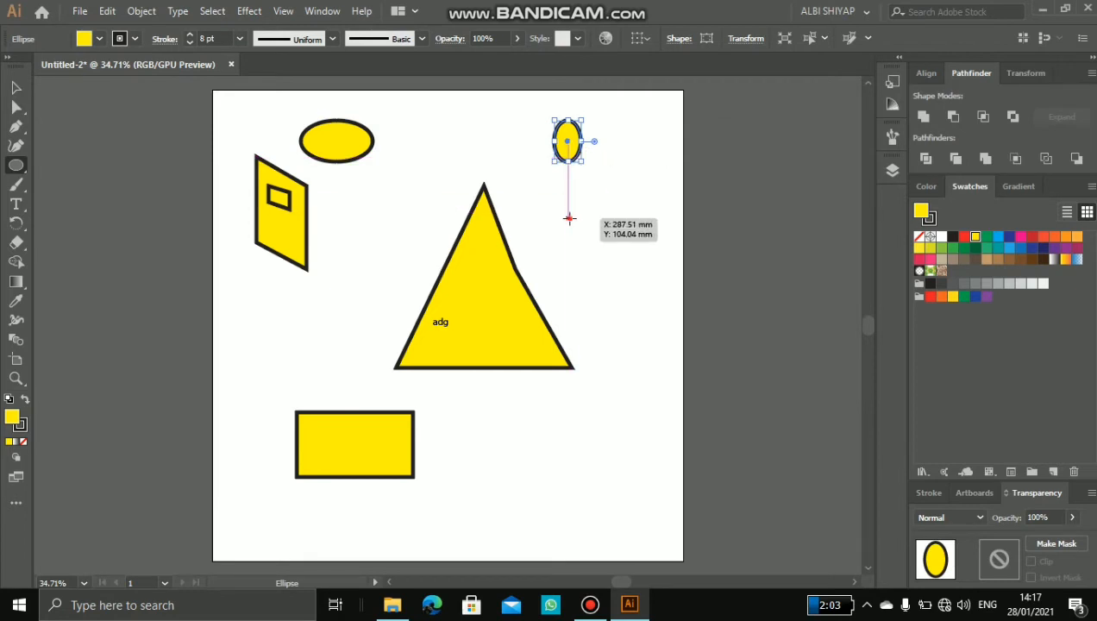
pyautogui.moveTo(569, 217); pyautogui.dragTo(641, 291)
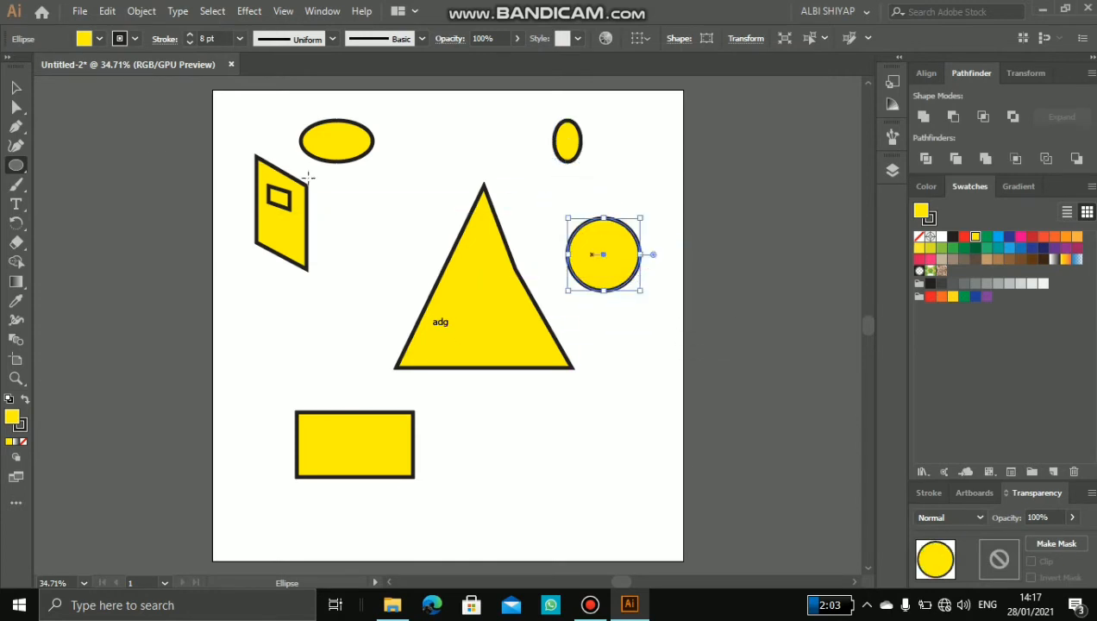
# Step: Draw a yellow square about 95 mm wide in the artboard's lower-right area
pyautogui.click(16, 165)
pyautogui.click(69, 160)
pyautogui.moveTo(498, 419); pyautogui.dragTo(615, 508)
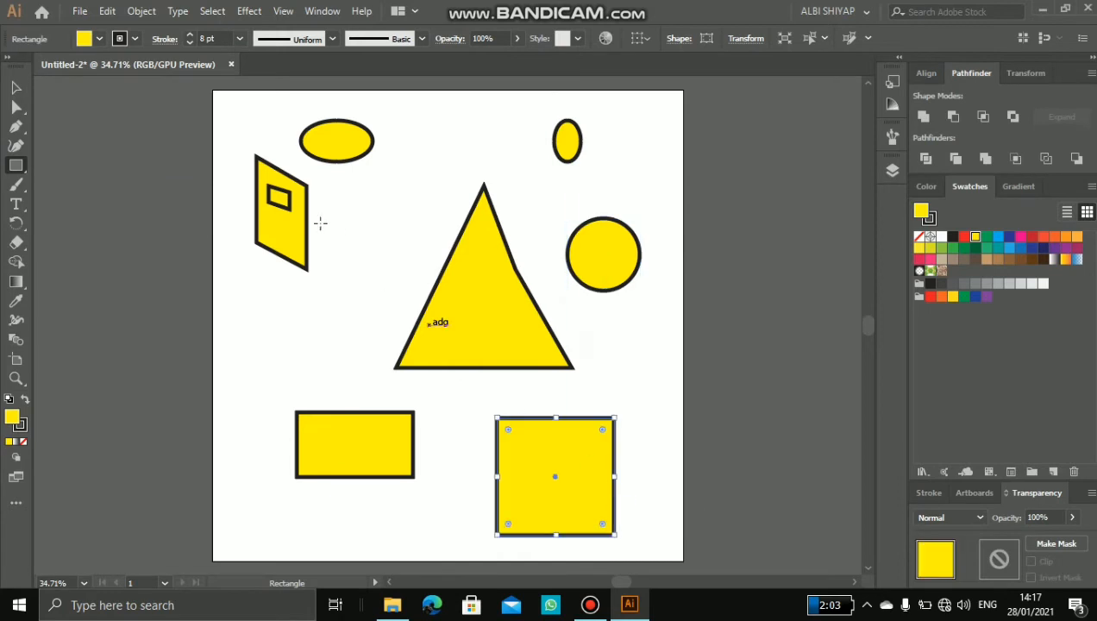
# Step: Draw two short horizontal lines with the Line Segment tool, one between the two upper ellipses and one above the circle
pyautogui.moveTo(16, 165); pyautogui.dragTo(110, 242)
pyautogui.moveTo(231, 296); pyautogui.dragTo(346, 297)
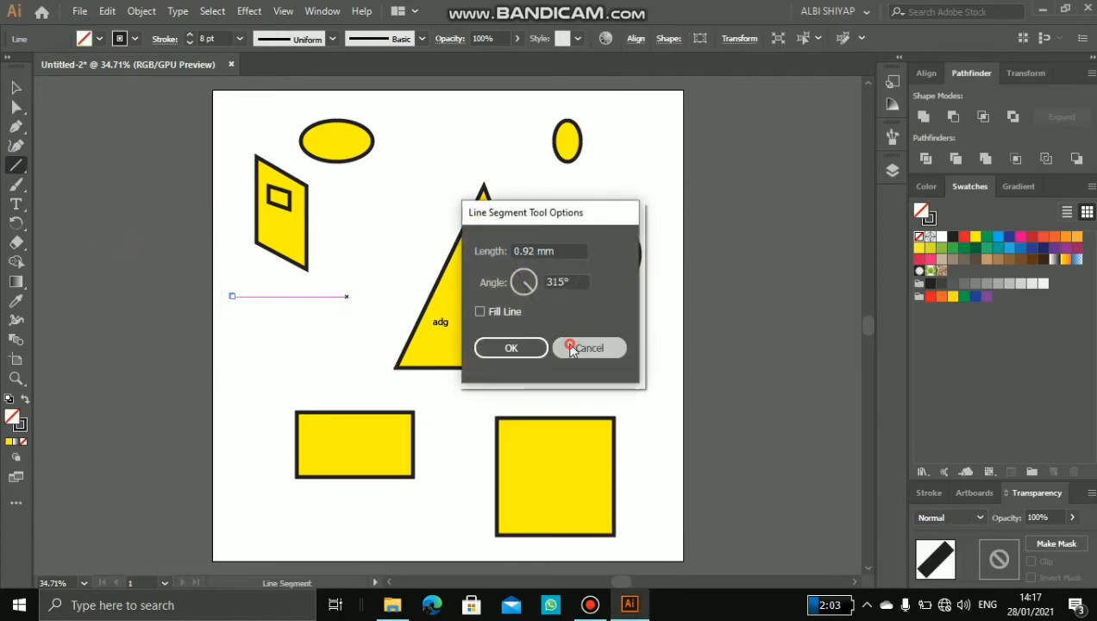
pyautogui.click(571, 346)
pyautogui.click(282, 314)
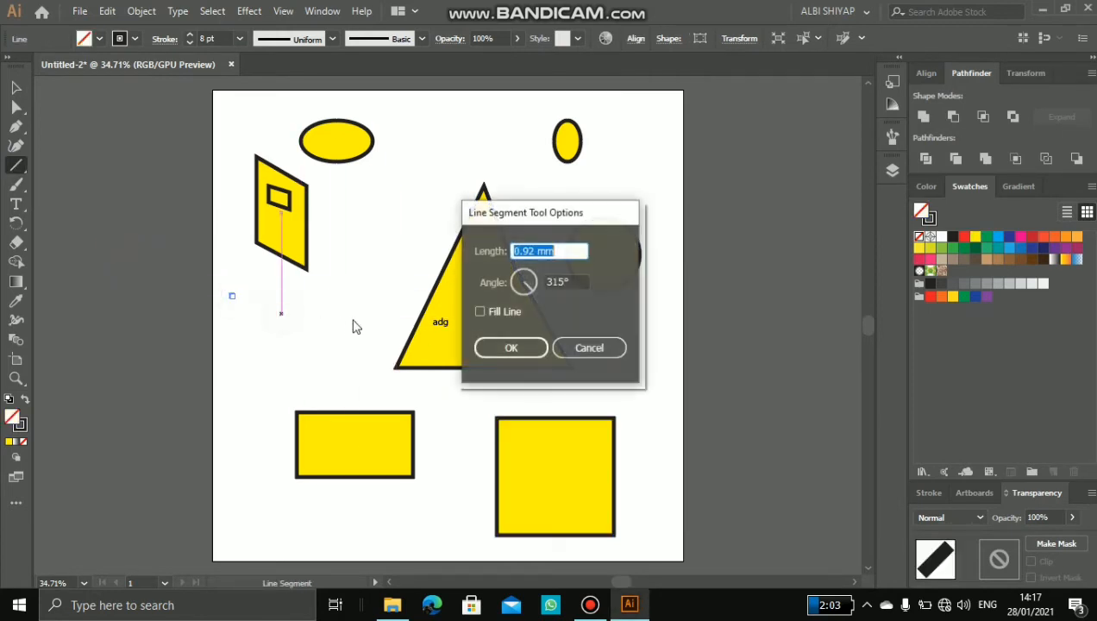
pyautogui.click(569, 347)
pyautogui.moveTo(431, 120); pyautogui.dragTo(500, 120)
pyautogui.moveTo(616, 184); pyautogui.dragTo(667, 184)
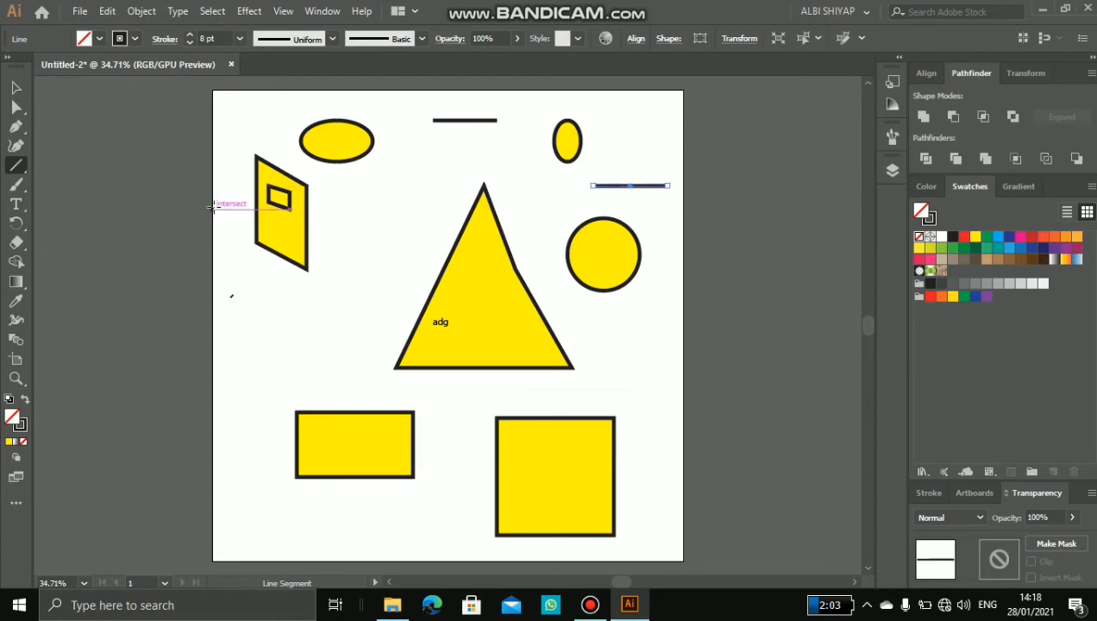
# Step: Delete all the artwork on the artboard
pyautogui.hotkey('ctrl', 'a')
pyautogui.press('Delete')
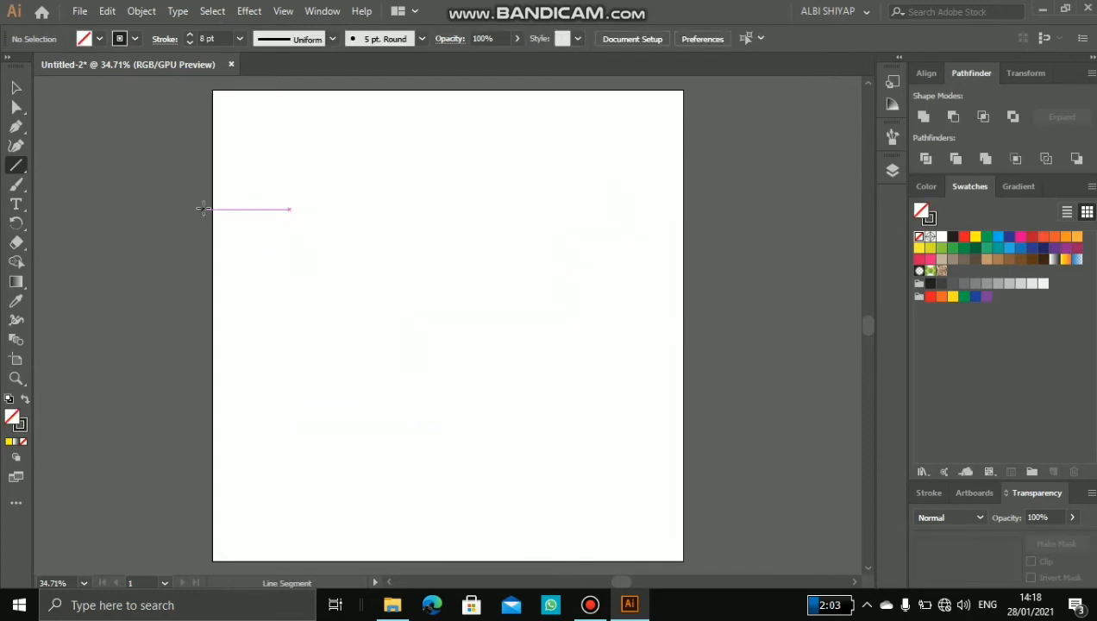
# Step: Create a wide text area in the middle of the artboard and replace its placeholder with "Bismillah"
pyautogui.click(17, 204)
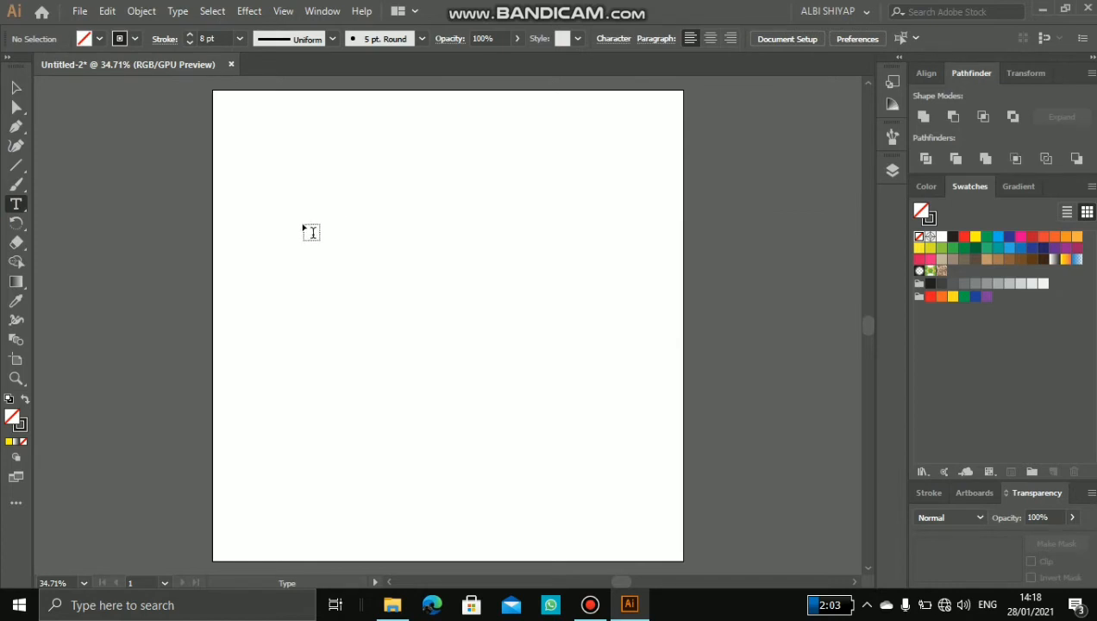
pyautogui.moveTo(304, 228); pyautogui.dragTo(595, 351)
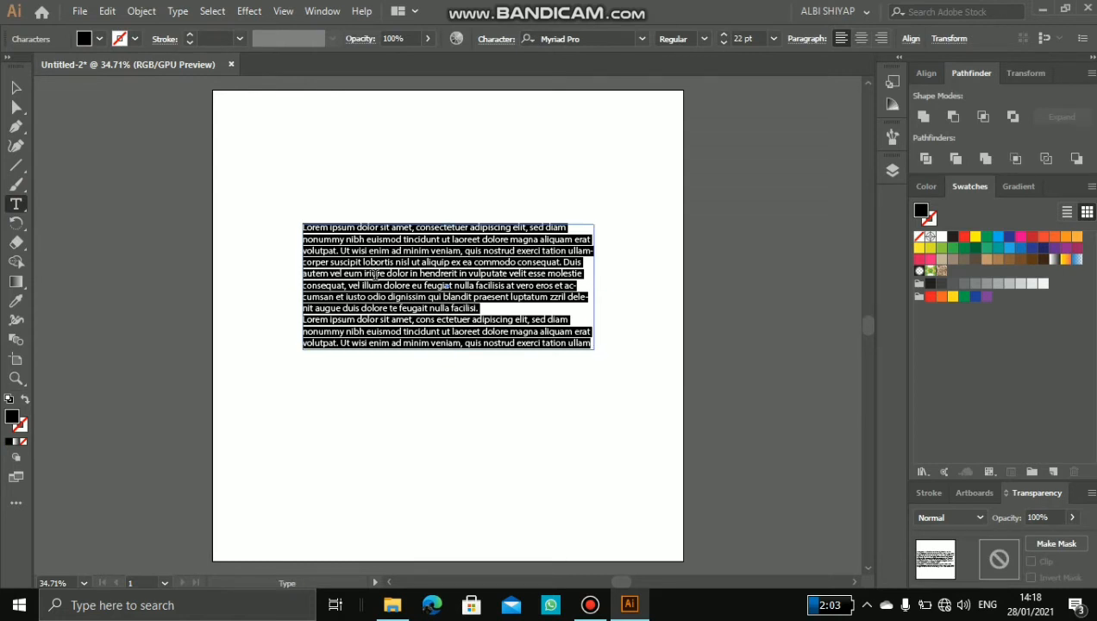
pyautogui.write('Bismillah')
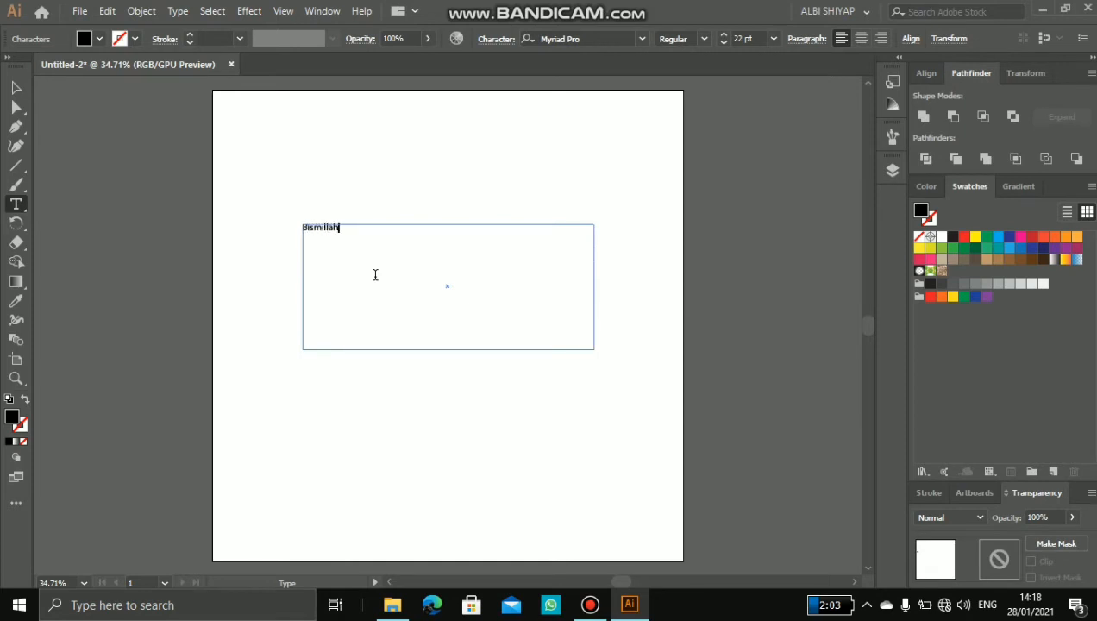
# Step: Set the word "Bismillah" in the Forte font at 72 pt
pyautogui.moveTo(357, 233); pyautogui.dragTo(289, 218)
pyautogui.click(636, 39)
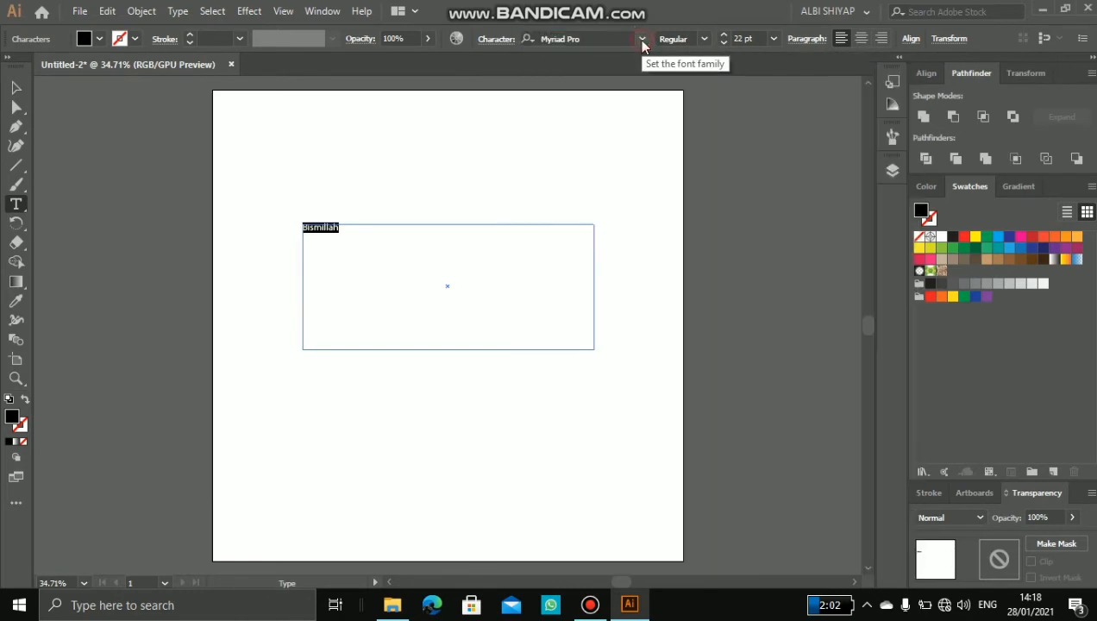
pyautogui.click(642, 40)
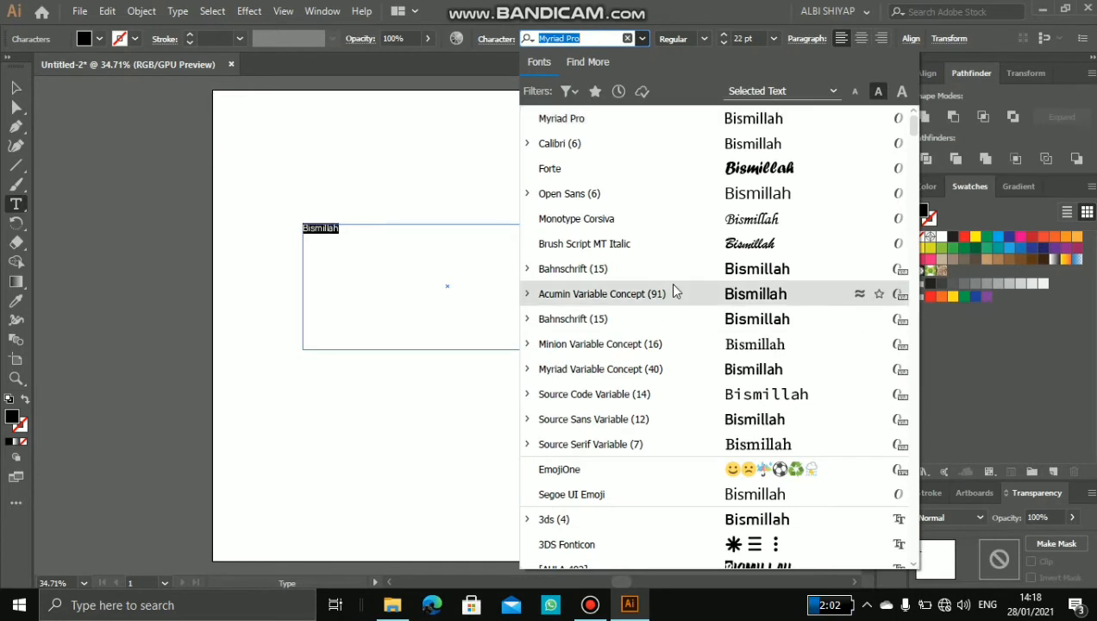
pyautogui.click(762, 170)
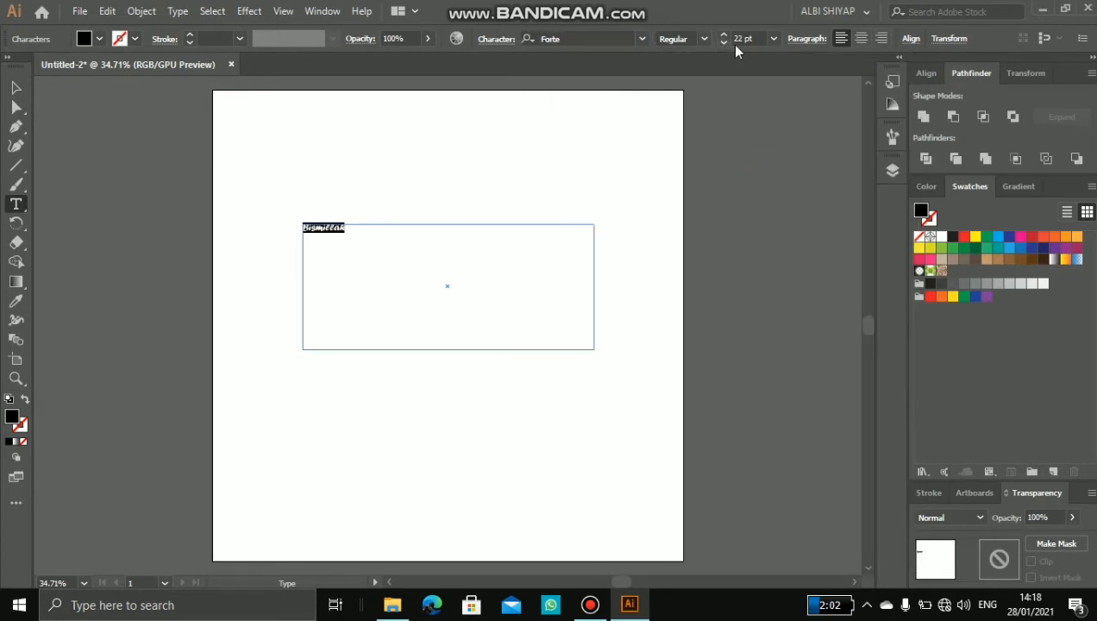
pyautogui.click(774, 38)
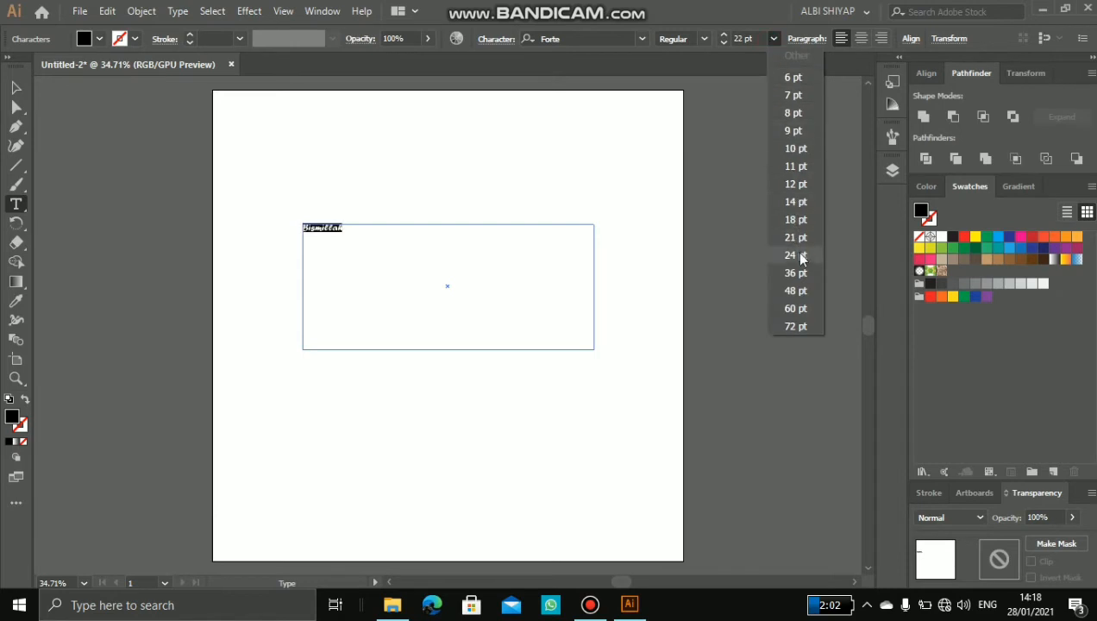
pyautogui.click(797, 327)
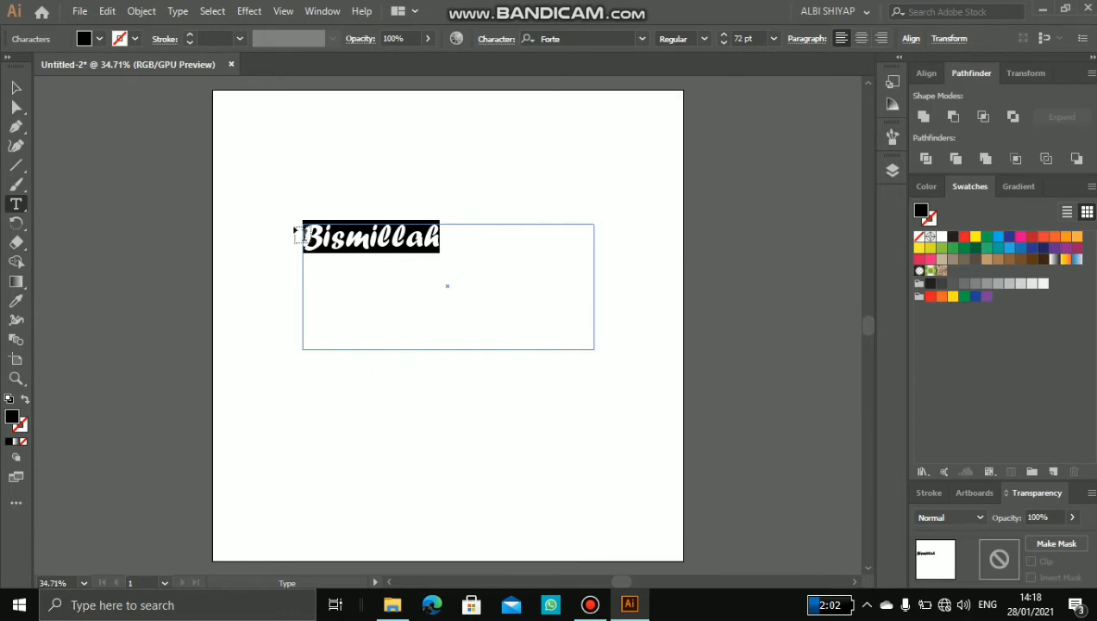
# Step: Add the point text "aksikis" above "Bismillah" and erase its characters
pyautogui.click(405, 176)
pyautogui.click(414, 147)
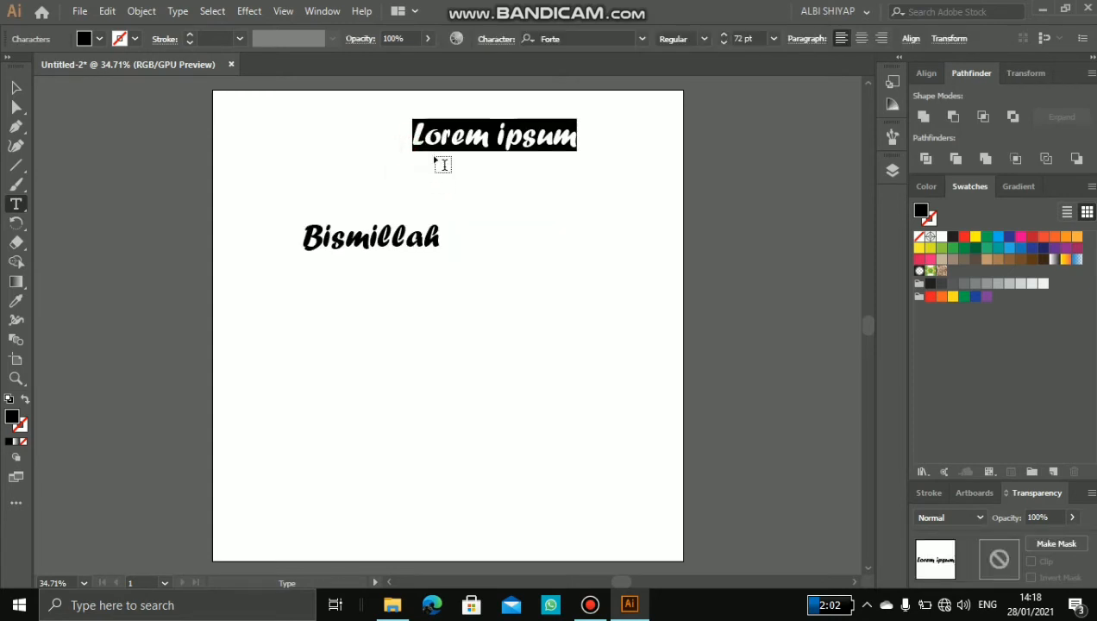
pyautogui.write('aksikis')
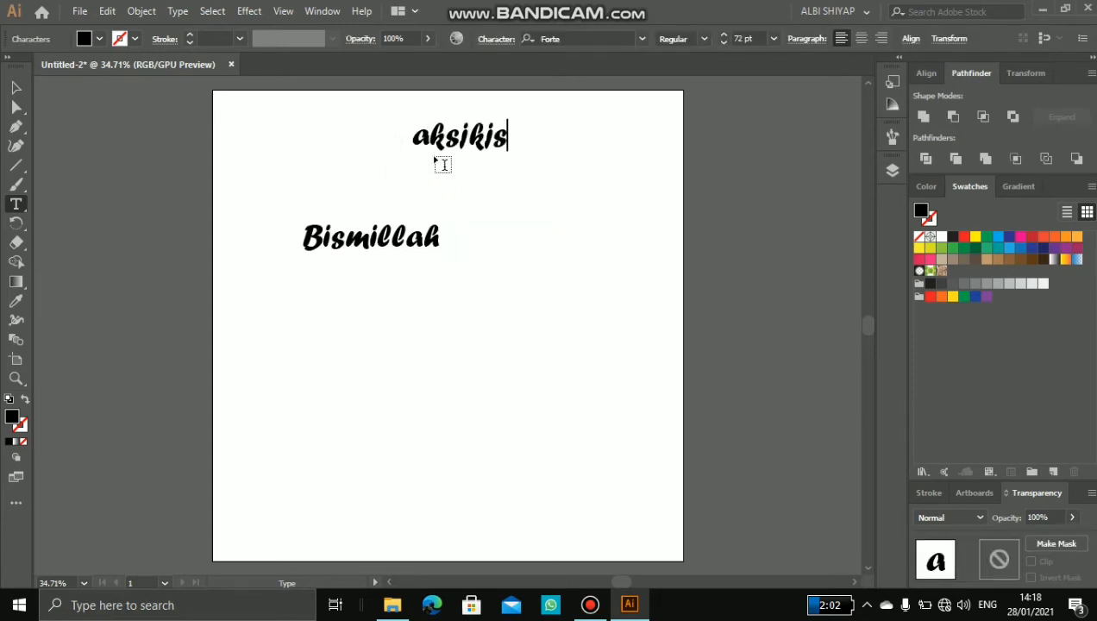
pyautogui.hotkey('ctrl', 'a')
pyautogui.press('BackSpace')
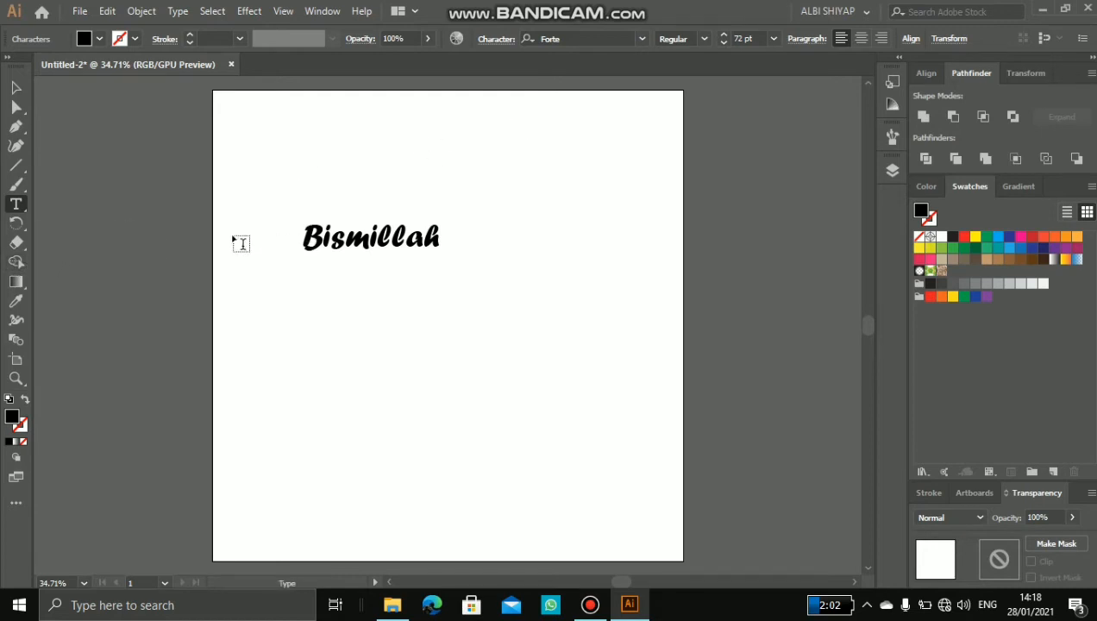
# Step: Undo the recent text work, including the "Bismillah" text area
pyautogui.click(18, 84)
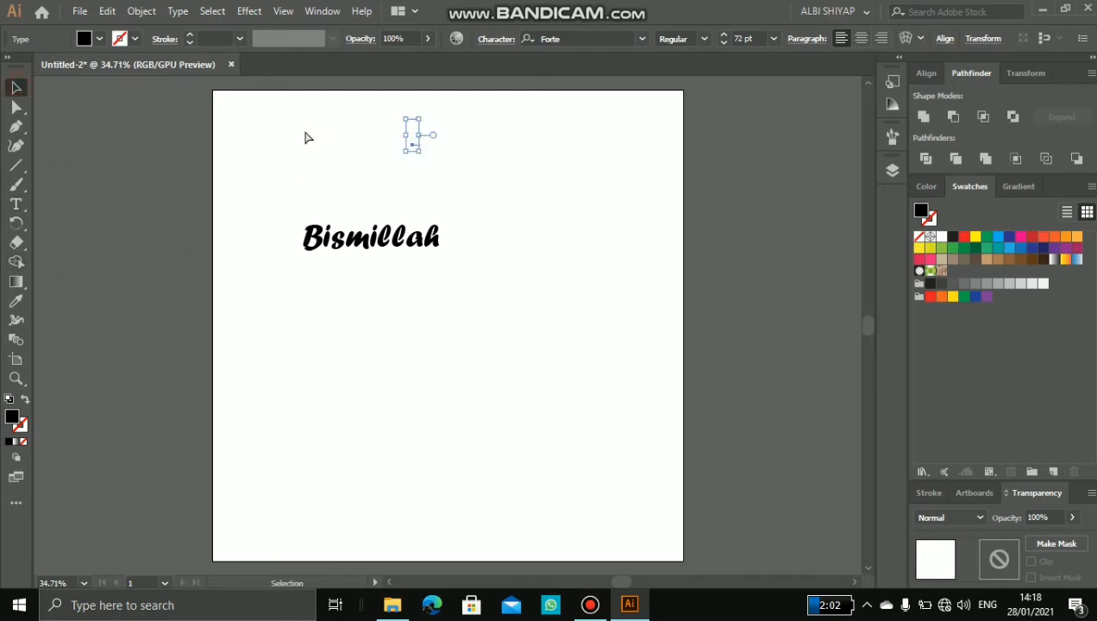
pyautogui.hotkey('ctrl', 'z')
pyautogui.hotkey('ctrl', 'z')
pyautogui.hotkey('ctrl', 'z')
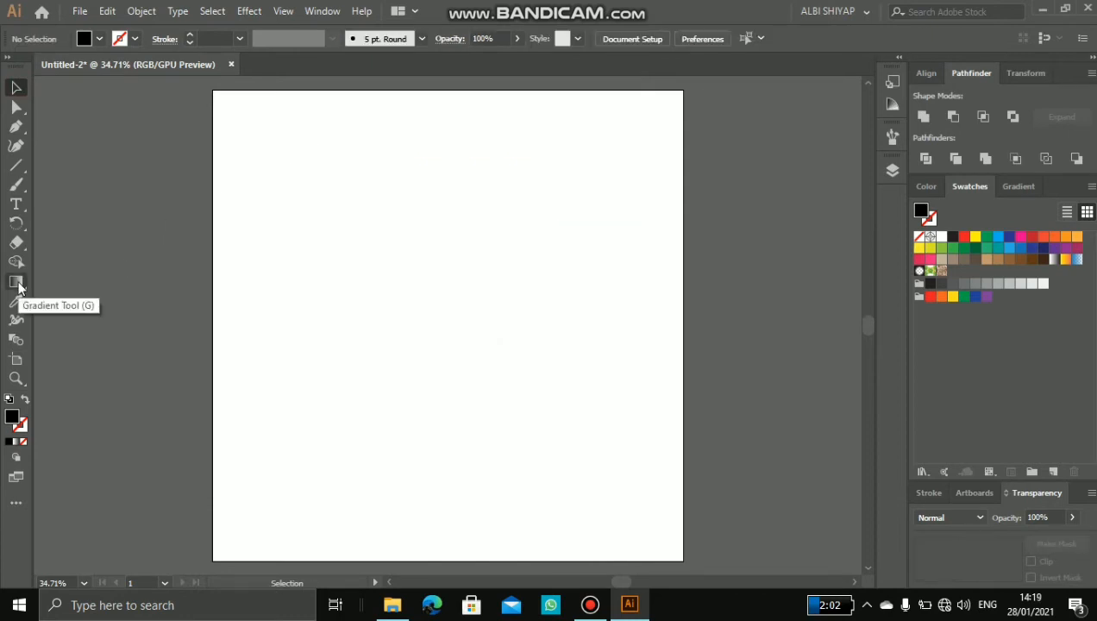
# Step: Try the Gradient tool on the empty artboard and switch to the Blend tool
pyautogui.click(18, 284)
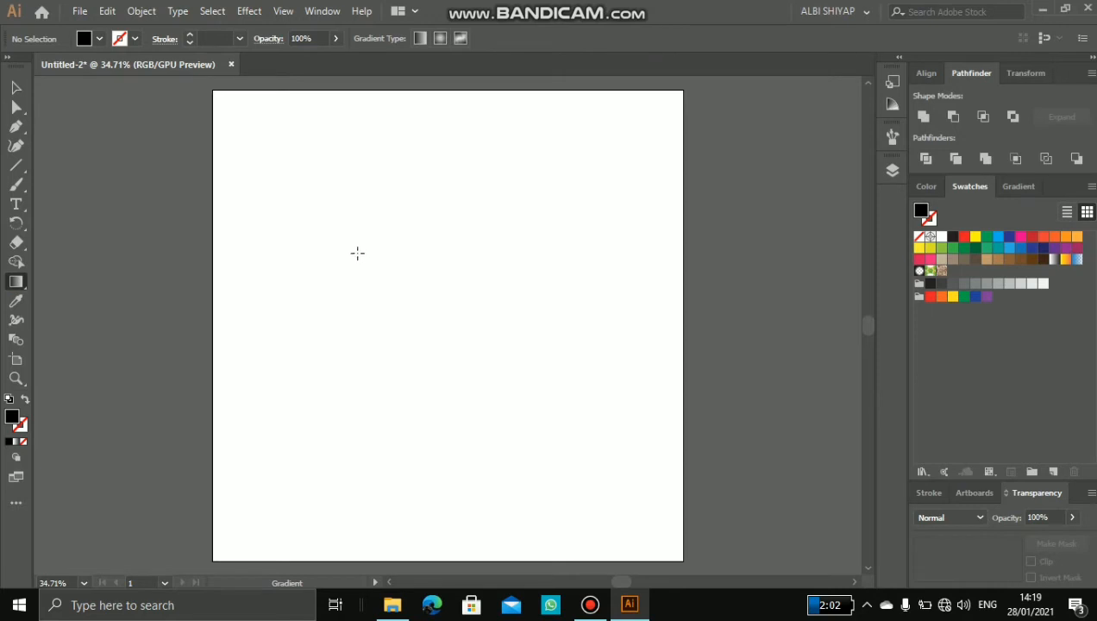
pyautogui.click(357, 253)
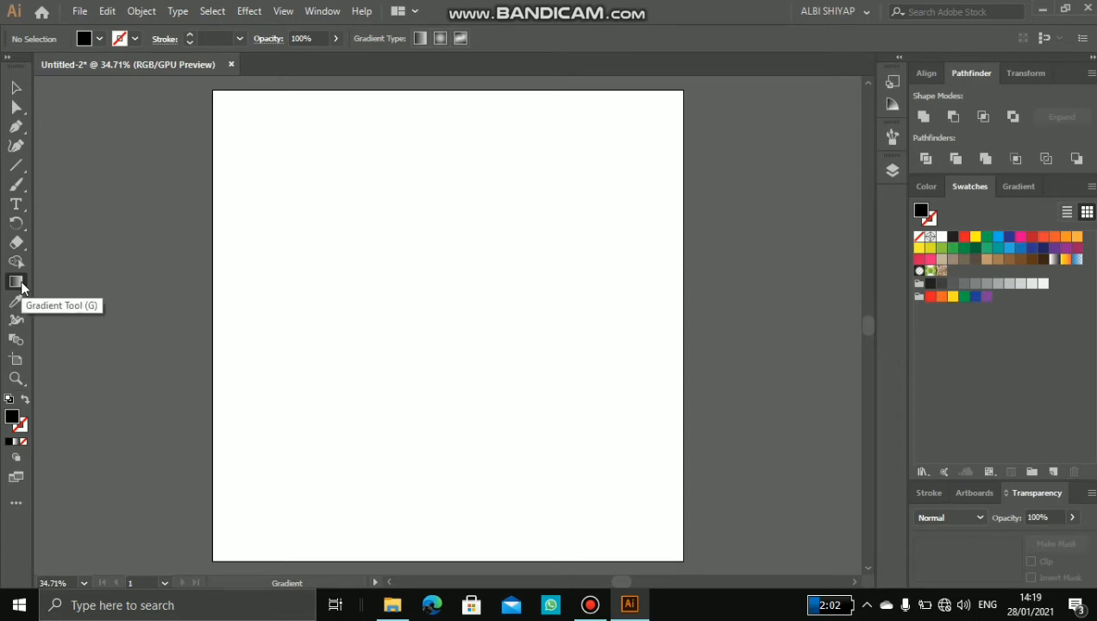
pyautogui.click(15, 341)
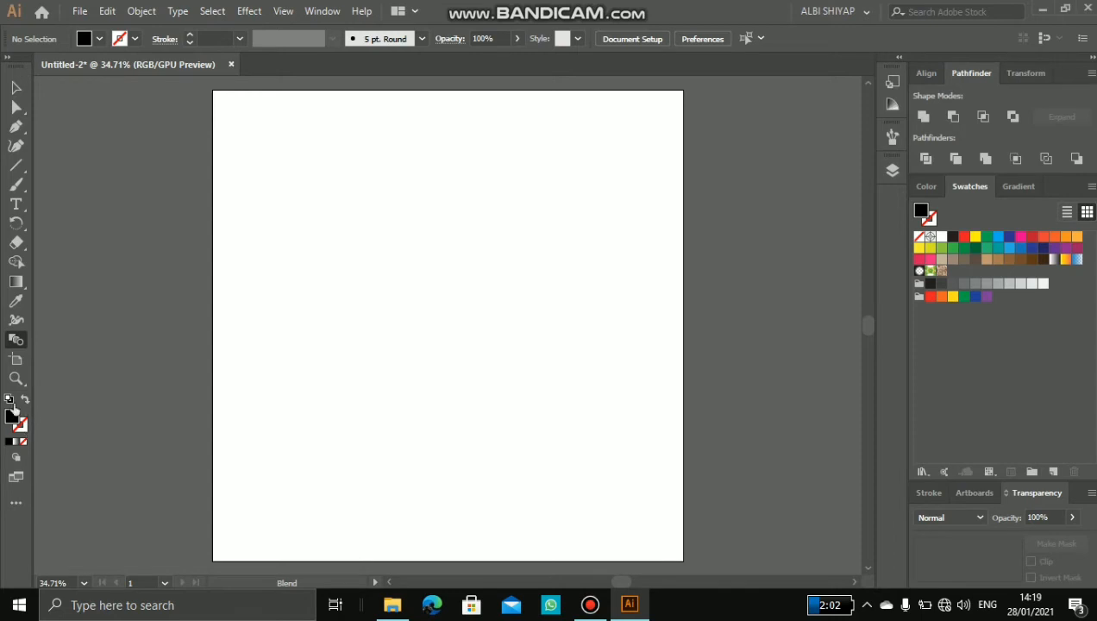
# Step: Show the colour settings, switch between fill and stroke, and leave the stroke active for colour editing
pyautogui.click(19, 422)
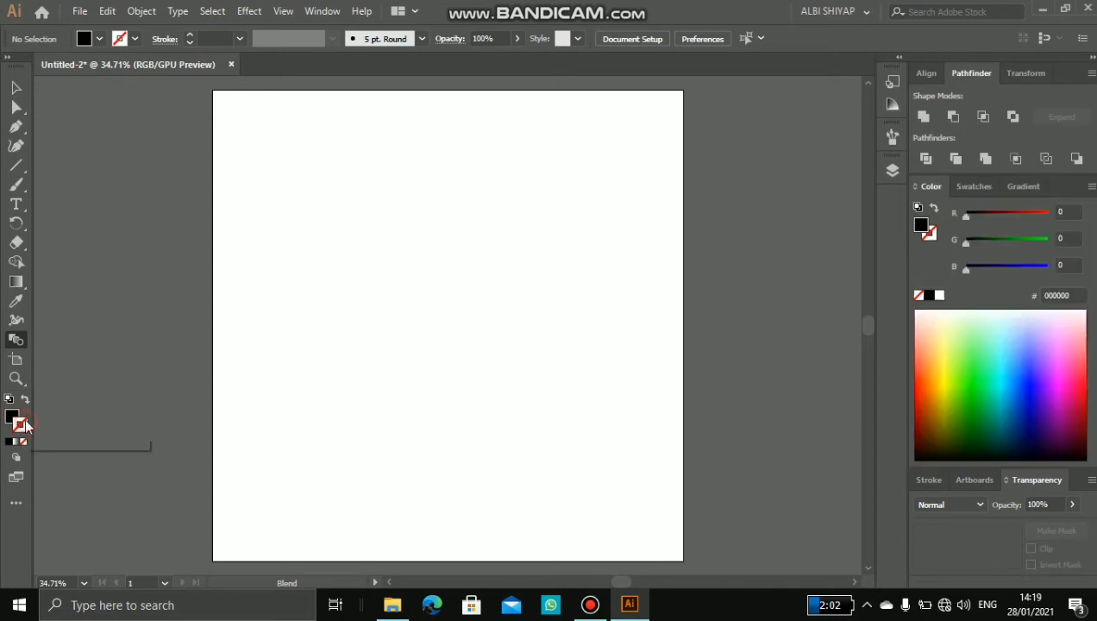
pyautogui.click(13, 418)
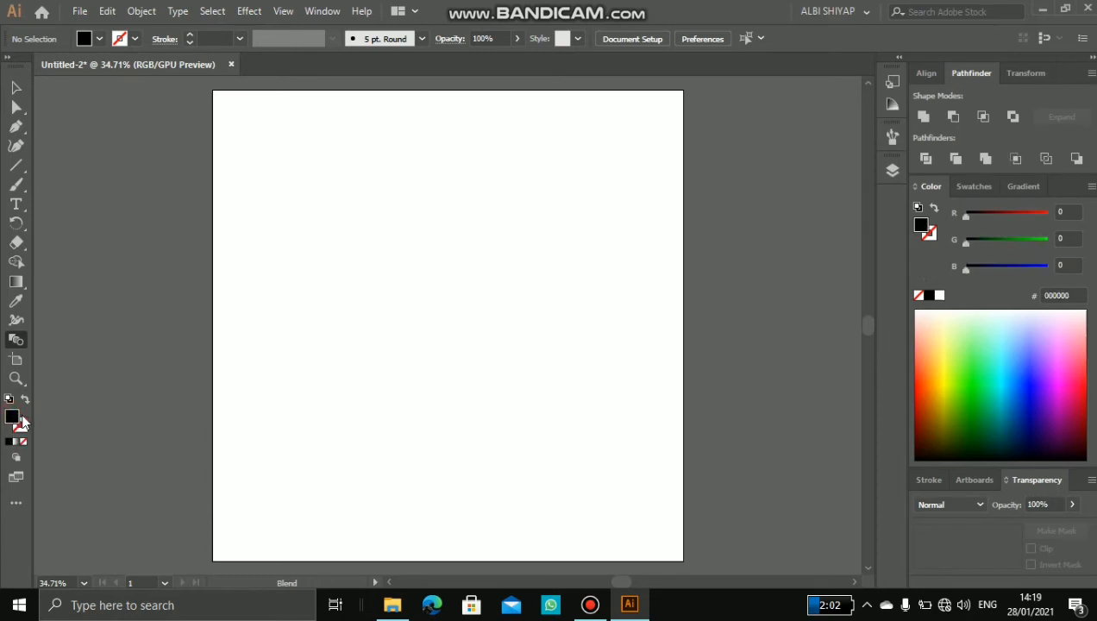
pyautogui.click(25, 423)
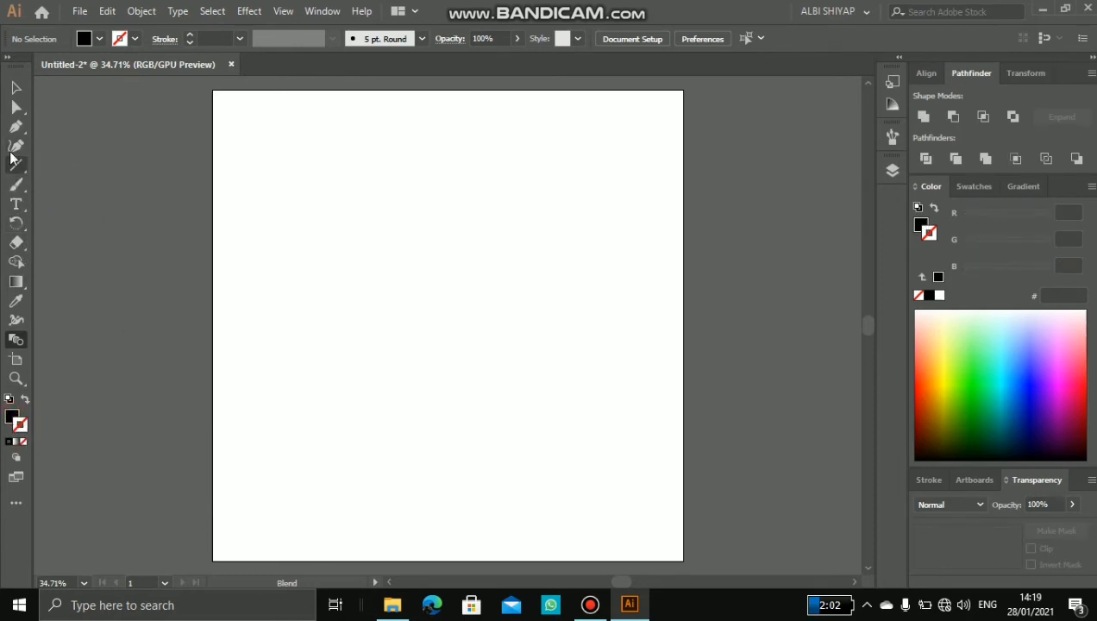
# Step: Draw a wide black rectangle without a stroke in the upper middle of the artboard, using freehand dimensions
pyautogui.moveTo(19, 166); pyautogui.dragTo(78, 164)
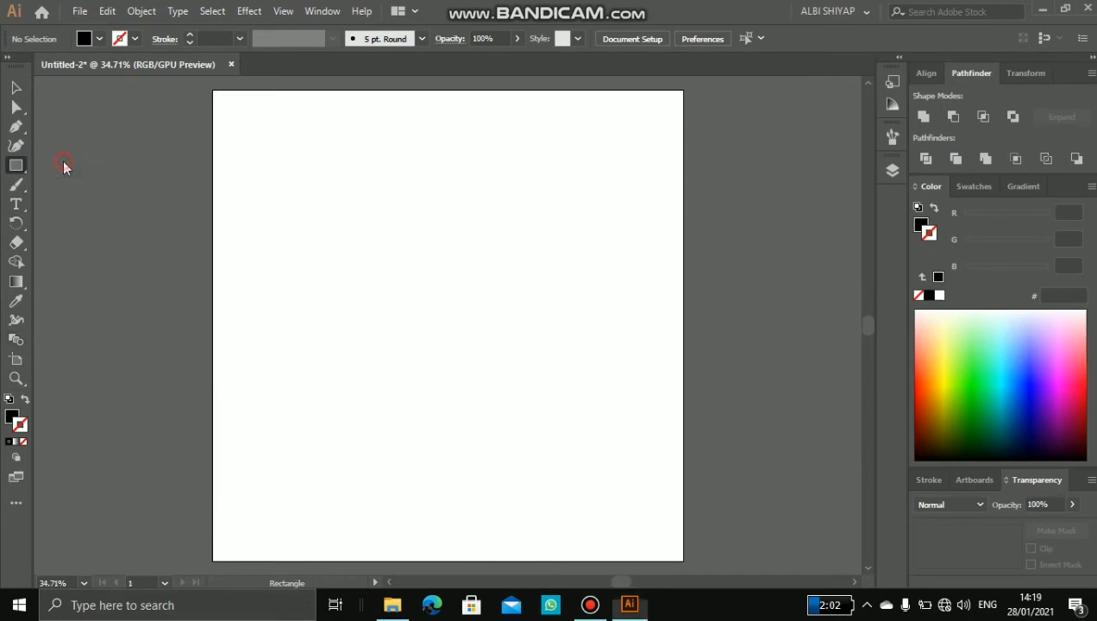
pyautogui.click(316, 219)
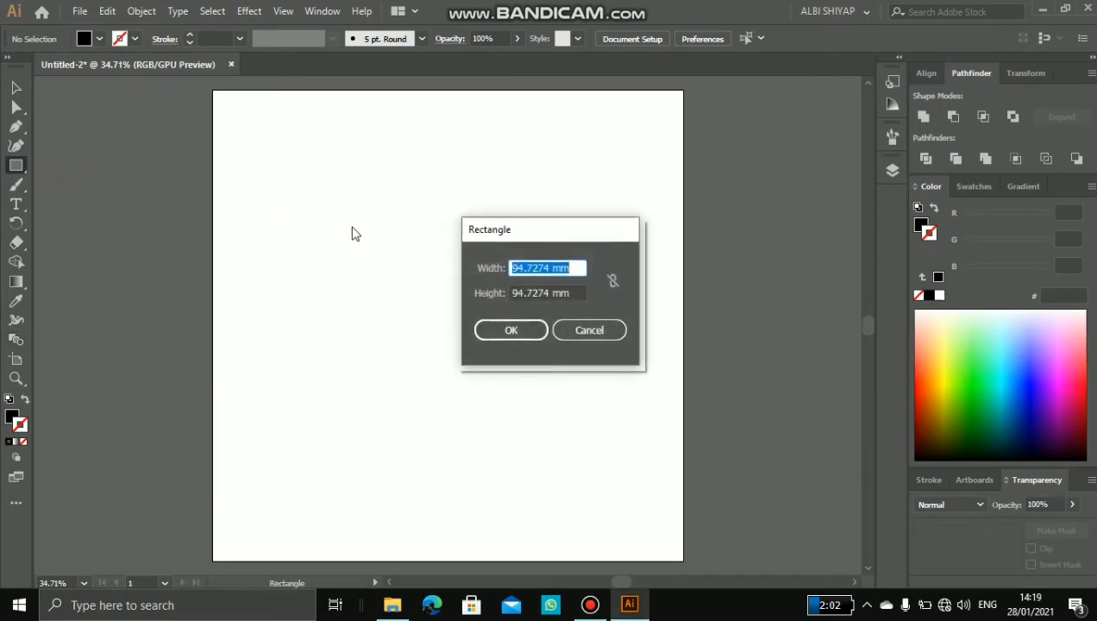
pyautogui.click(584, 328)
pyautogui.moveTo(354, 204); pyautogui.dragTo(542, 324)
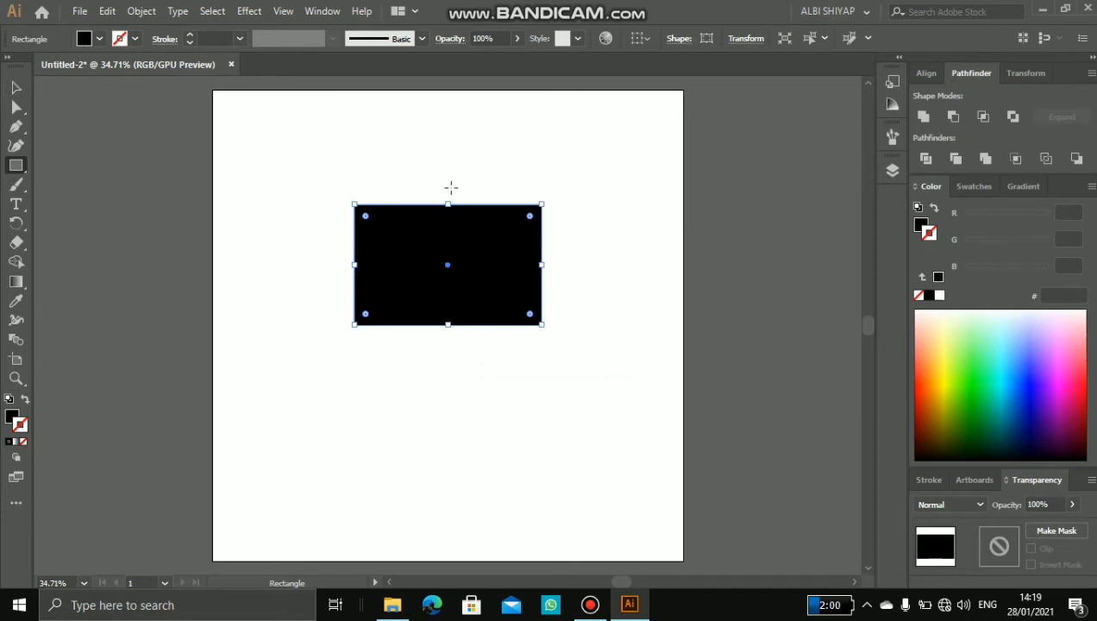
# Step: Fill the black rectangle with the red swatch
pyautogui.click(19, 90)
pyautogui.click(128, 207)
pyautogui.click(411, 296)
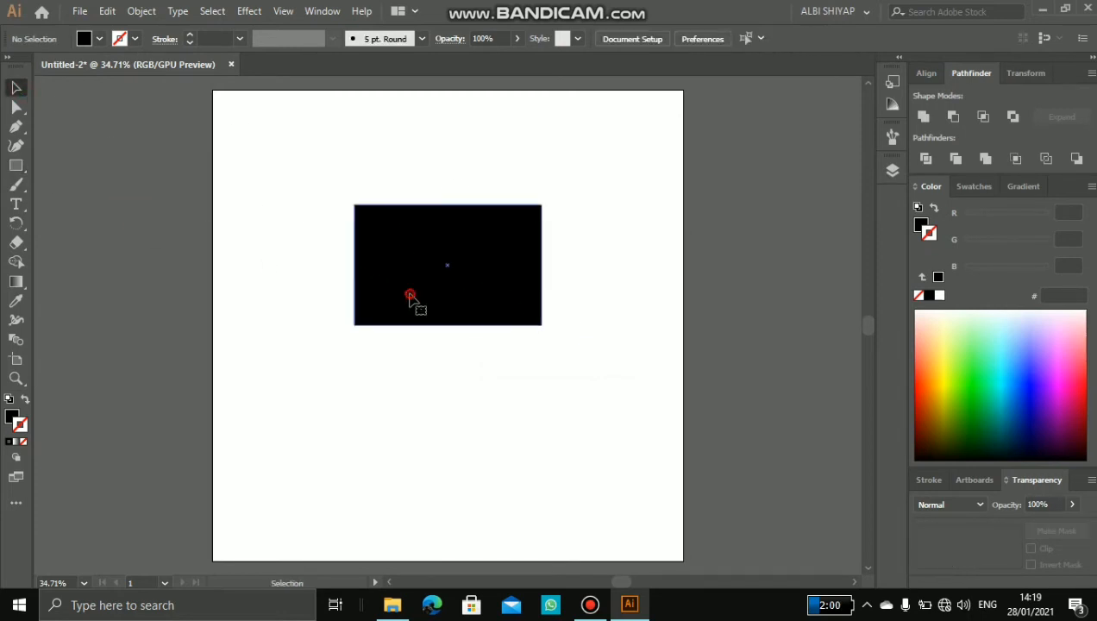
pyautogui.click(12, 417)
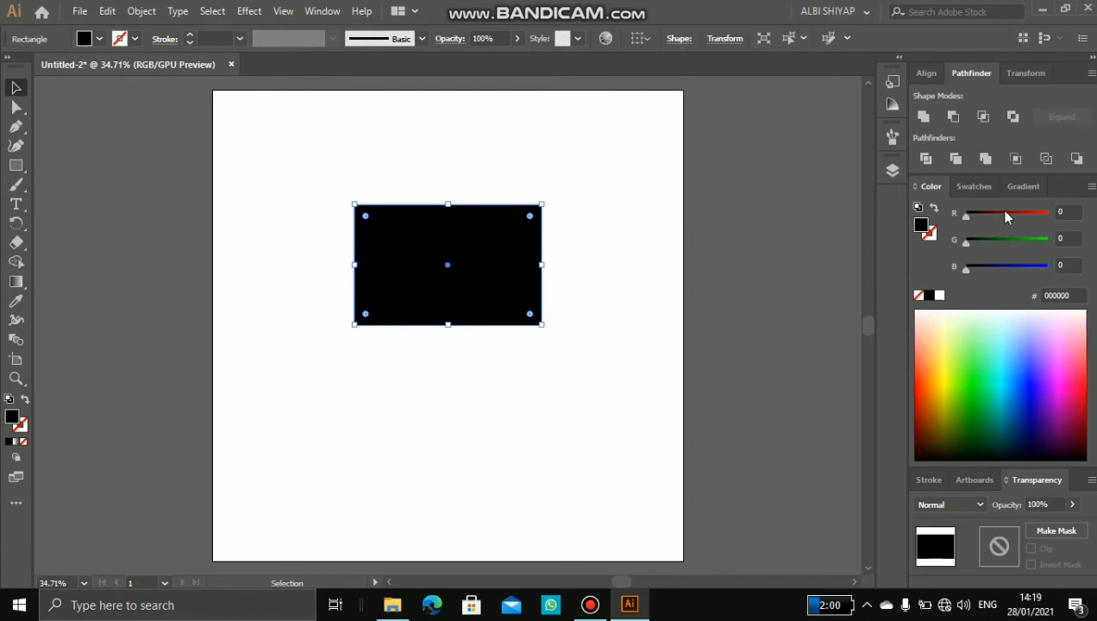
pyautogui.click(971, 186)
pyautogui.click(964, 236)
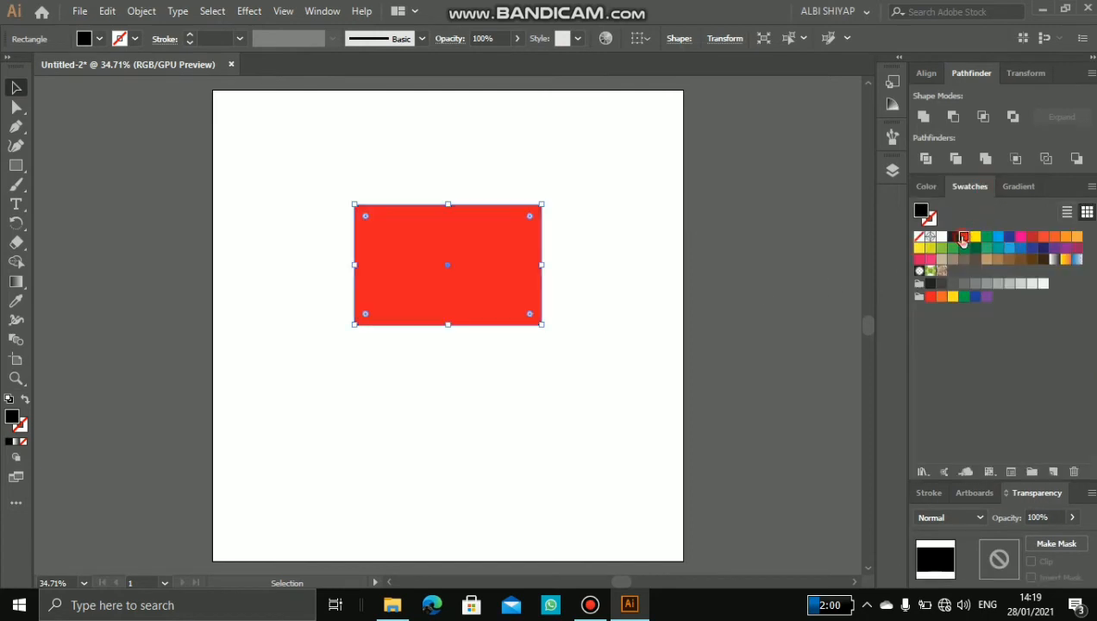
pyautogui.click(593, 274)
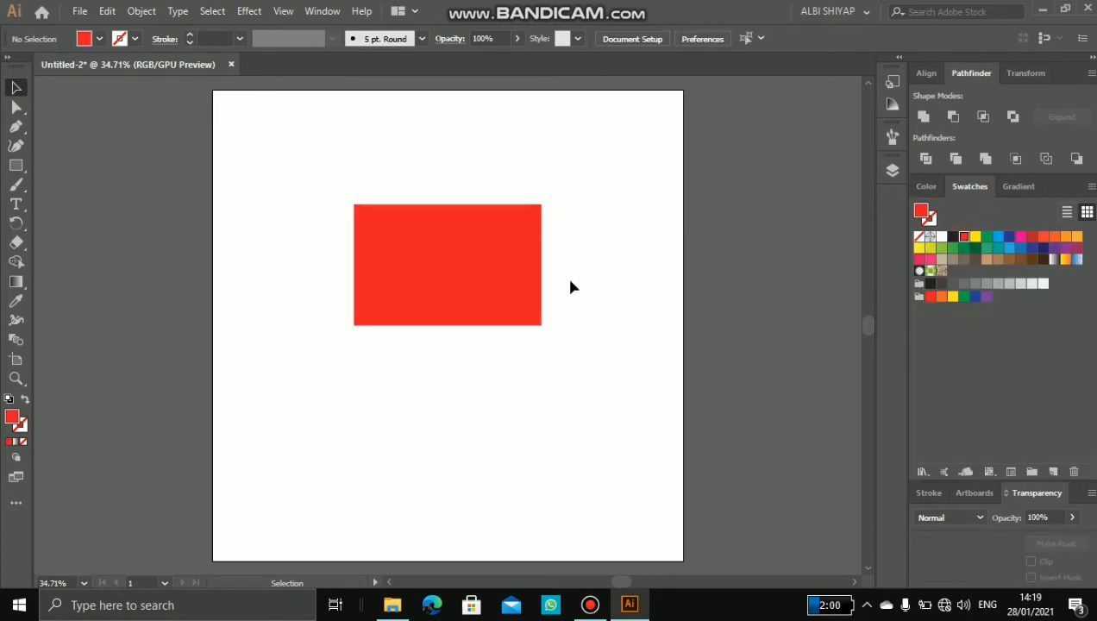
# Step: Give the rectangle a 14 pt stroke, trying yellow first and settling on dark magenta
pyautogui.click(463, 233)
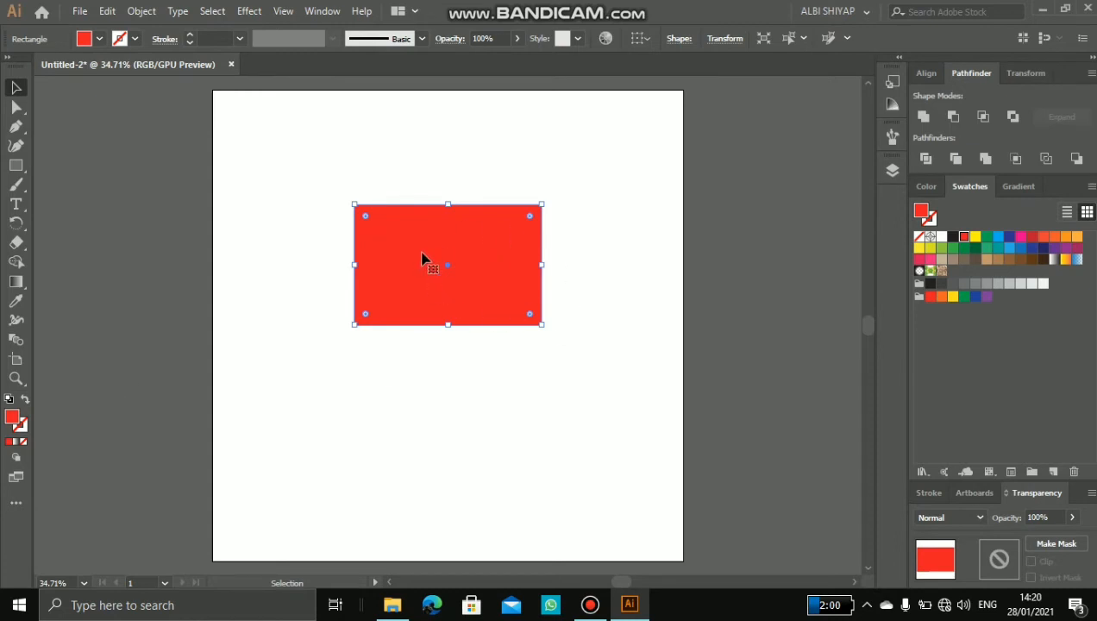
pyautogui.click(22, 424)
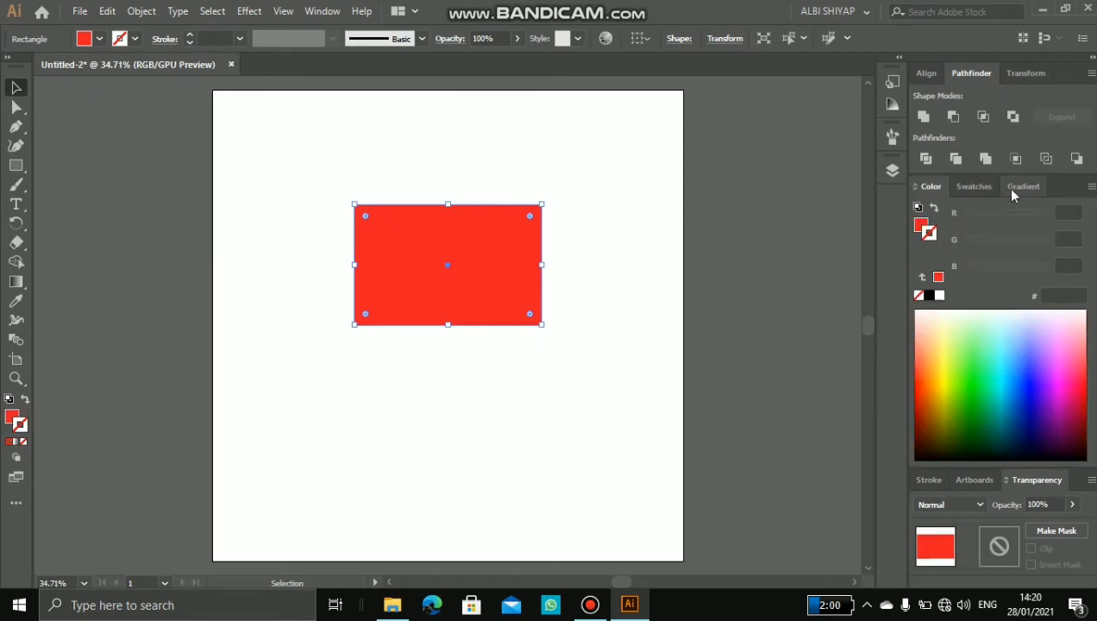
pyautogui.click(973, 186)
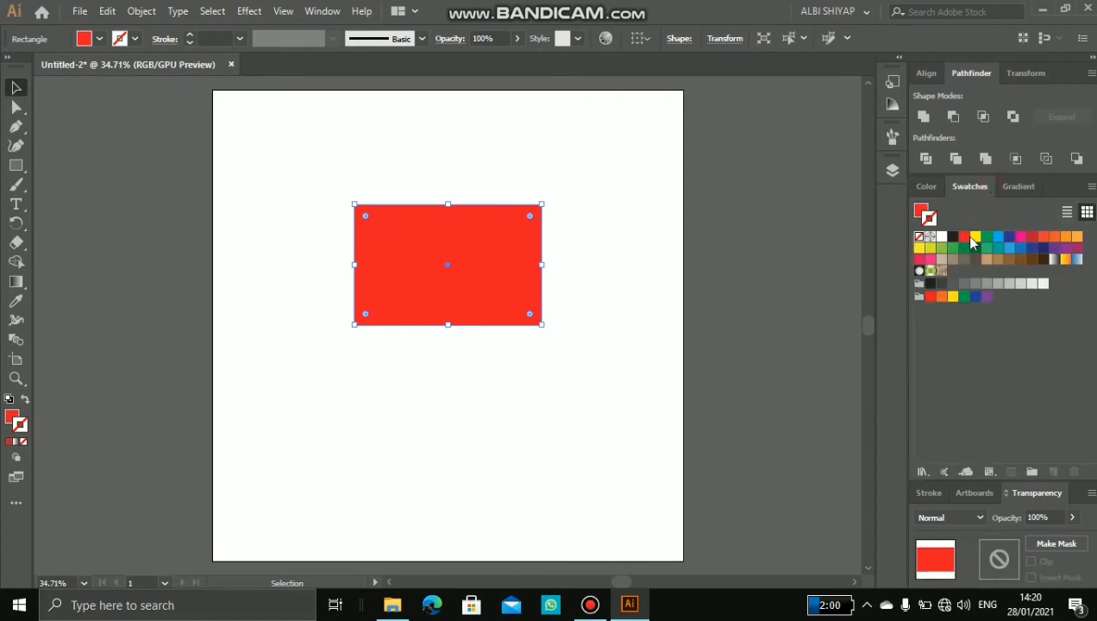
pyautogui.click(974, 239)
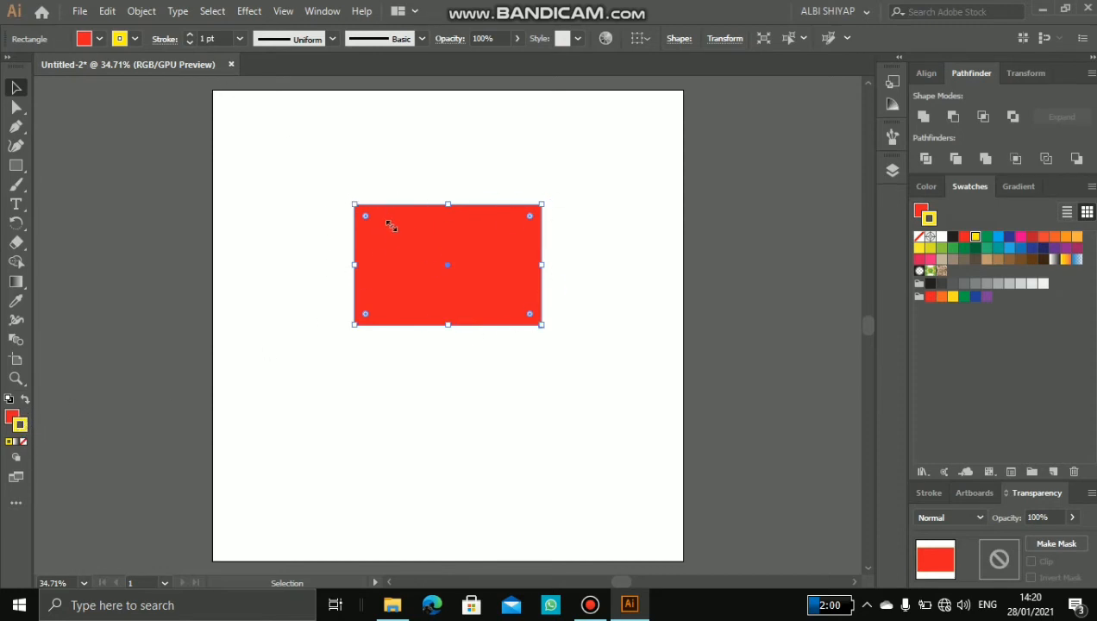
pyautogui.click(189, 36)
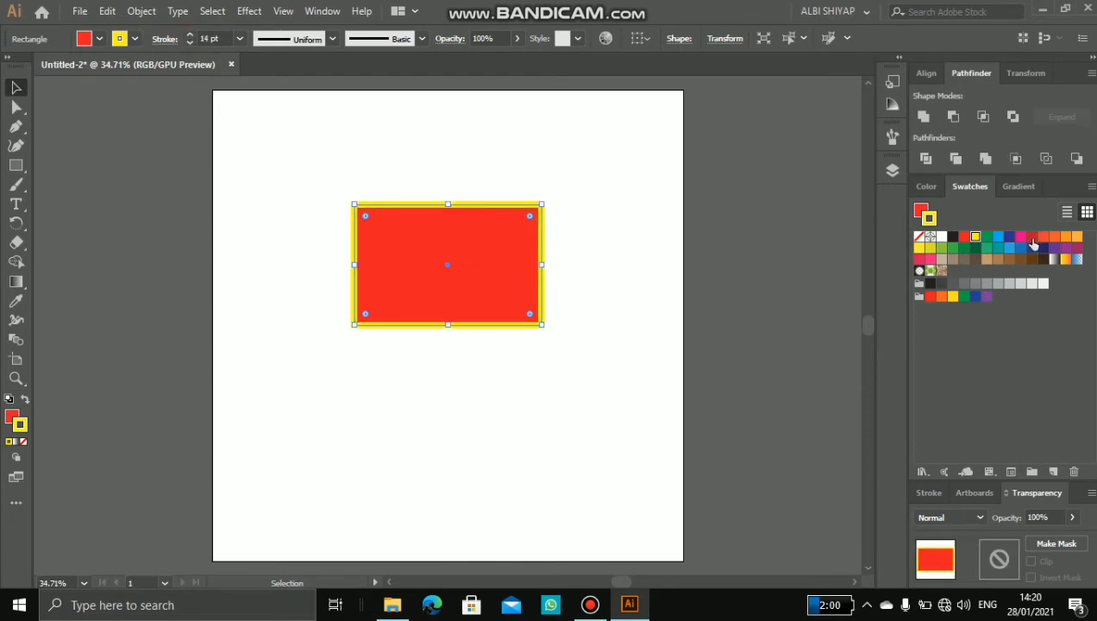
pyautogui.click(1078, 248)
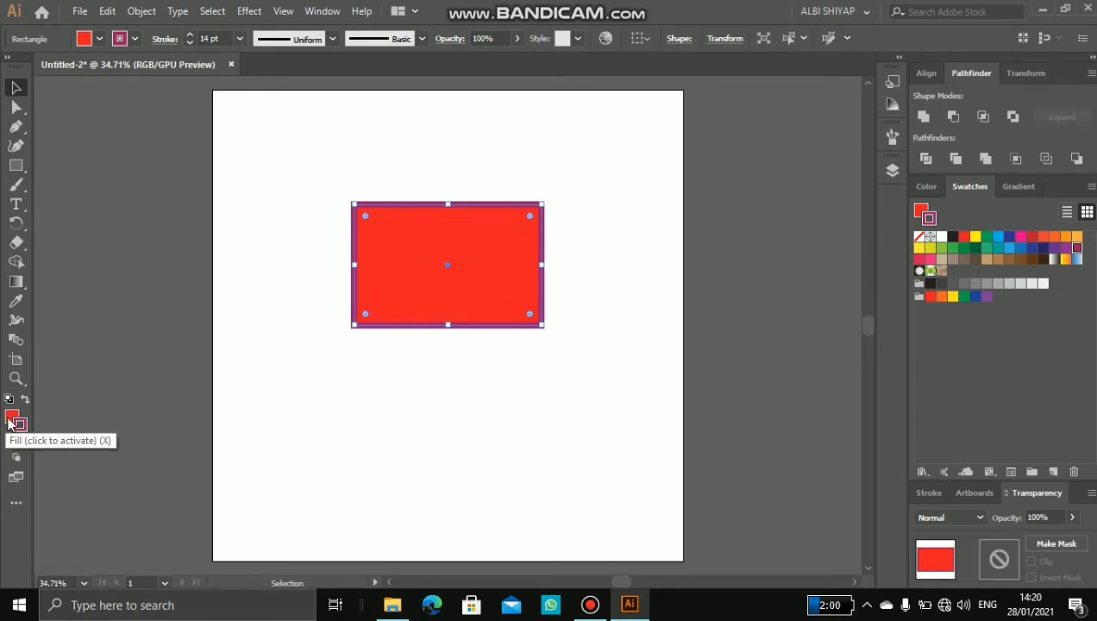
# Step: Make the fill active and recolour the rectangle's interior with the bright pink swatch
pyautogui.click(10, 420)
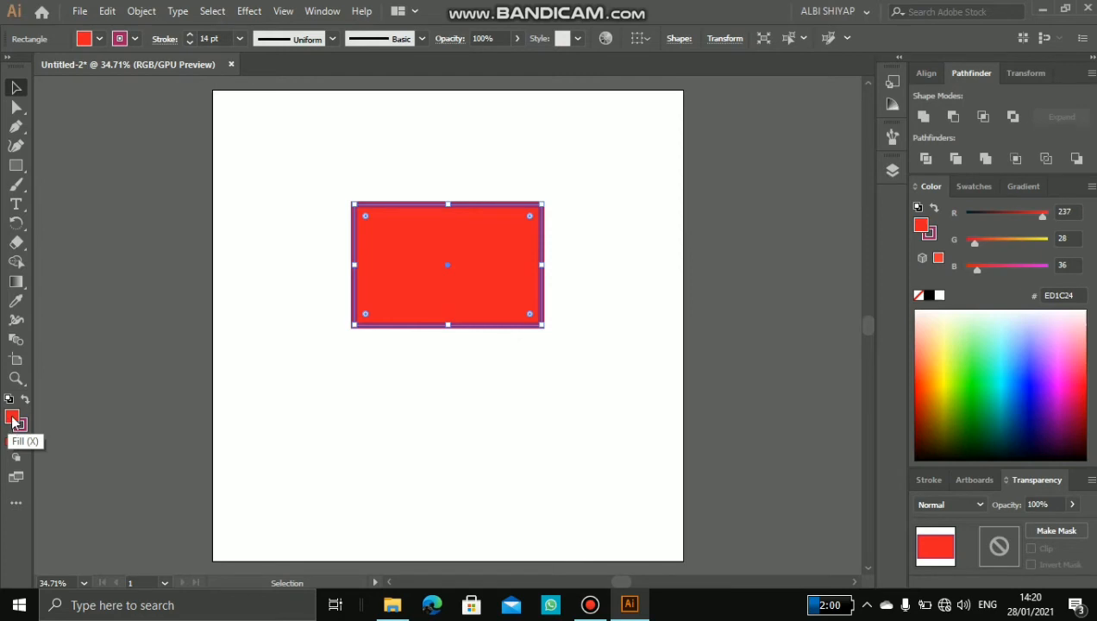
pyautogui.click(26, 423)
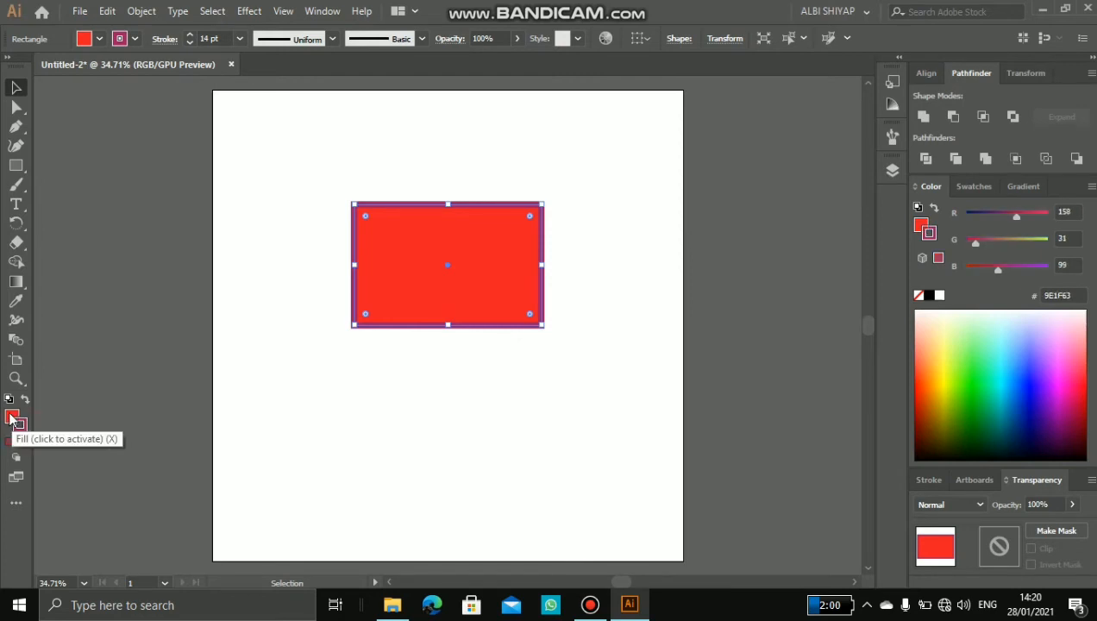
pyautogui.click(11, 418)
pyautogui.click(974, 186)
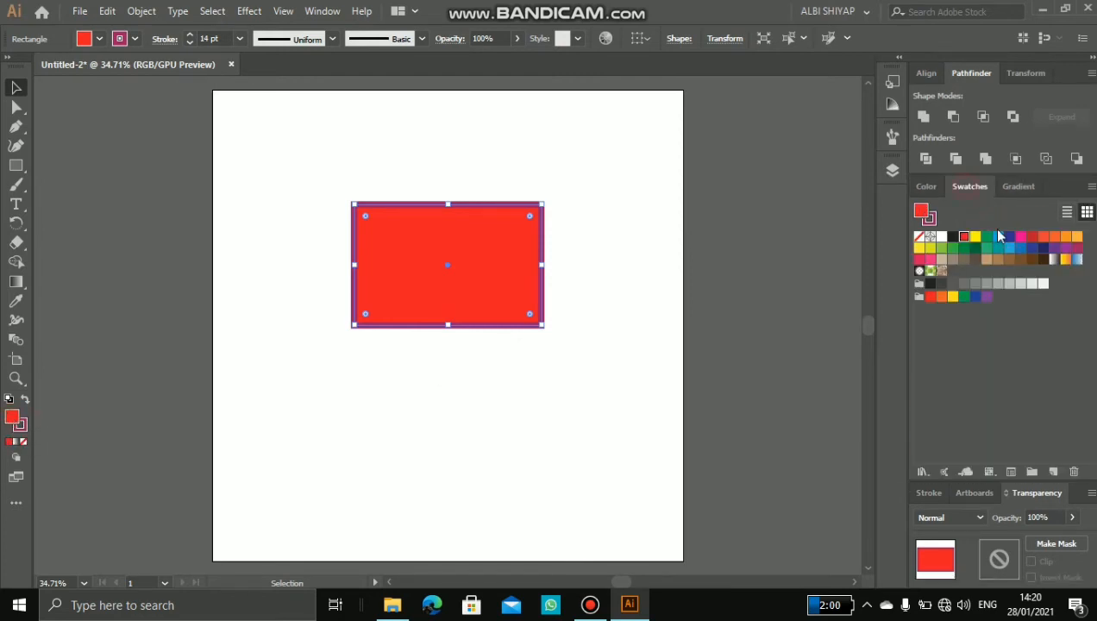
pyautogui.click(1021, 237)
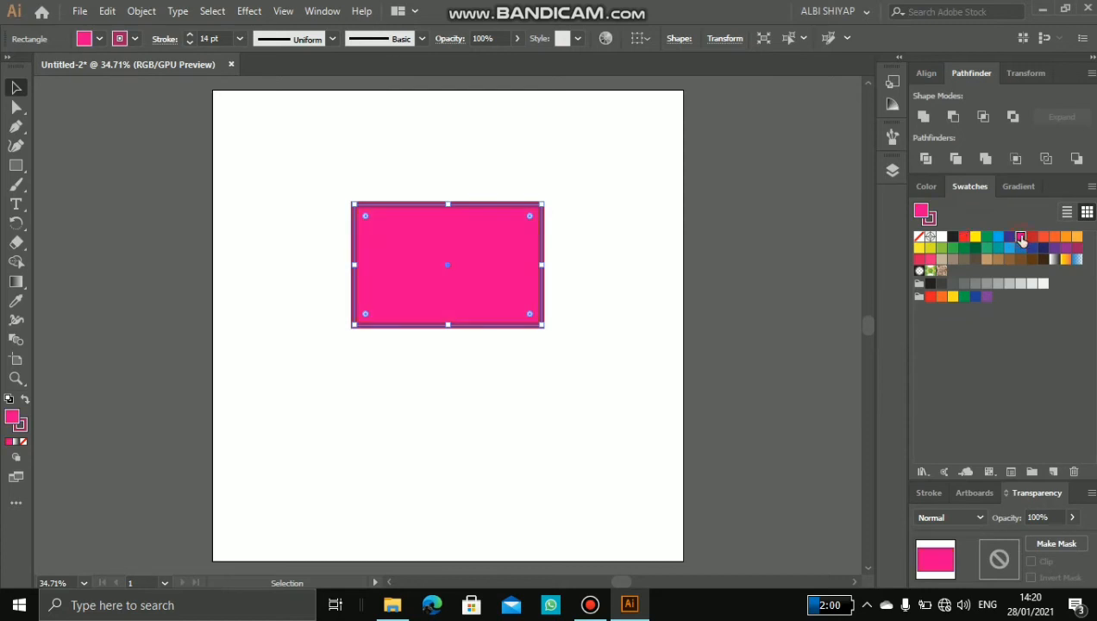
pyautogui.click(627, 316)
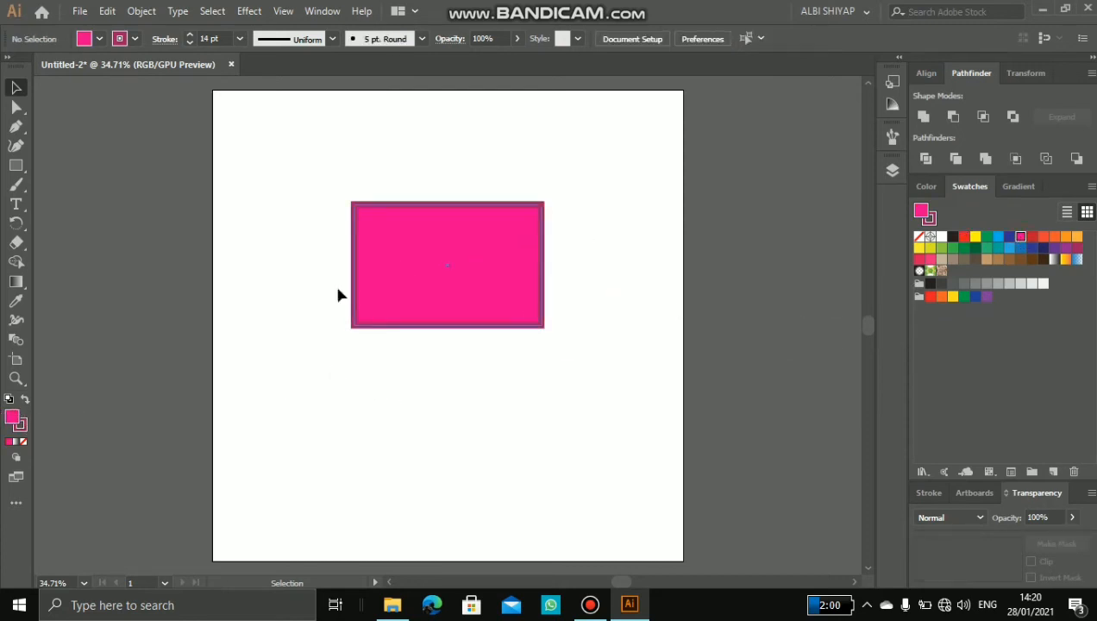
# Step: Examine the rectangle's fill values in the Color Picker, and compare the colour, swatch and gradient options without changing anything
pyautogui.click(382, 281)
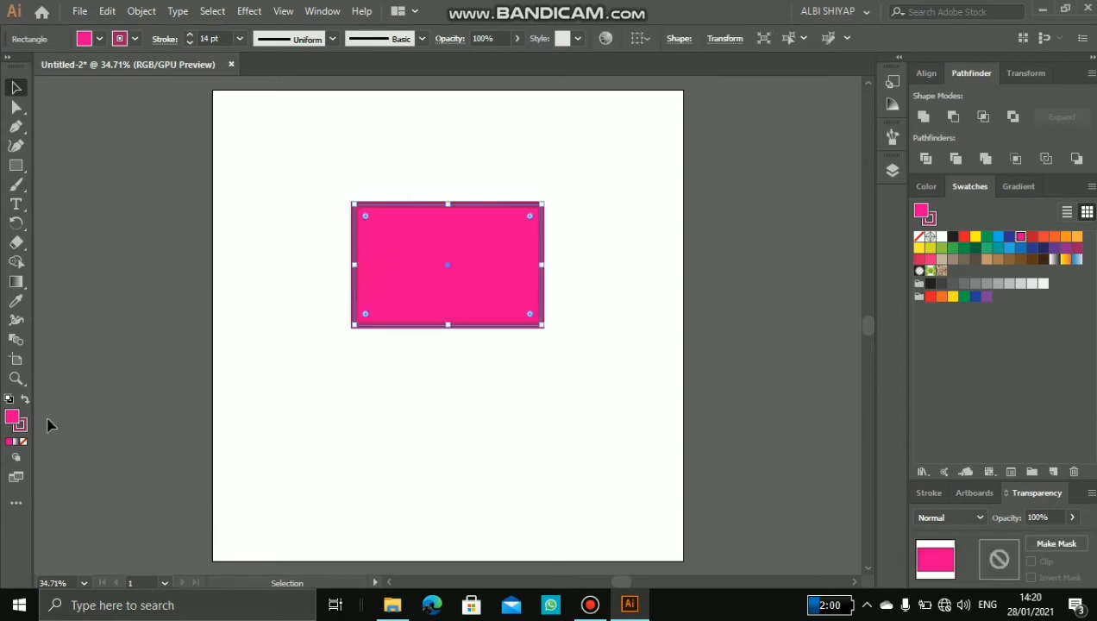
pyautogui.doubleClick(13, 418)
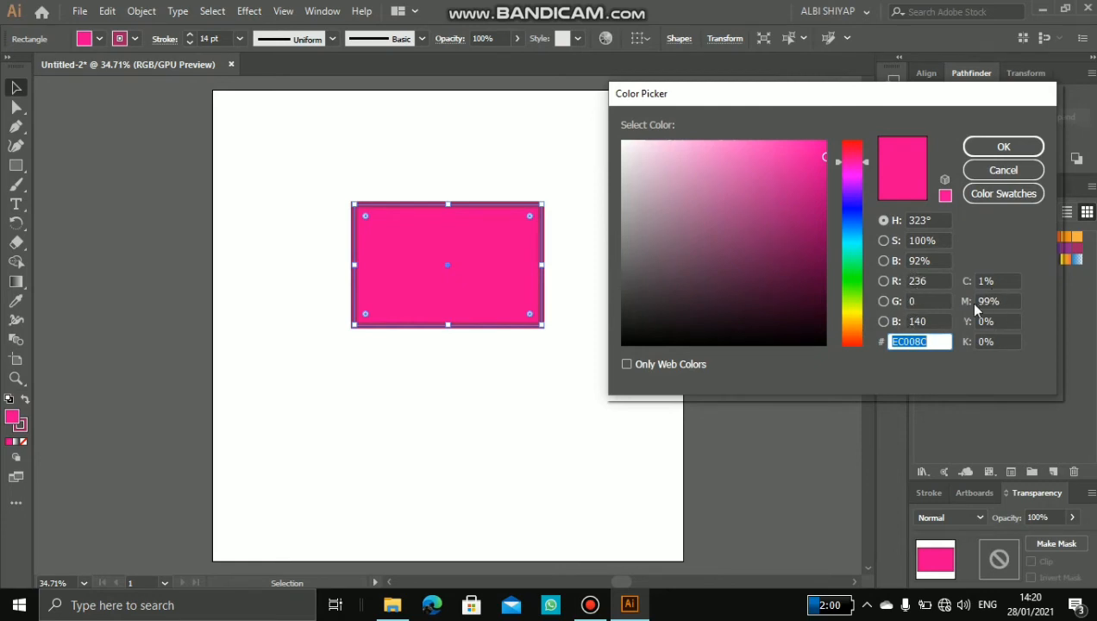
pyautogui.click(917, 302)
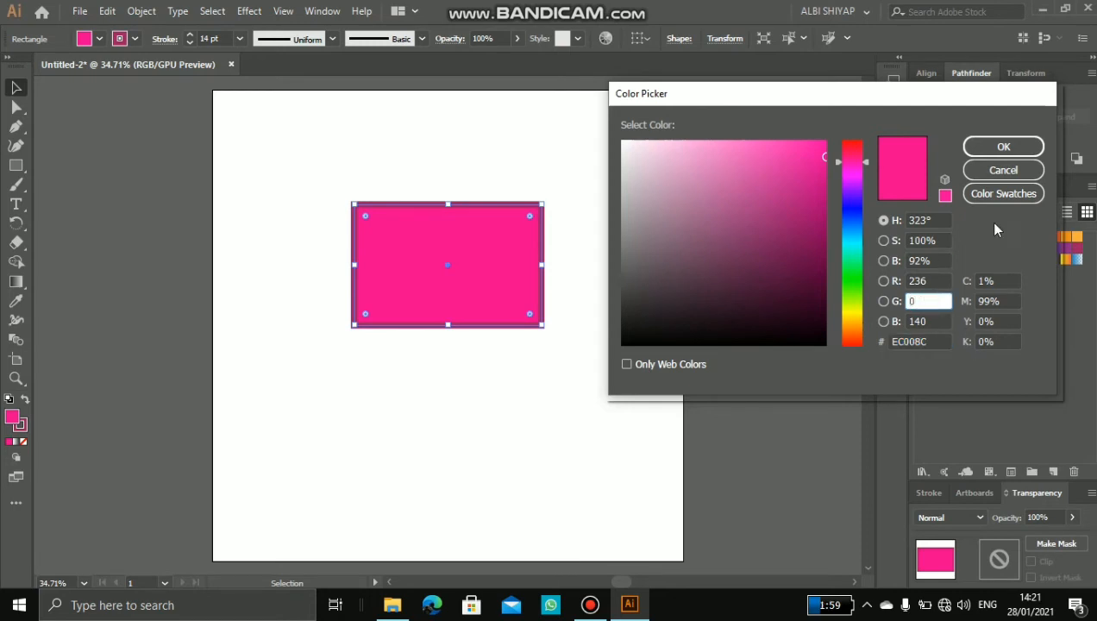
pyautogui.click(1001, 170)
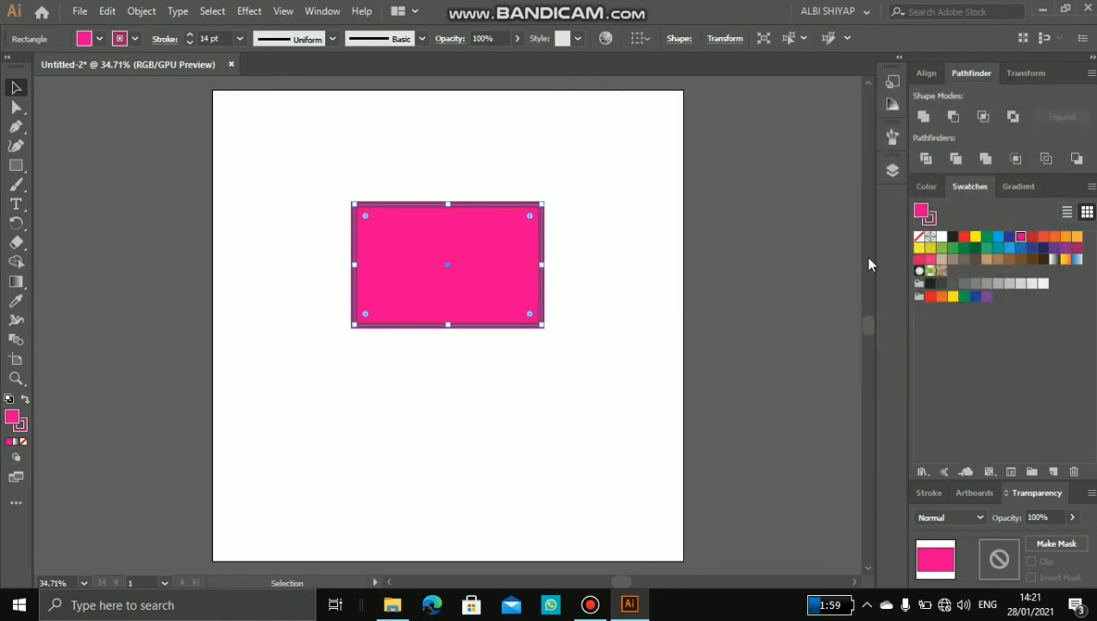
pyautogui.click(929, 187)
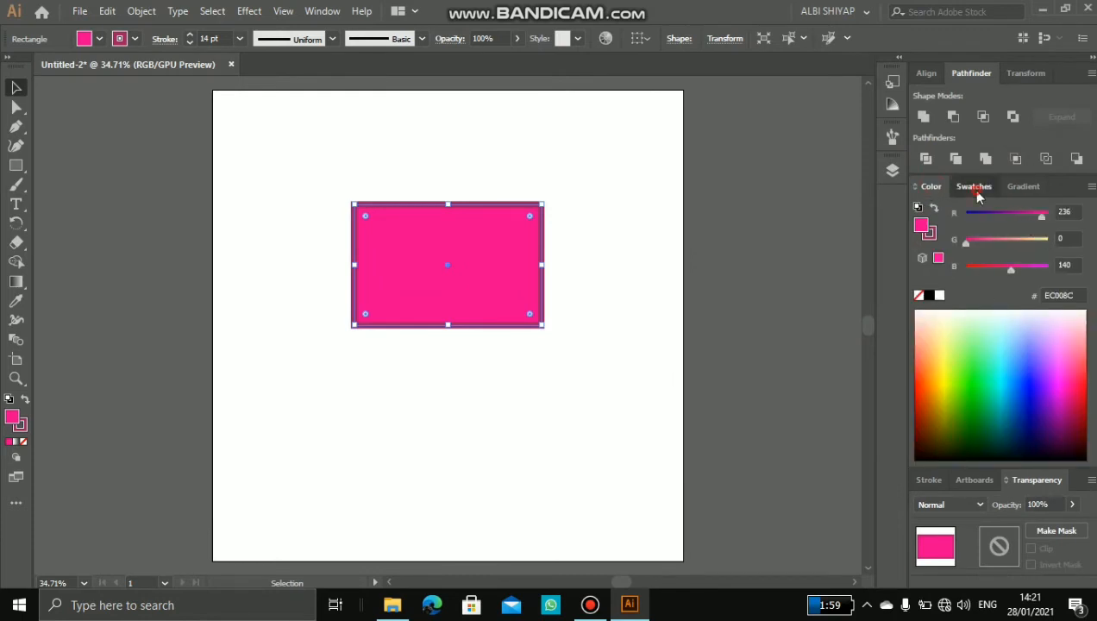
pyautogui.click(975, 187)
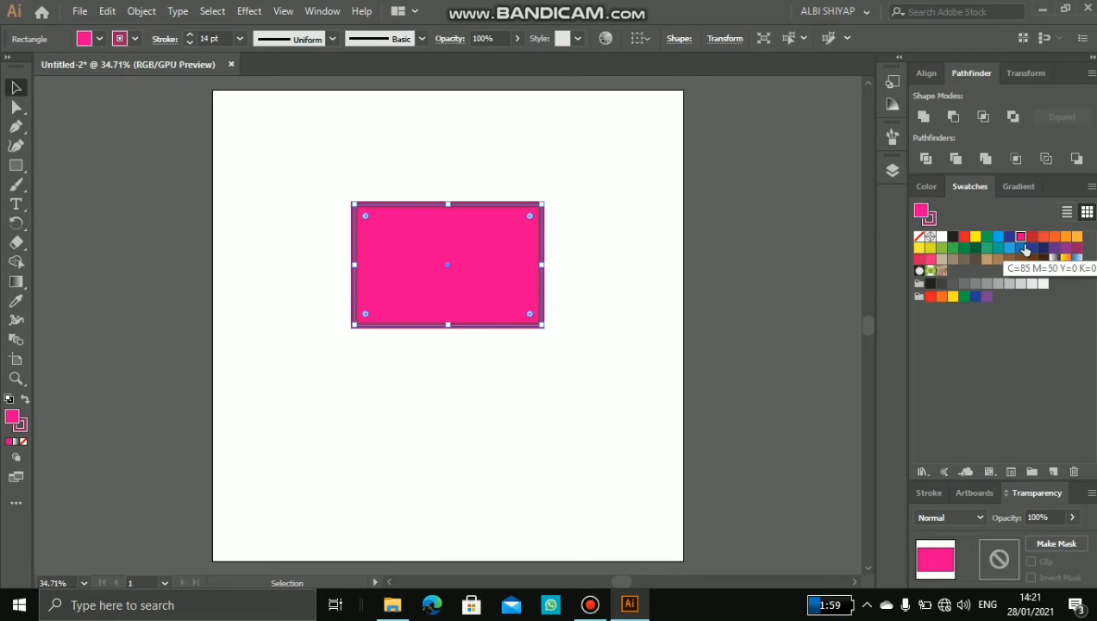
pyautogui.click(1020, 187)
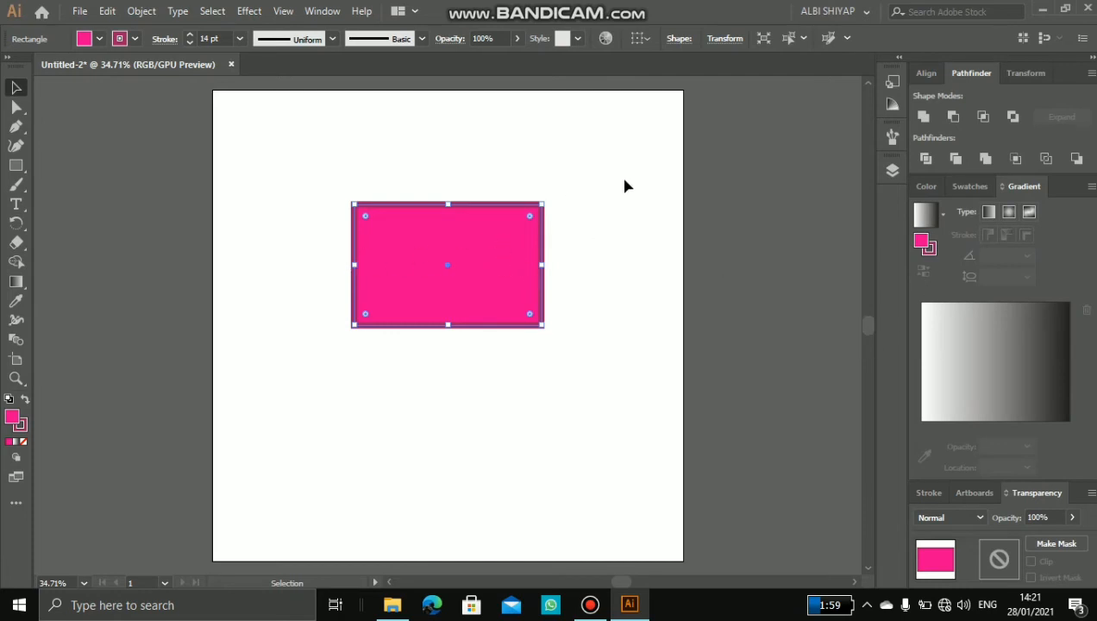
pyautogui.click(961, 187)
pyautogui.click(932, 189)
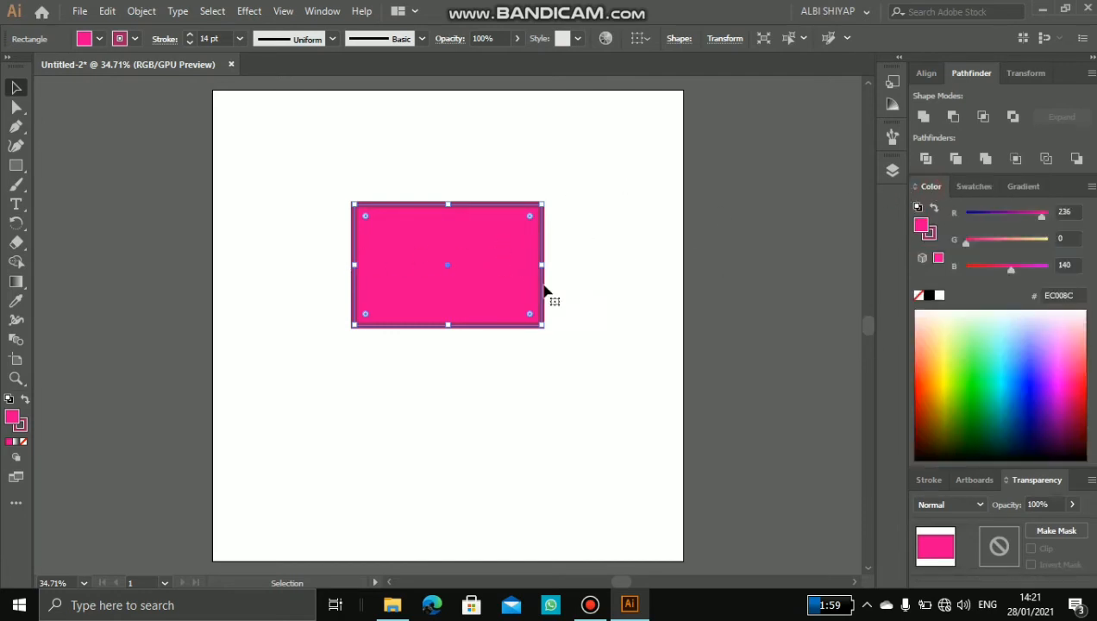
# Step: Delete the pink rectangle from the artboard
pyautogui.moveTo(292, 151); pyautogui.dragTo(604, 402)
pyautogui.press('Delete')
pyautogui.click(542, 296)
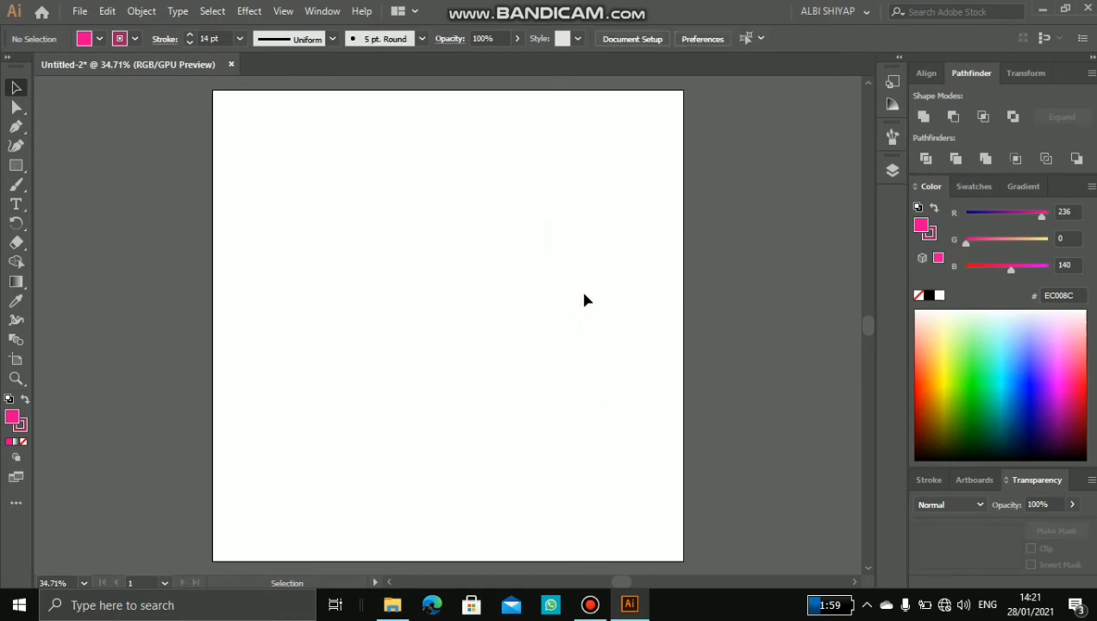
# Step: Show the layer list and draw a nearly square pink rectangle in the artboard's upper left and a same-coloured circle to its lower right
pyautogui.click(889, 175)
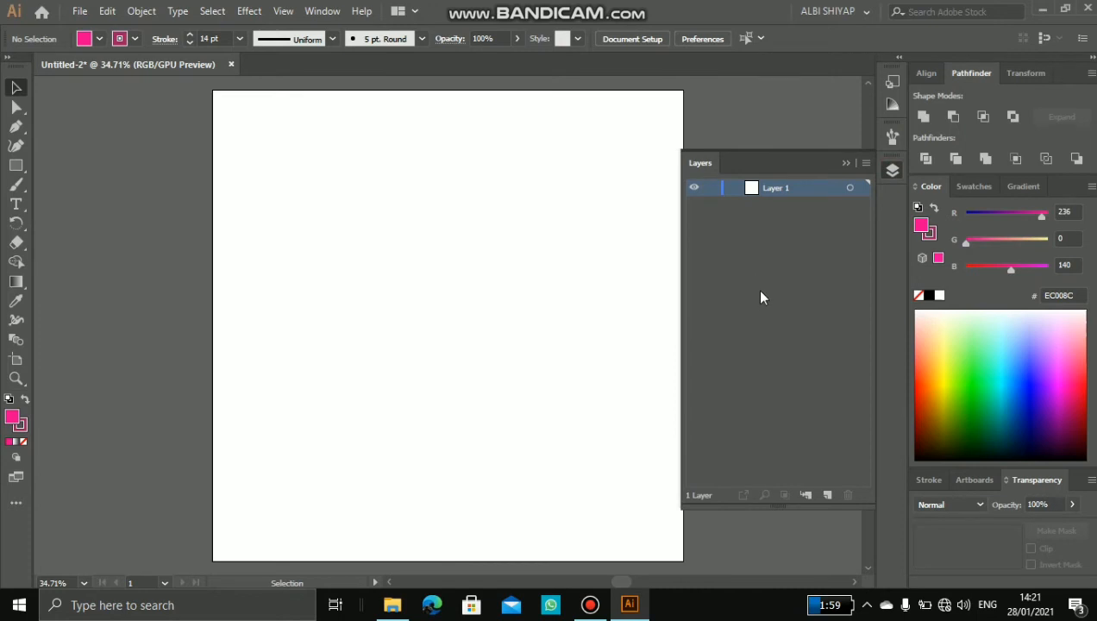
pyautogui.click(752, 251)
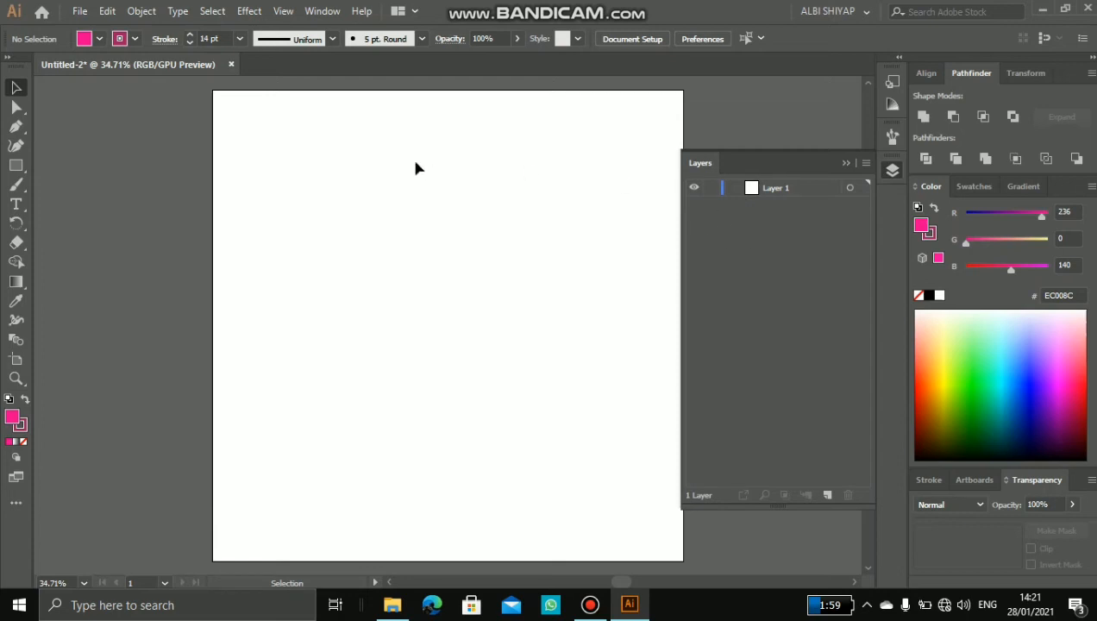
pyautogui.click(15, 165)
pyautogui.moveTo(272, 170); pyautogui.dragTo(415, 299)
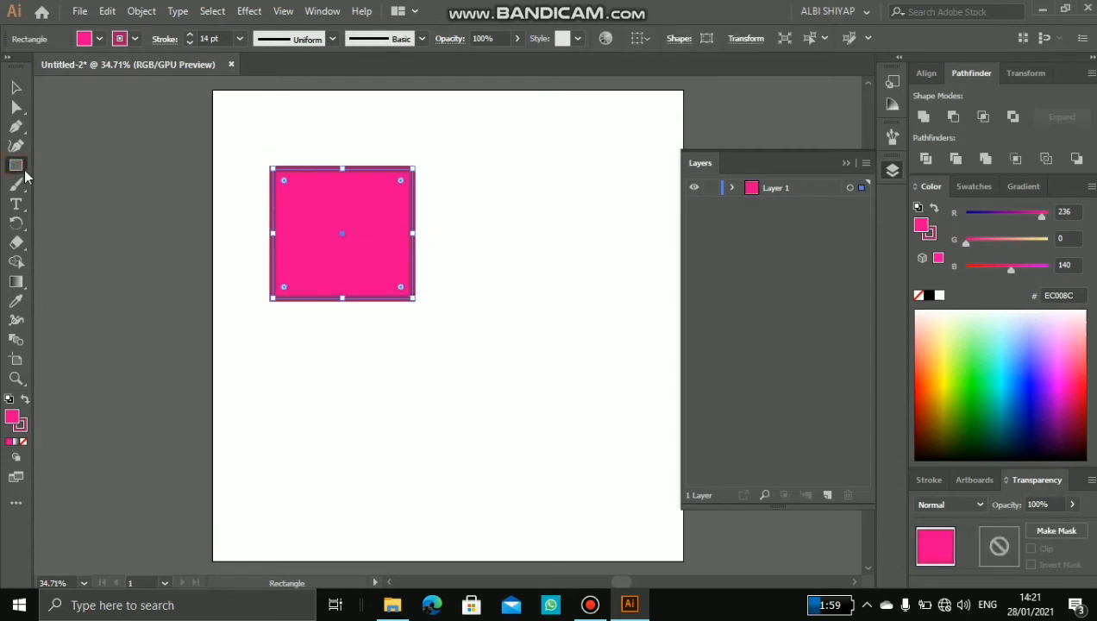
pyautogui.moveTo(16, 165); pyautogui.dragTo(77, 189)
pyautogui.moveTo(483, 273); pyautogui.dragTo(626, 411)
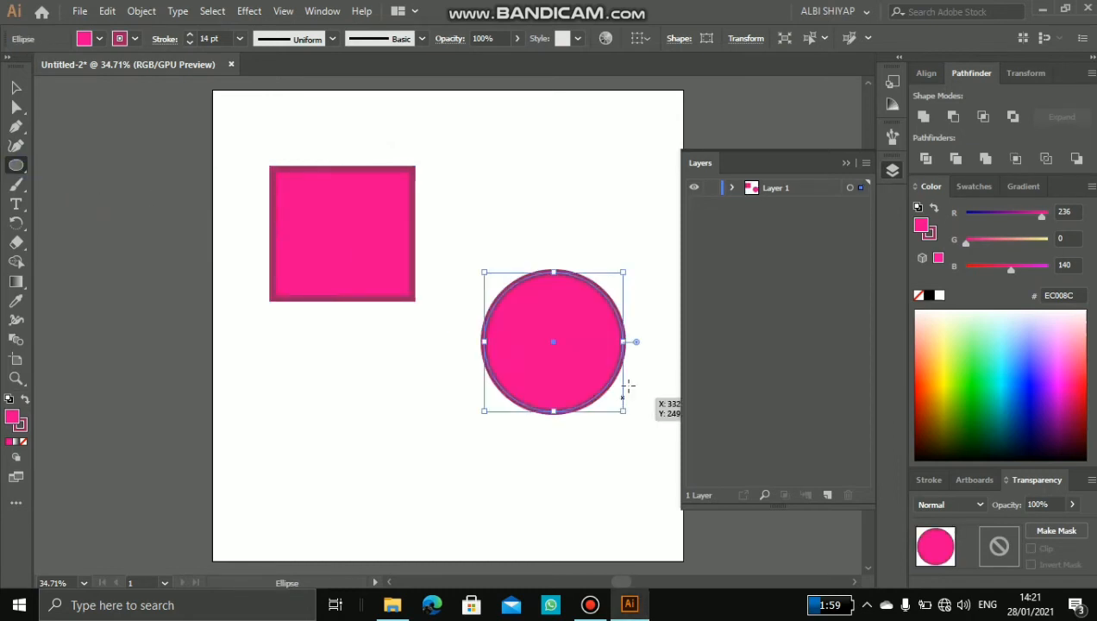
# Step: Fill the circle with light orange, colour its stroke black, and deselect it
pyautogui.click(970, 187)
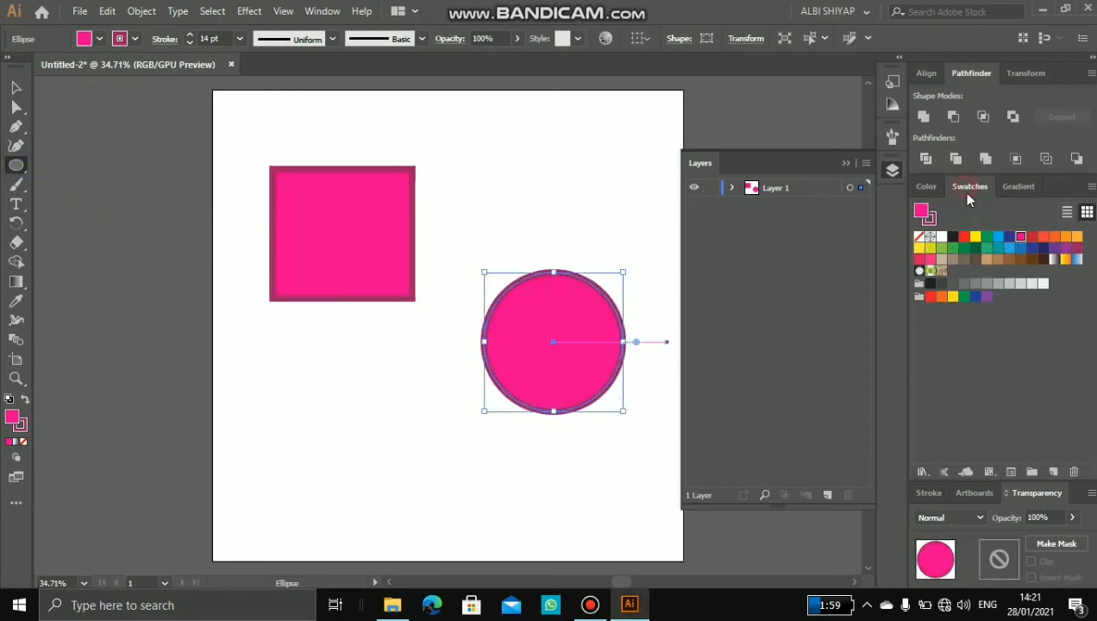
pyautogui.click(1076, 237)
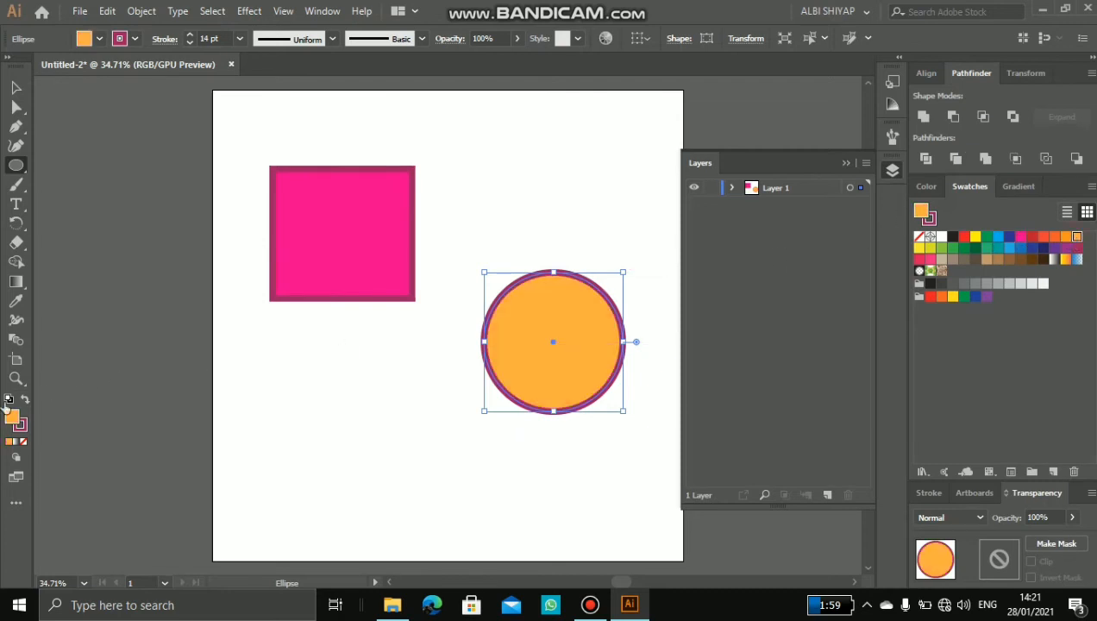
pyautogui.click(24, 431)
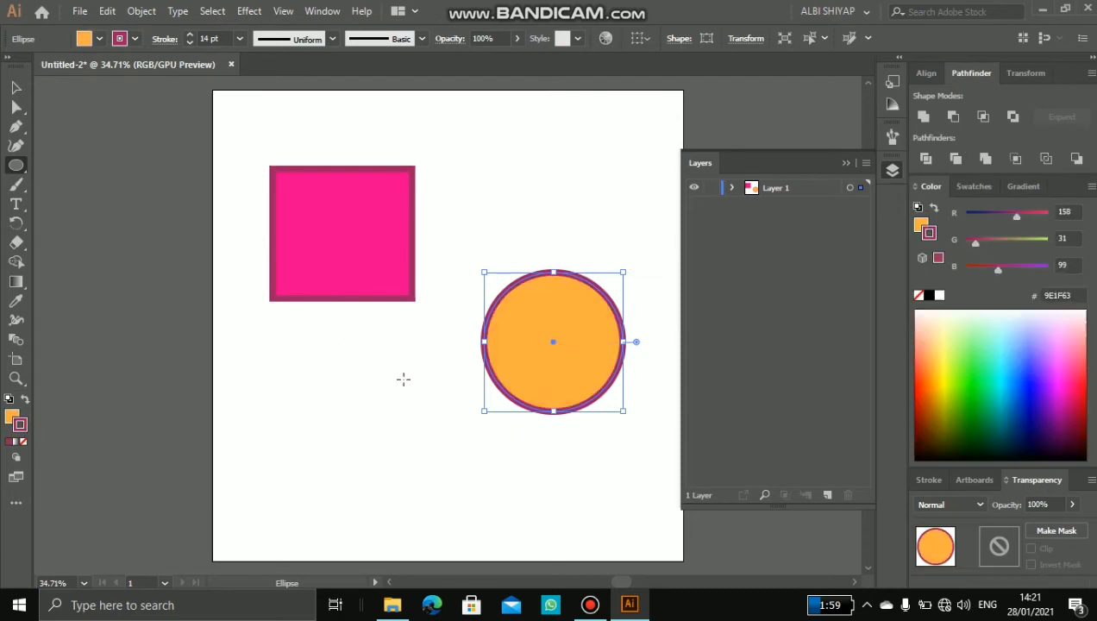
pyautogui.click(974, 187)
pyautogui.click(952, 236)
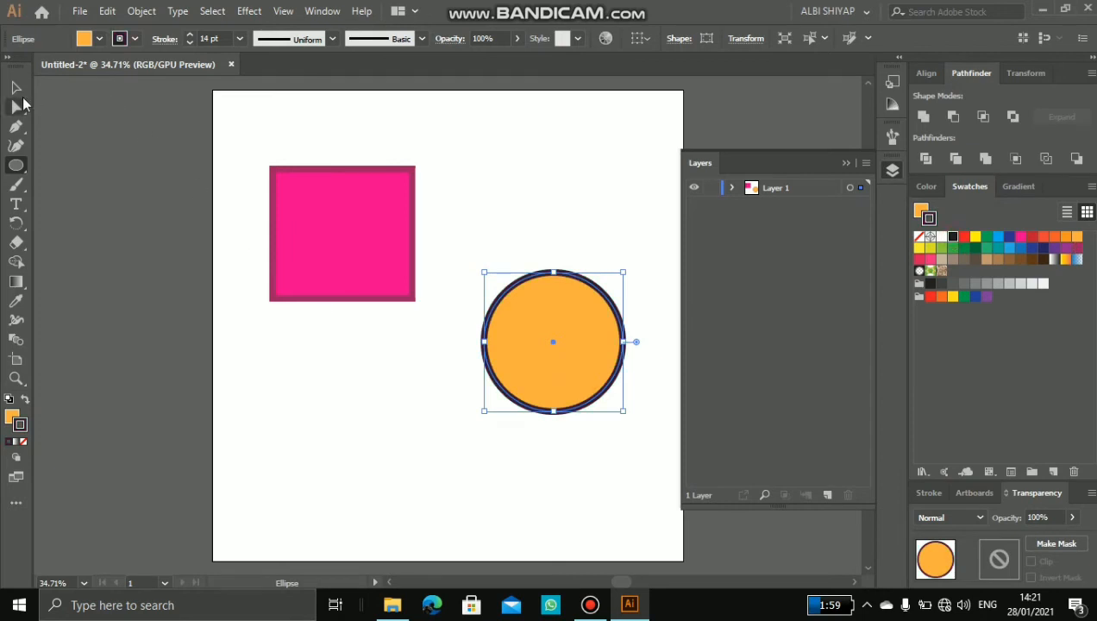
pyautogui.click(15, 87)
pyautogui.click(292, 371)
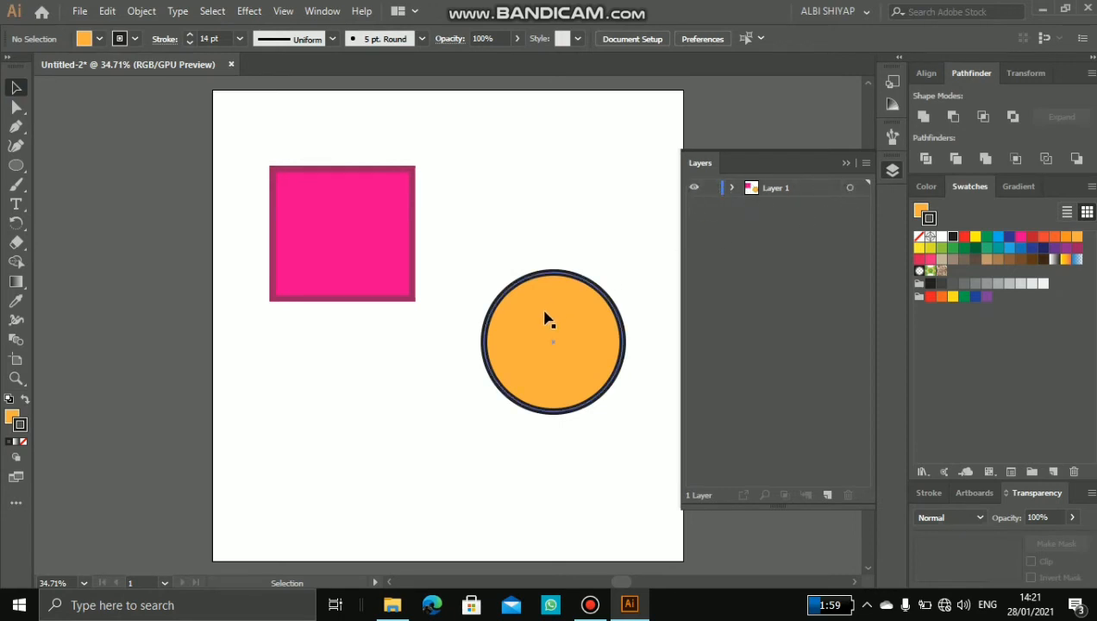
# Step: Expand the contents of Layer 1 and move the circle so it overlaps the lower right part of the pink rectangle
pyautogui.moveTo(558, 307); pyautogui.dragTo(502, 251)
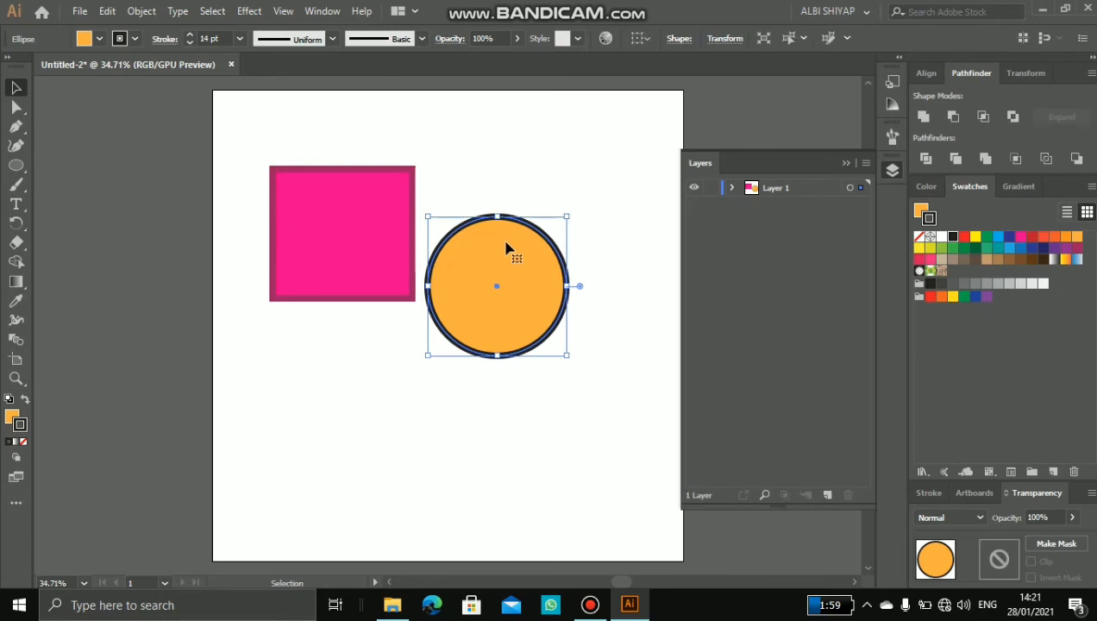
pyautogui.click(732, 188)
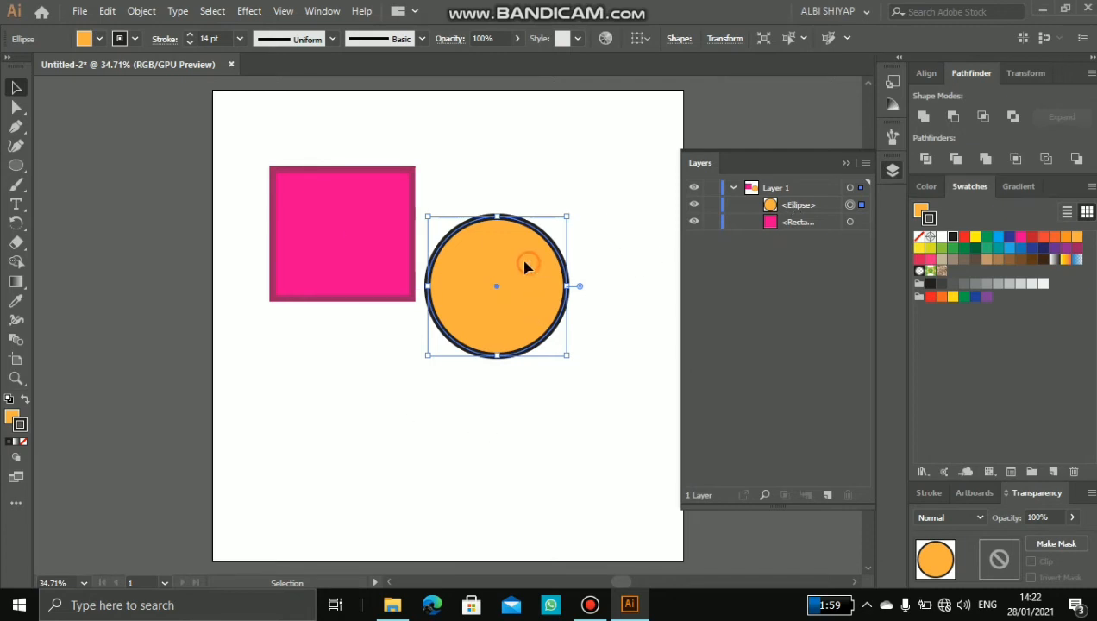
pyautogui.moveTo(526, 264); pyautogui.dragTo(458, 243)
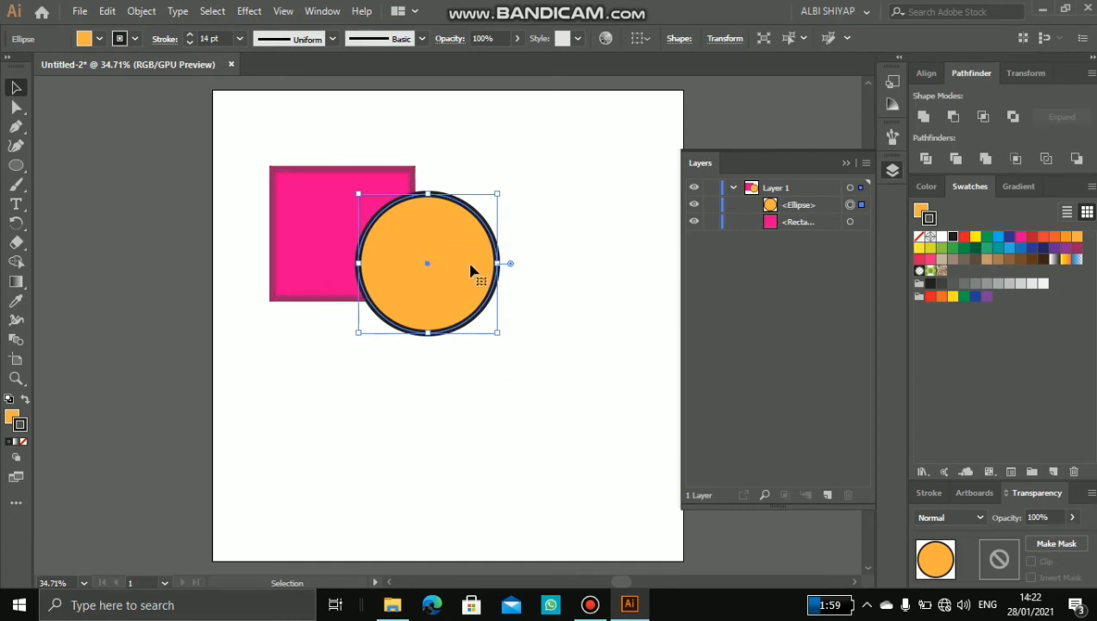
# Step: Move the orange circle slightly up and left so it overlaps more of the pink rectangle, and deselect it
pyautogui.click(796, 230)
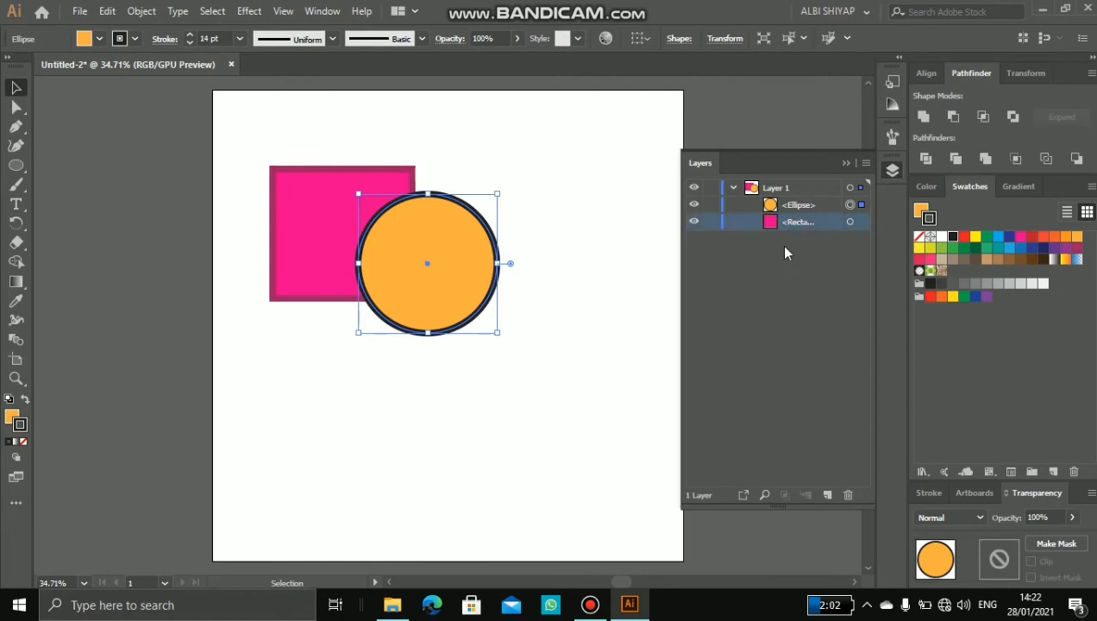
pyautogui.moveTo(453, 231); pyautogui.dragTo(431, 201)
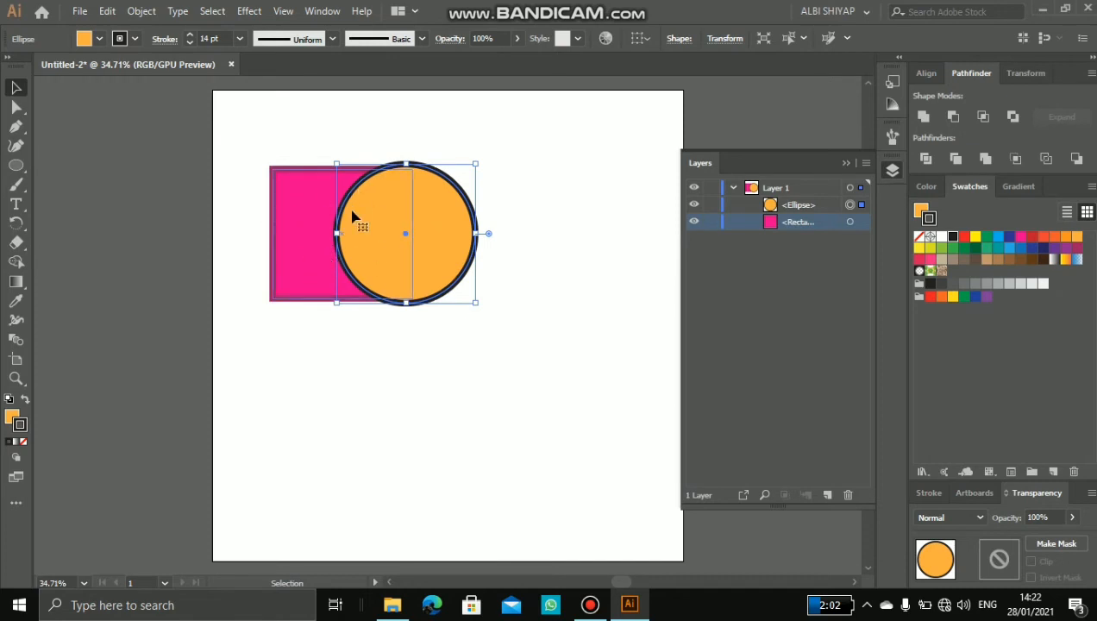
pyautogui.moveTo(432, 193); pyautogui.dragTo(452, 215)
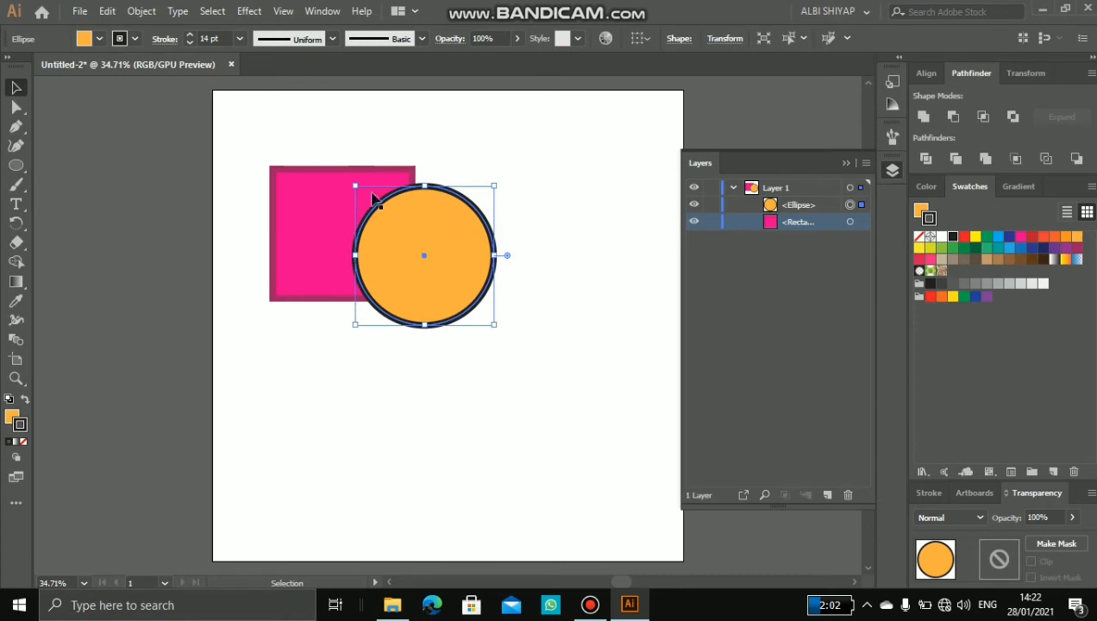
pyautogui.click(738, 269)
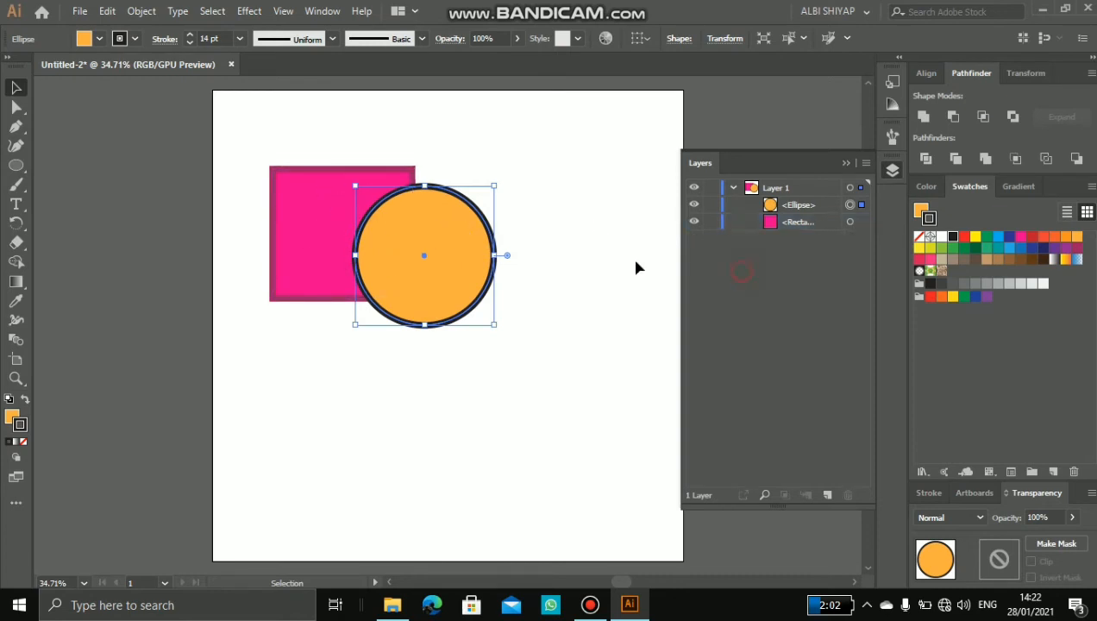
pyautogui.click(586, 254)
# Step: Move the ellipse beneath the rectangle in the stacking order of Layer 1
pyautogui.click(799, 223)
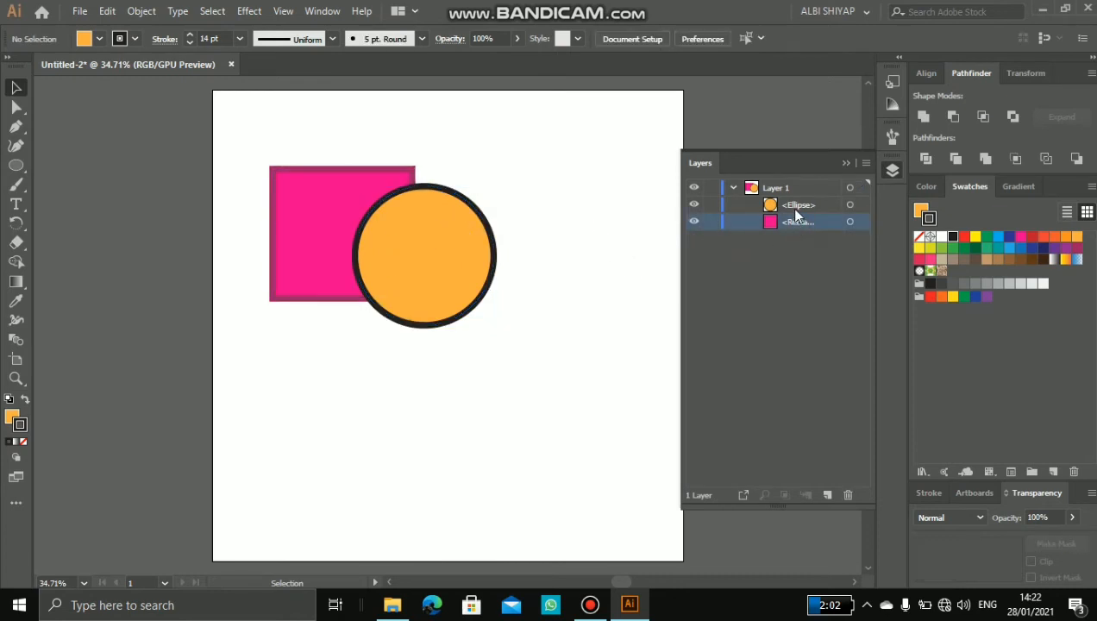
pyautogui.click(796, 207)
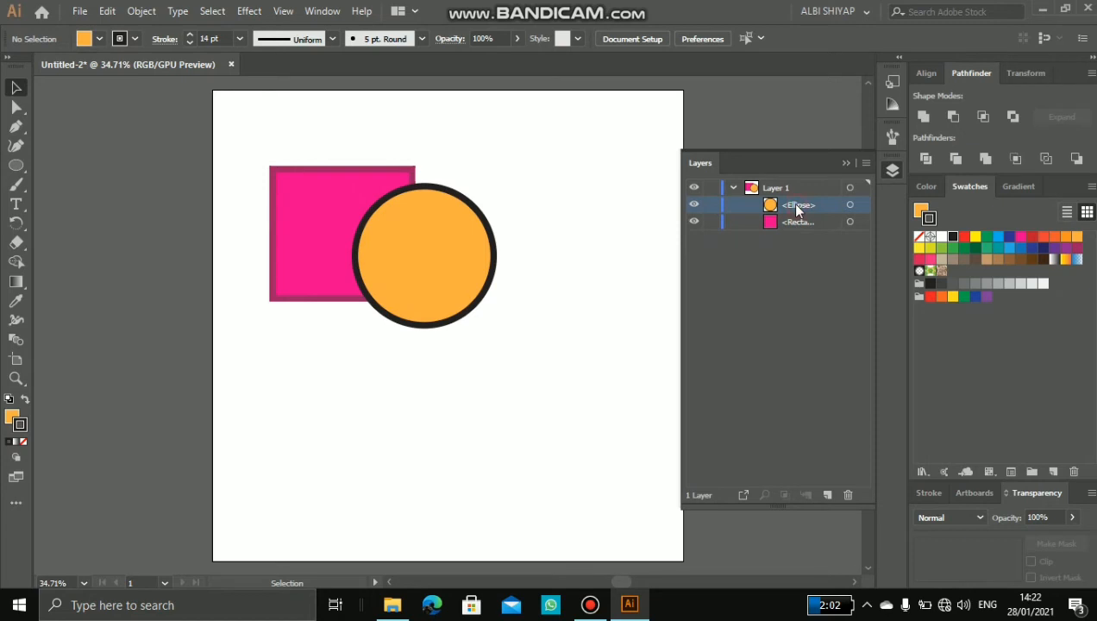
pyautogui.moveTo(796, 208); pyautogui.dragTo(795, 236)
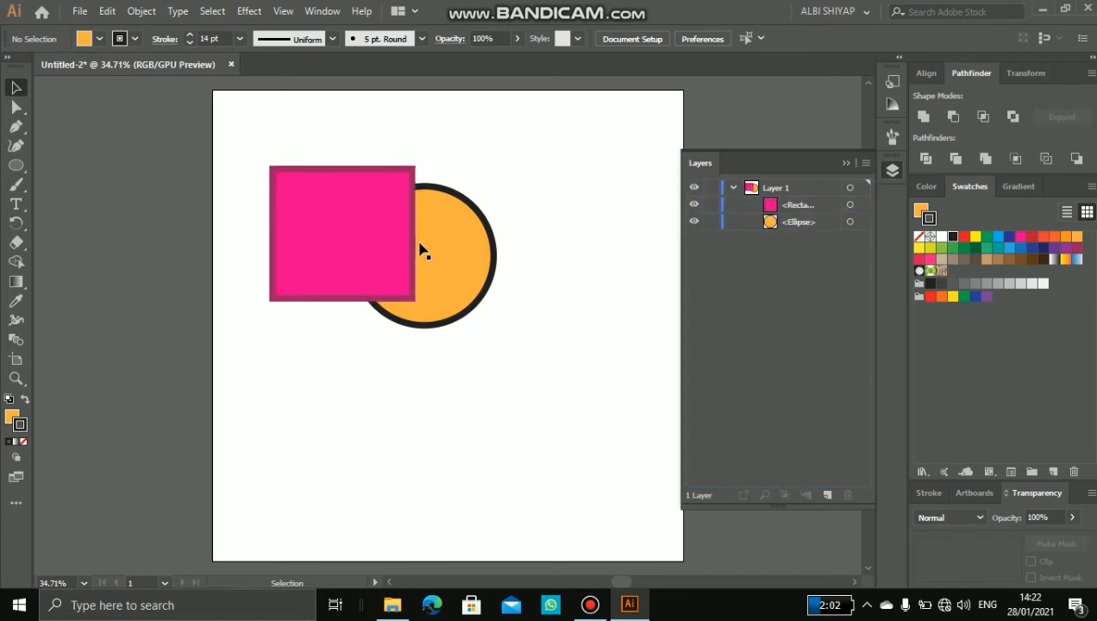
pyautogui.click(347, 216)
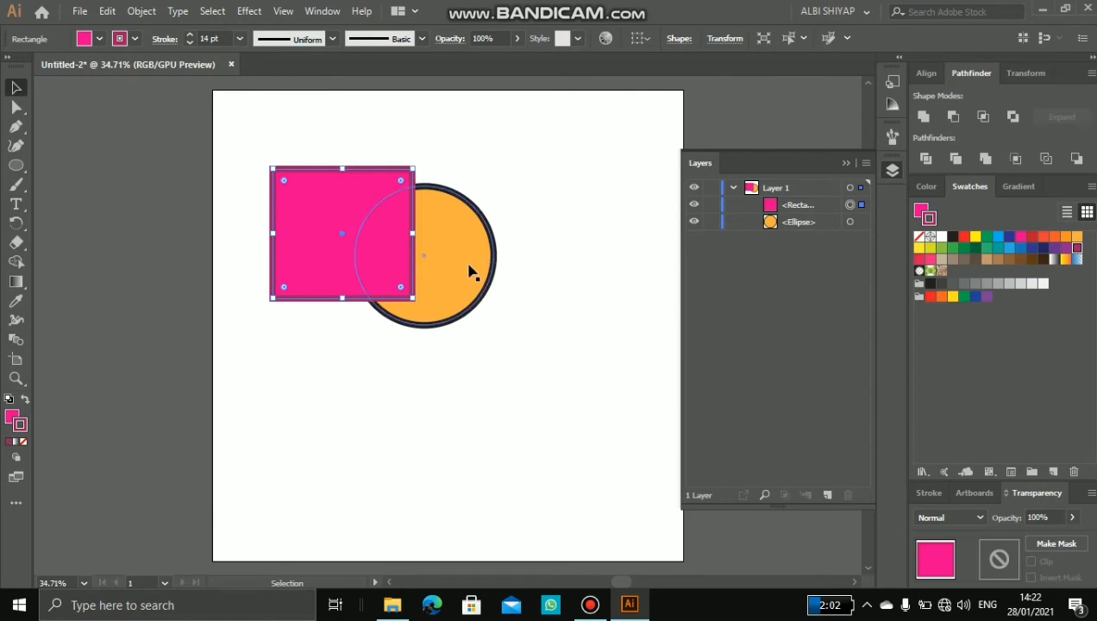
# Step: Return the ellipse to above the rectangle in Layer 1 and clear the selection
pyautogui.click(785, 225)
pyautogui.moveTo(785, 226); pyautogui.dragTo(781, 204)
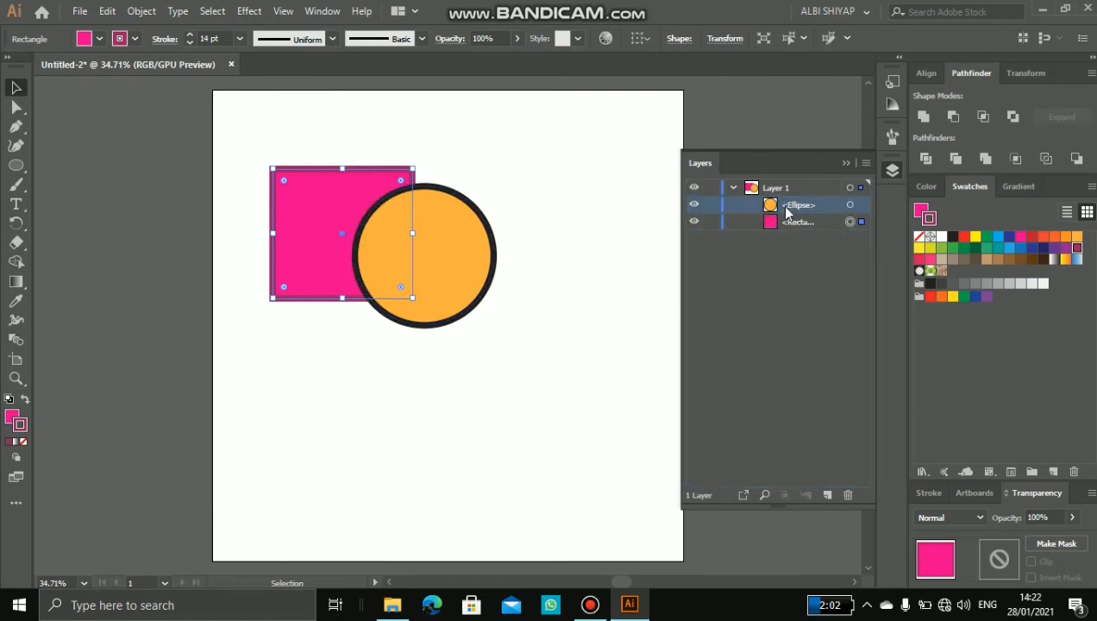
pyautogui.click(532, 242)
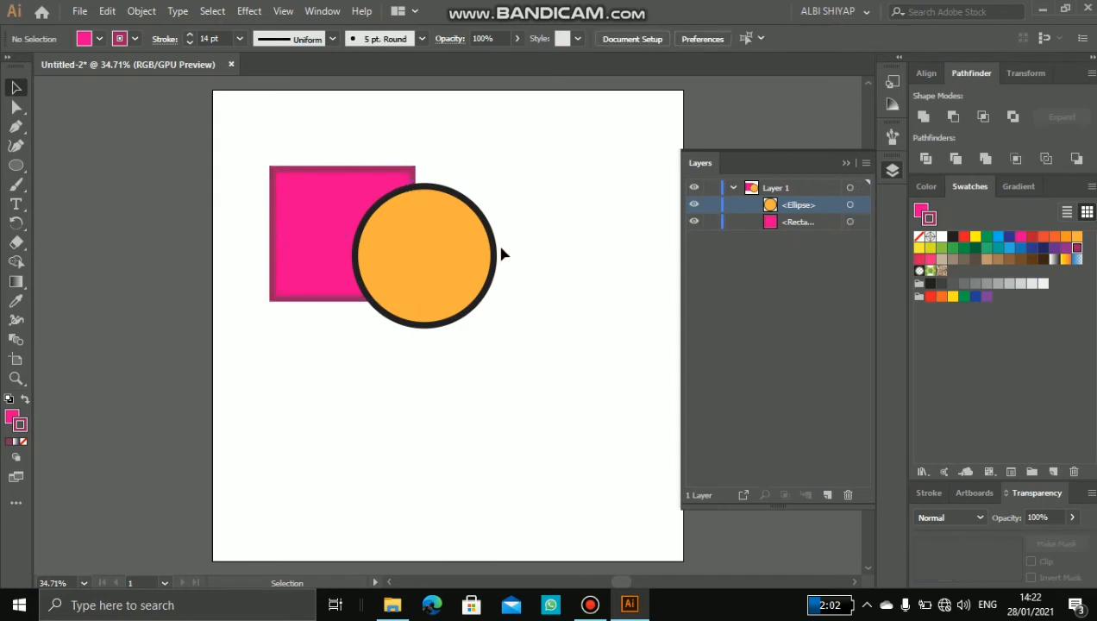
# Step: Collapse the contents of Layer 1 and leave nothing selected on the artboard
pyautogui.click(733, 189)
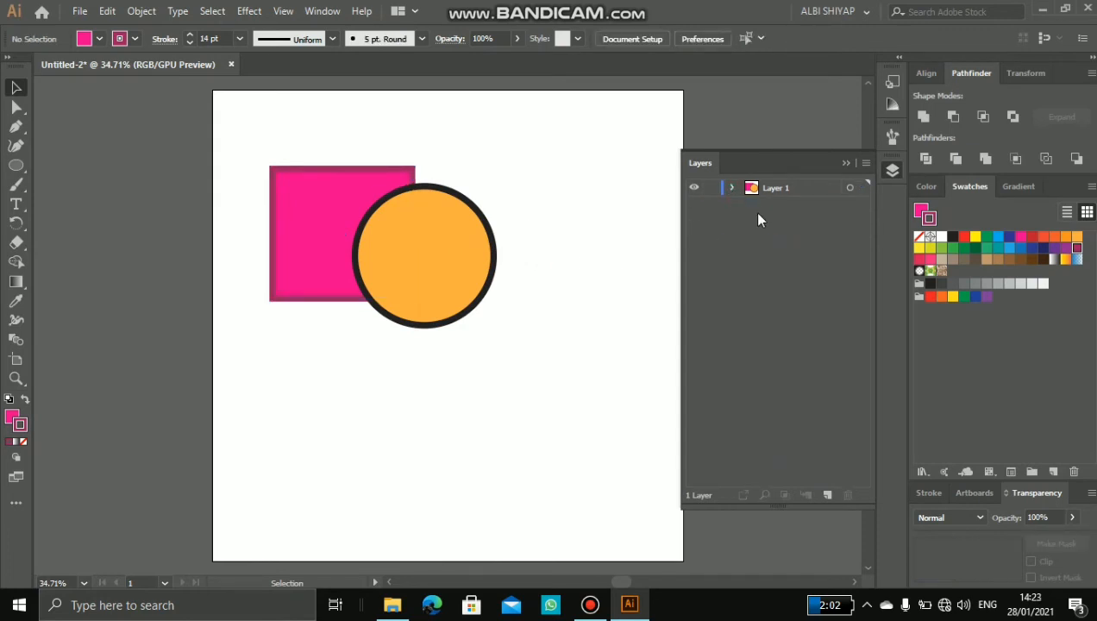
pyautogui.click(354, 243)
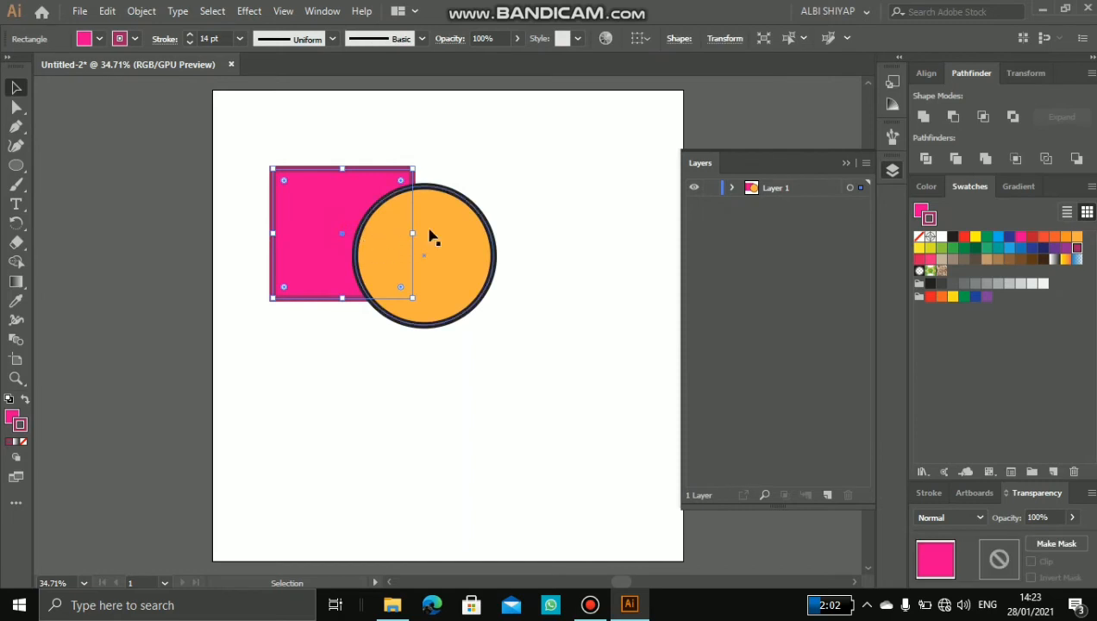
pyautogui.click(560, 213)
pyautogui.click(747, 216)
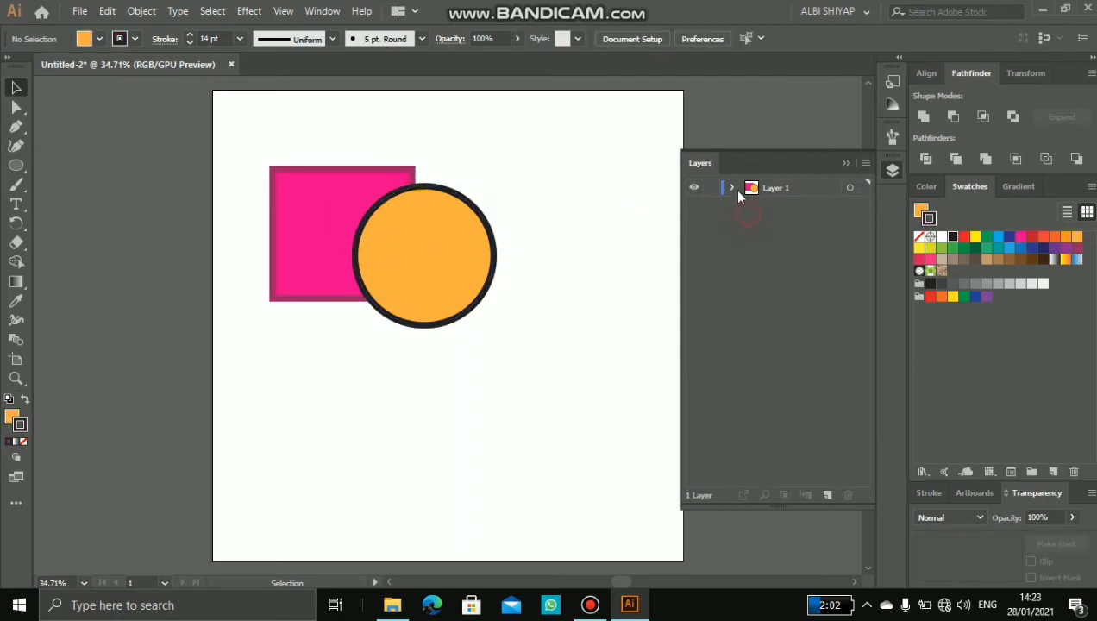
pyautogui.click(732, 188)
pyautogui.click(732, 188)
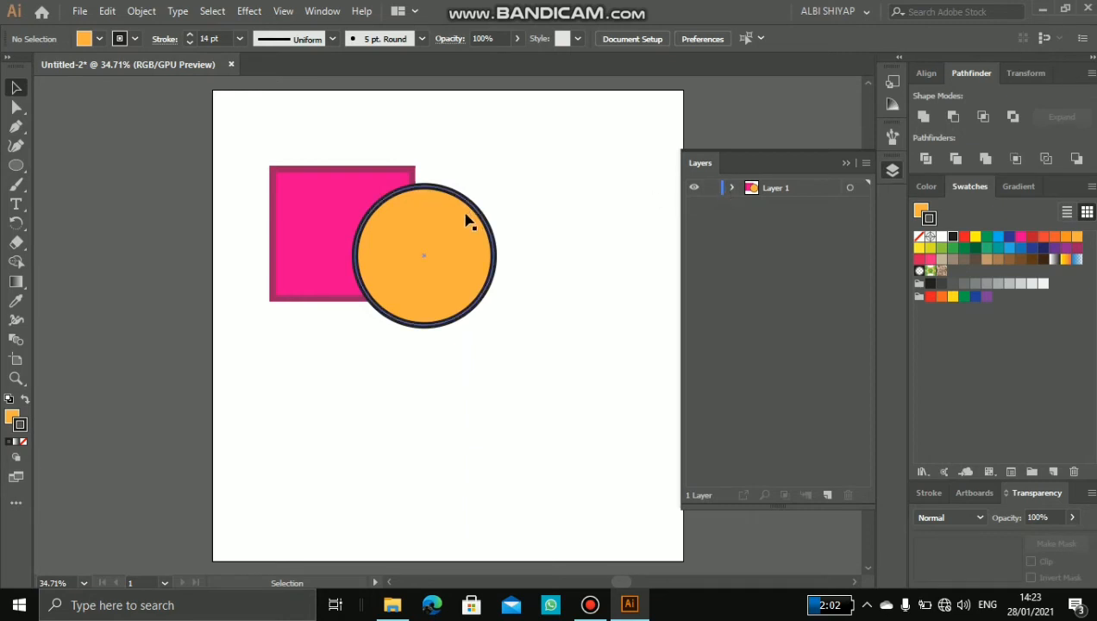
# Step: Rename Layer 1 as "shape"
pyautogui.doubleClick(783, 190)
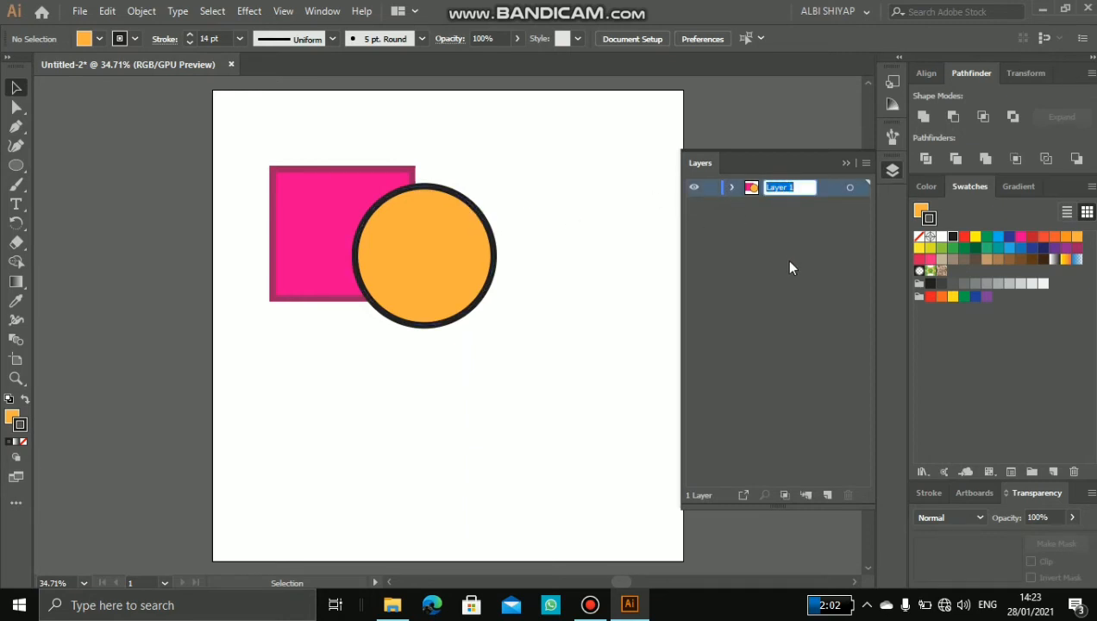
pyautogui.write('shape')
pyautogui.press('Return')
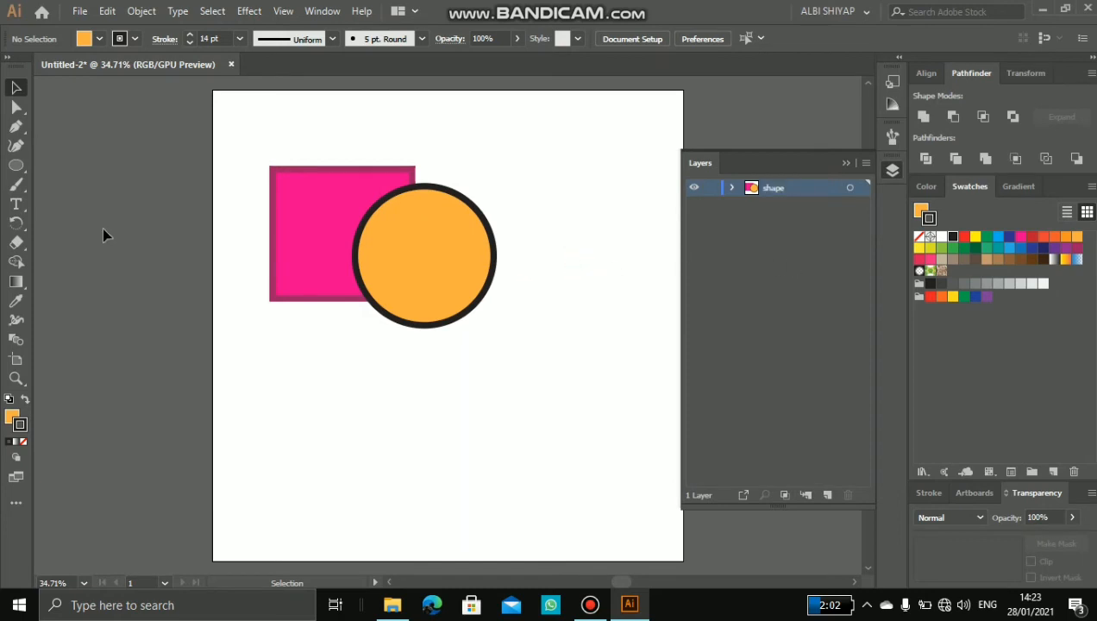
# Step: Add an area text reading "OKOC" below the rectangle and circle on the shape layer
pyautogui.click(16, 203)
pyautogui.moveTo(313, 368); pyautogui.dragTo(526, 454)
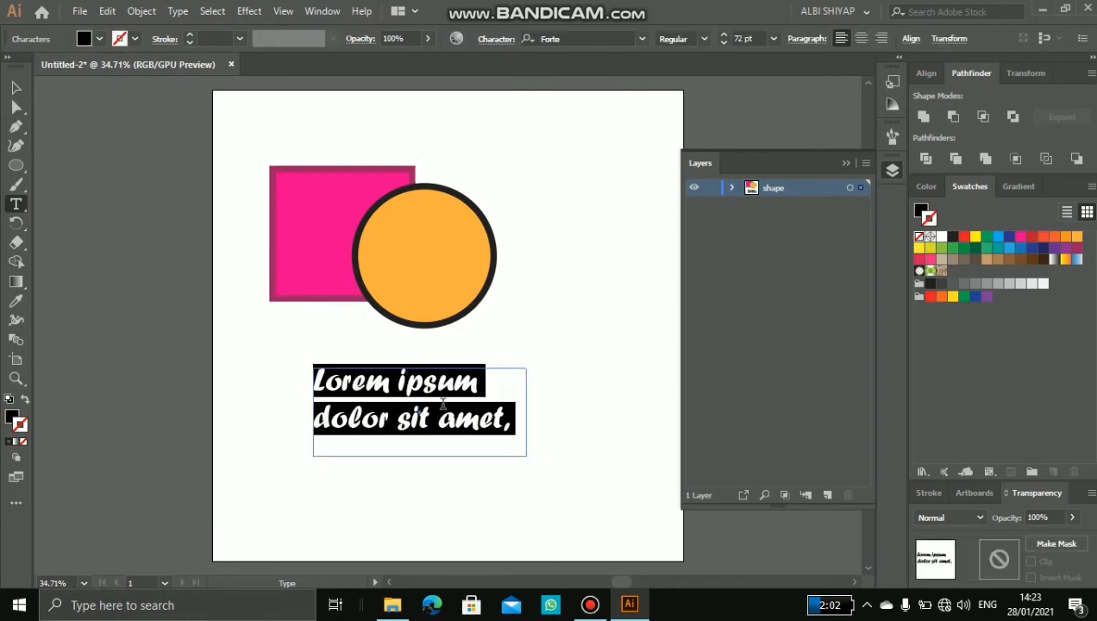
pyautogui.write('okoc')
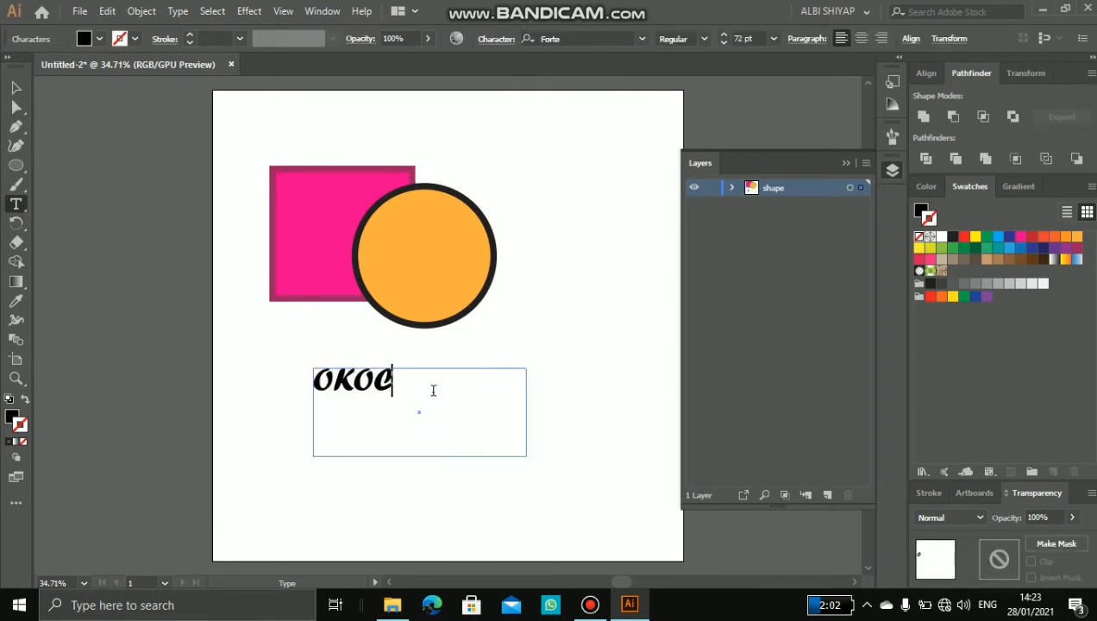
pyautogui.click(16, 87)
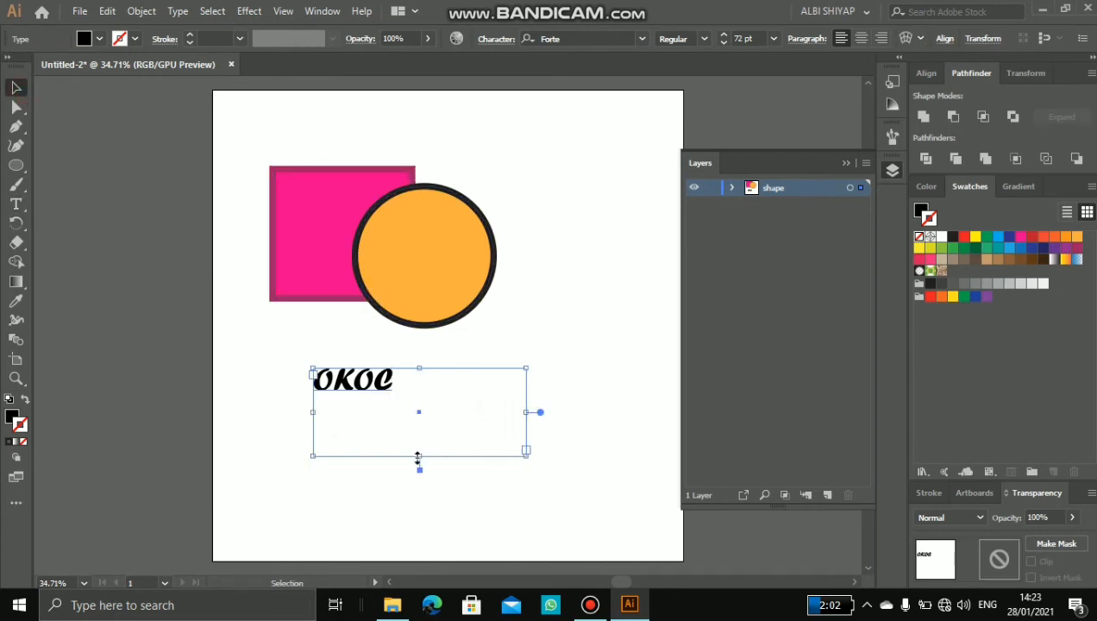
# Step: Shrink the text frame's height and width to fit closer around "OKOC", and deselect it
pyautogui.moveTo(418, 458); pyautogui.dragTo(402, 426)
pyautogui.moveTo(528, 394); pyautogui.dragTo(412, 389)
pyautogui.click(479, 368)
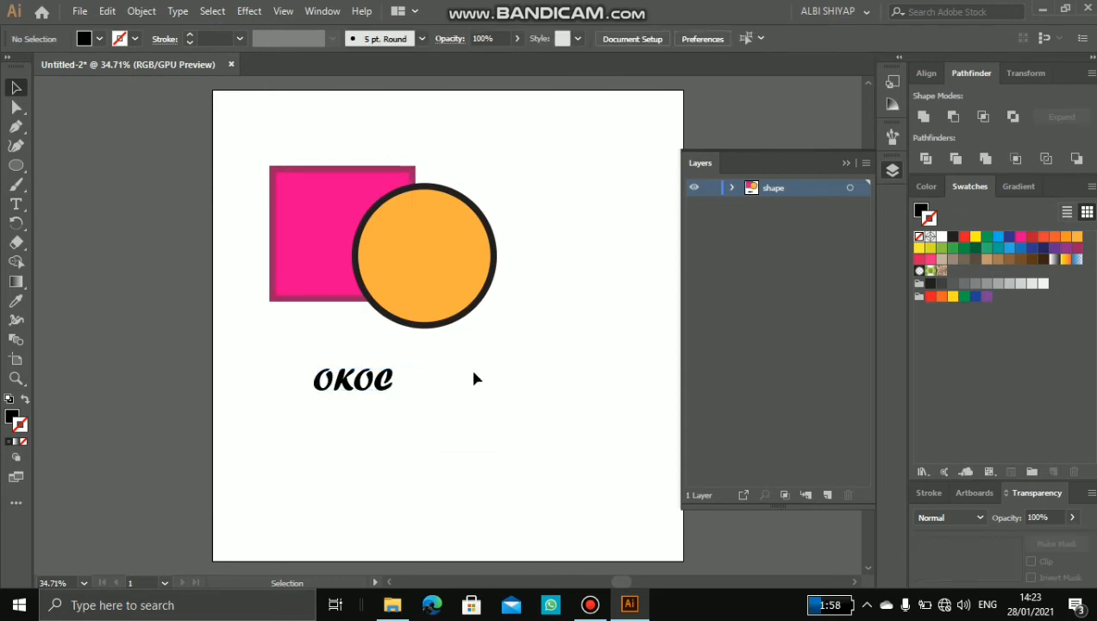
pyautogui.click(363, 379)
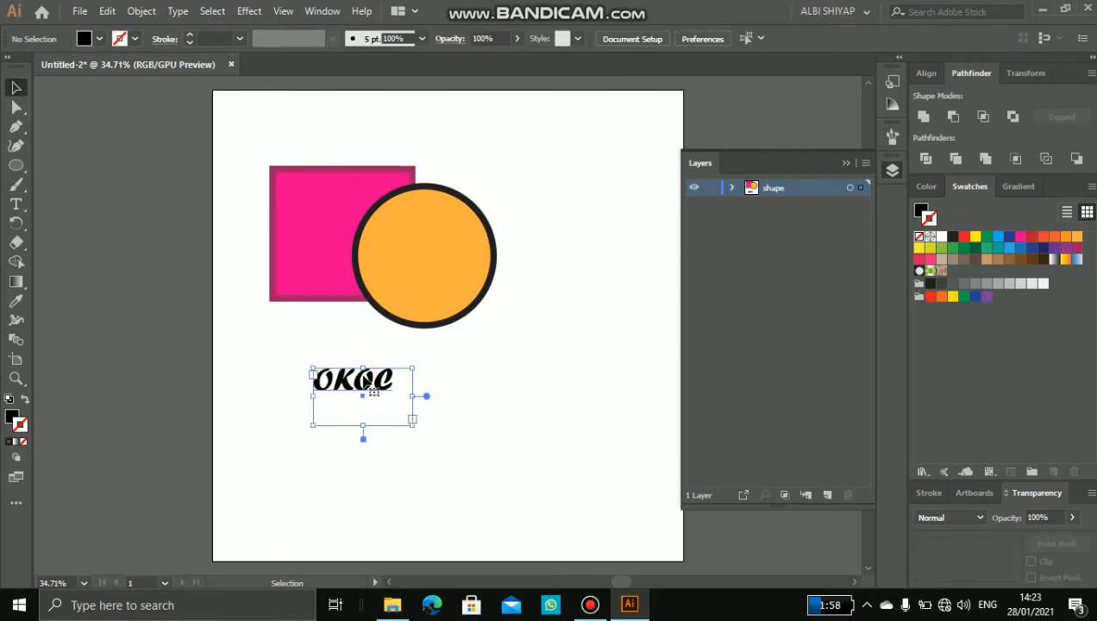
pyautogui.click(537, 385)
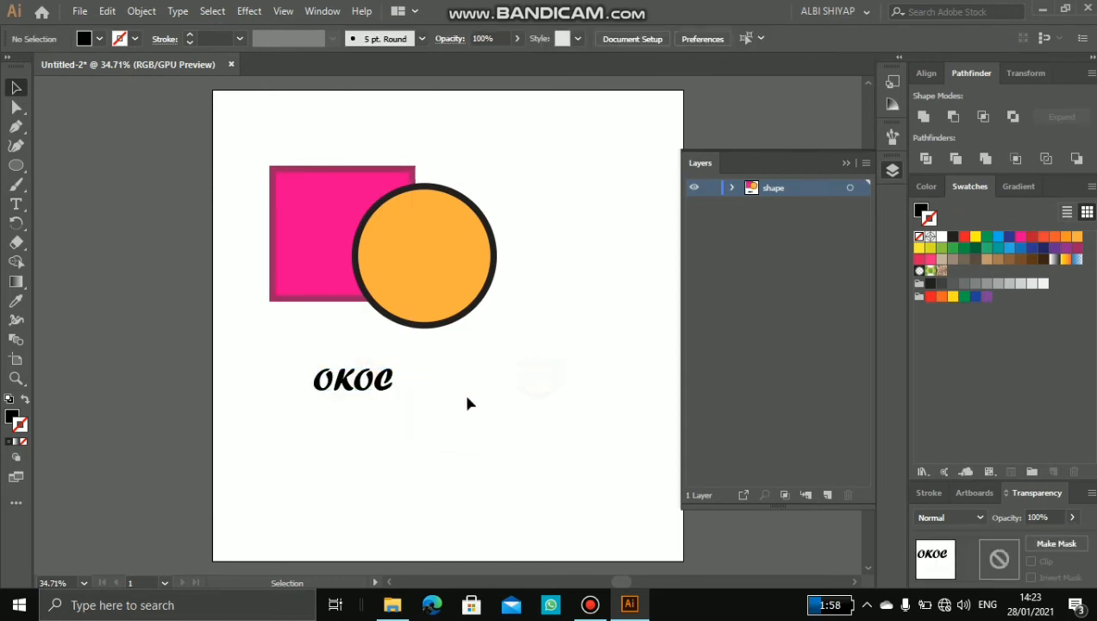
# Step: Create a new layer above the shape layer and name it "Tulisan"
pyautogui.click(826, 496)
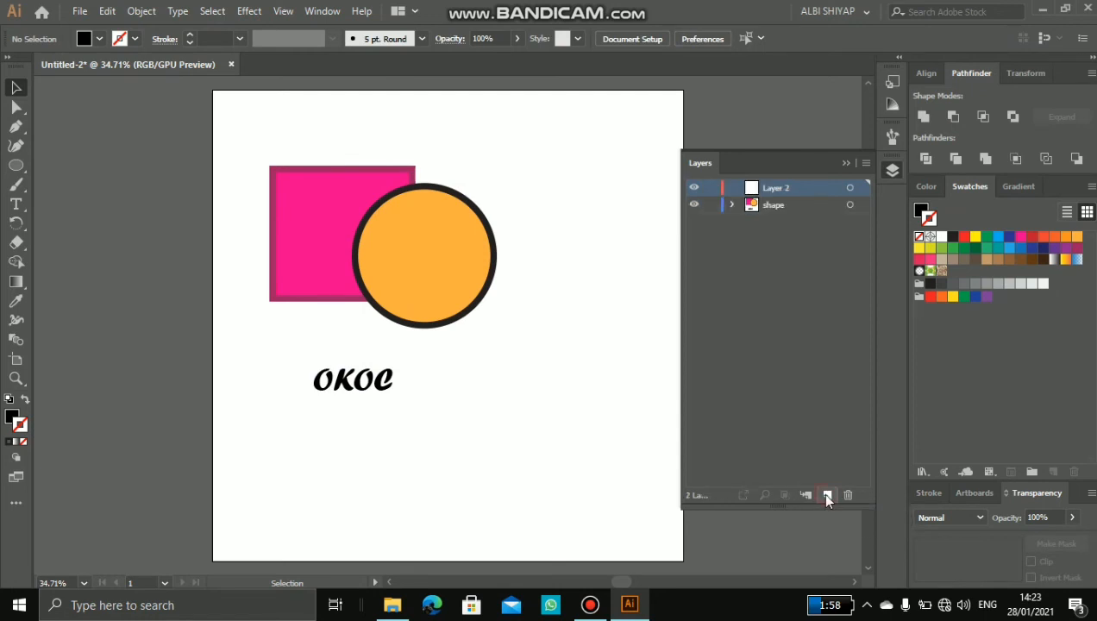
pyautogui.doubleClick(781, 188)
pyautogui.write('Tulisan')
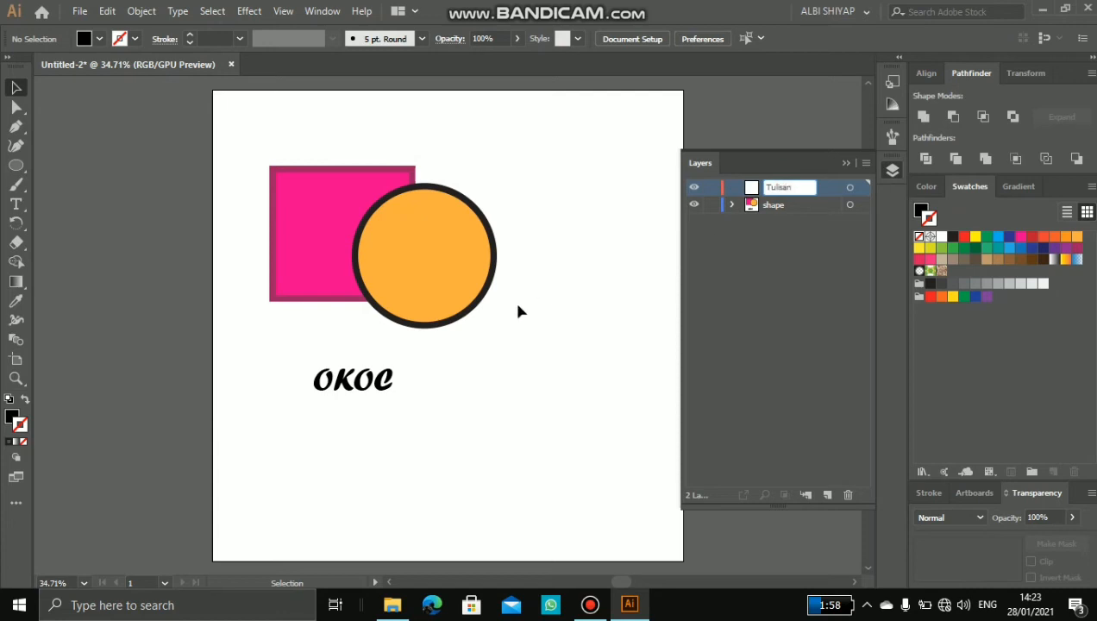
pyautogui.press('Return')
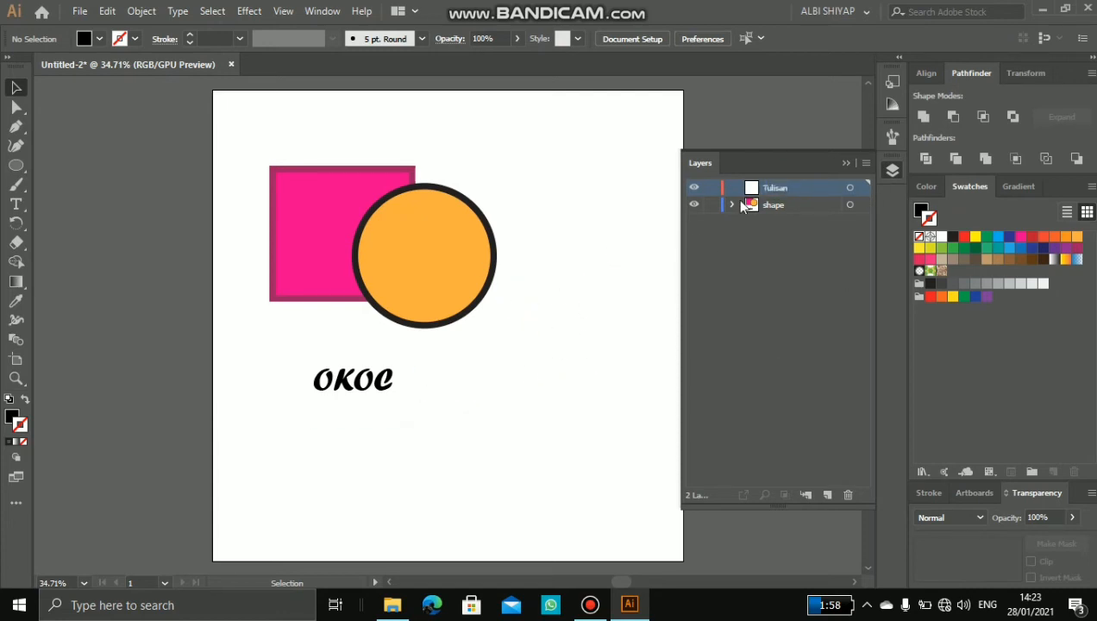
# Step: Add a second area text reading "OKOC" to the right of the first one, on the Tulisan layer, and deselect it
pyautogui.click(354, 386)
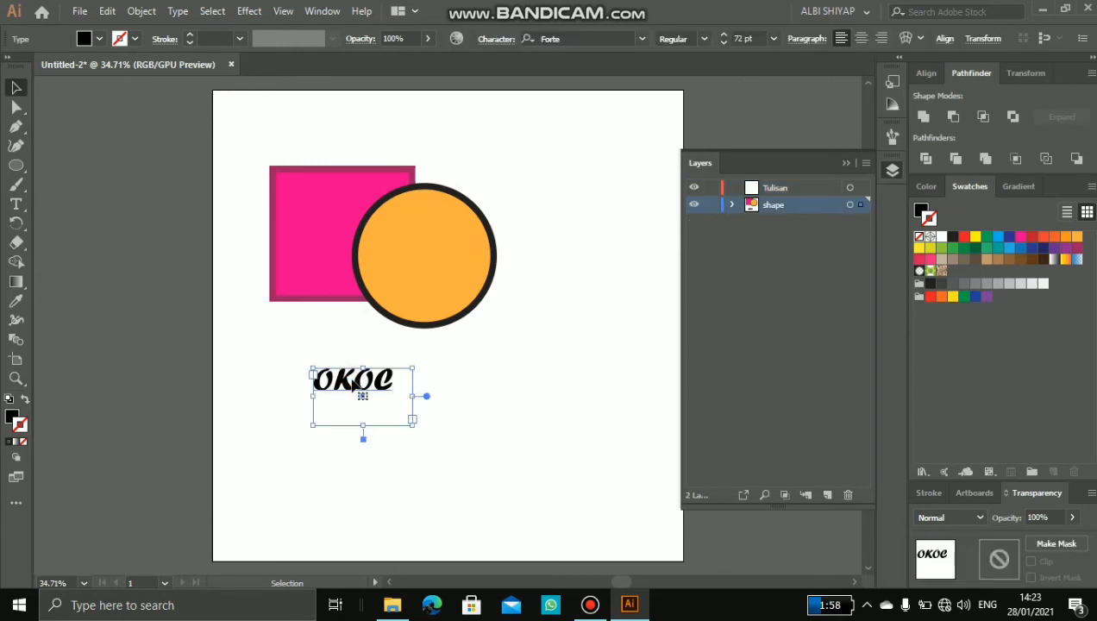
pyautogui.click(471, 366)
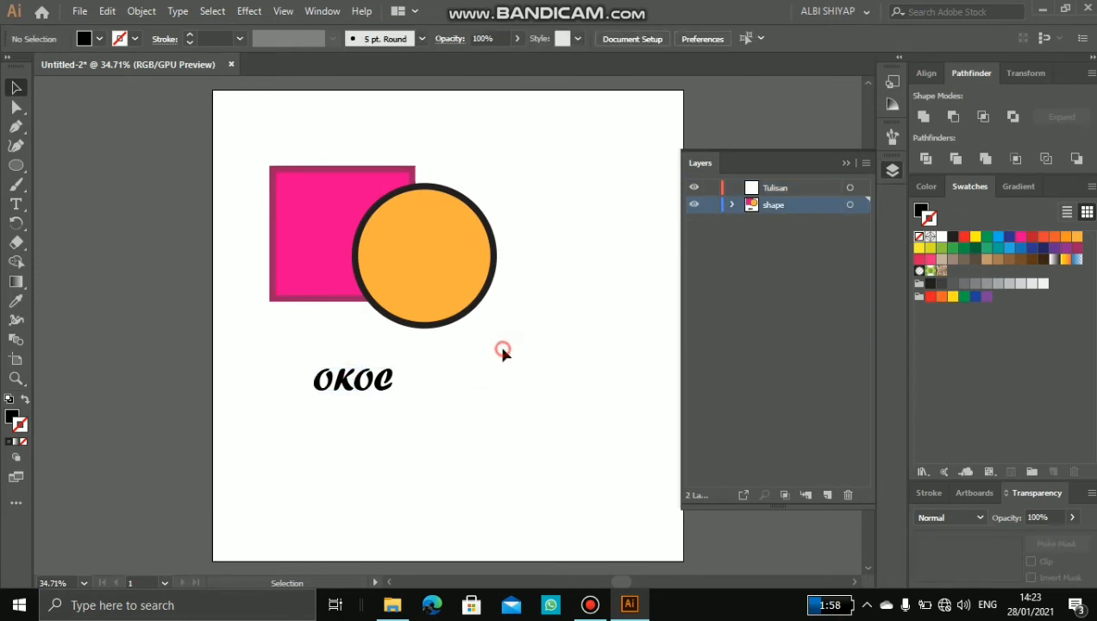
pyautogui.click(813, 189)
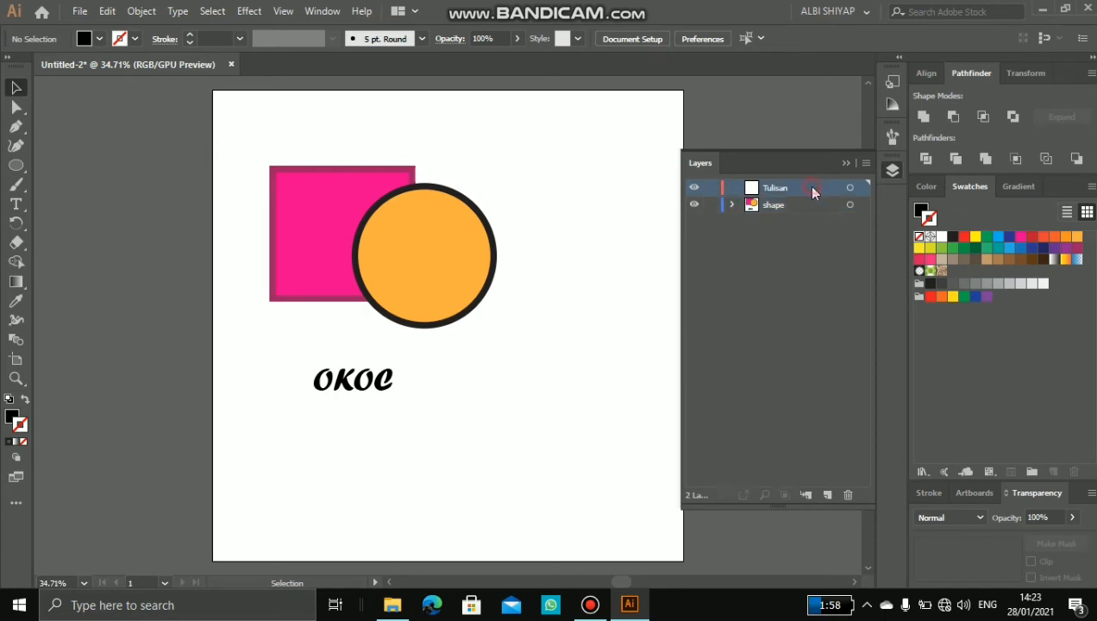
pyautogui.click(16, 203)
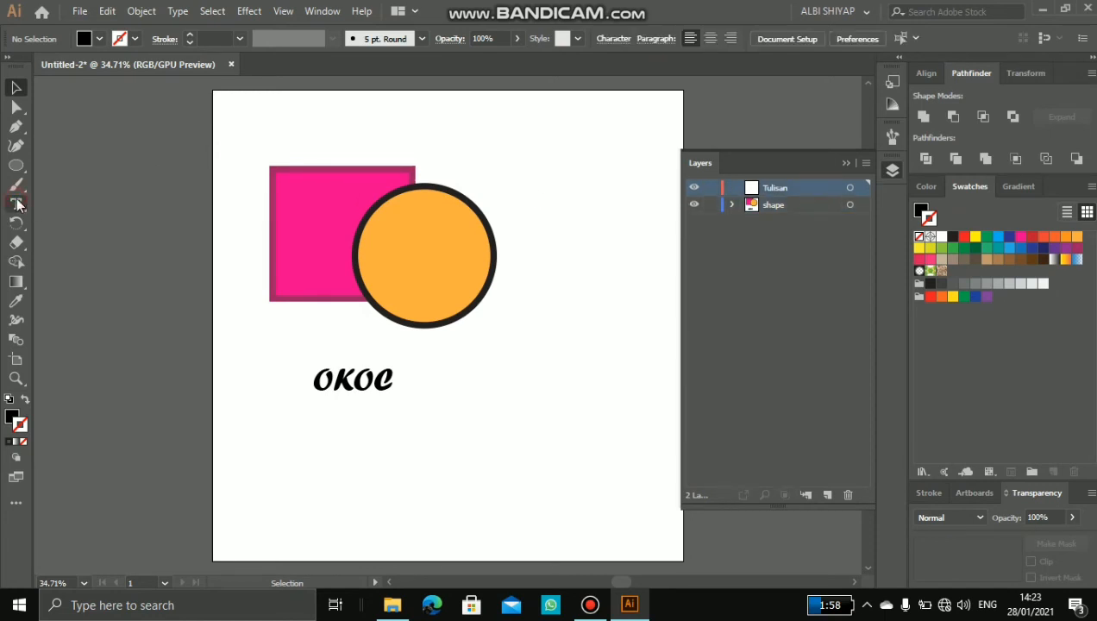
pyautogui.moveTo(477, 366); pyautogui.dragTo(615, 419)
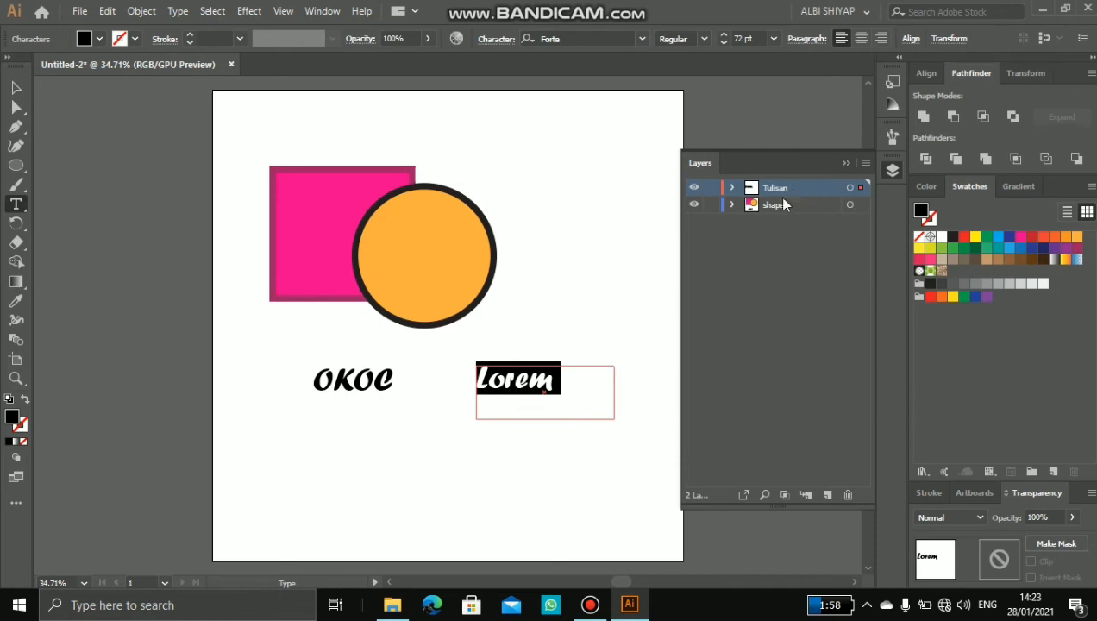
pyautogui.write('OKC')
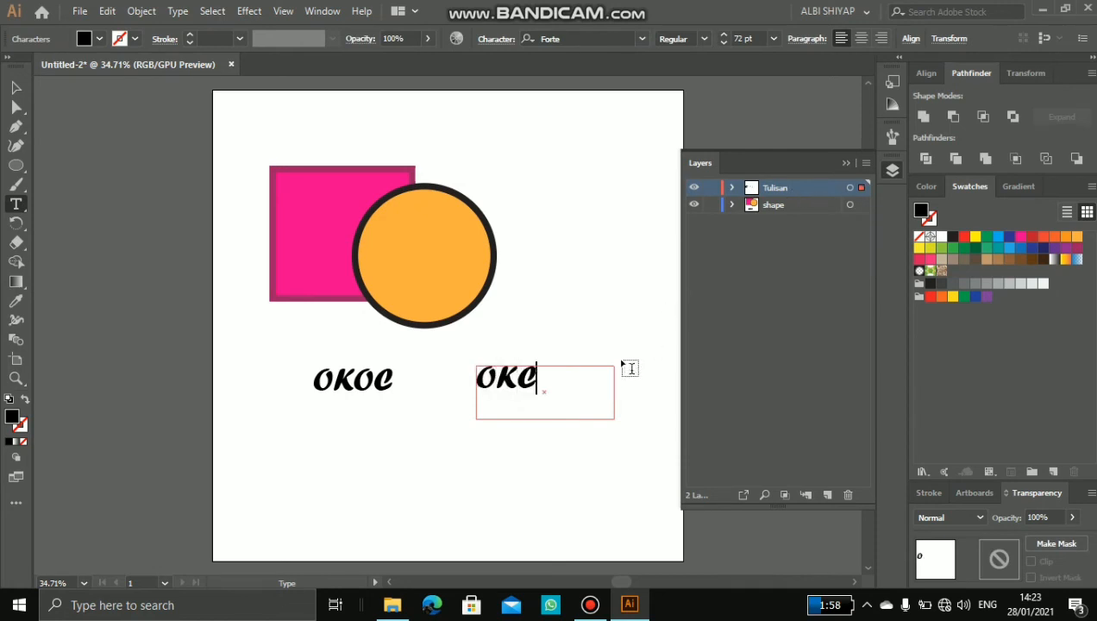
pyautogui.press('BackSpace')
pyautogui.write('OC')
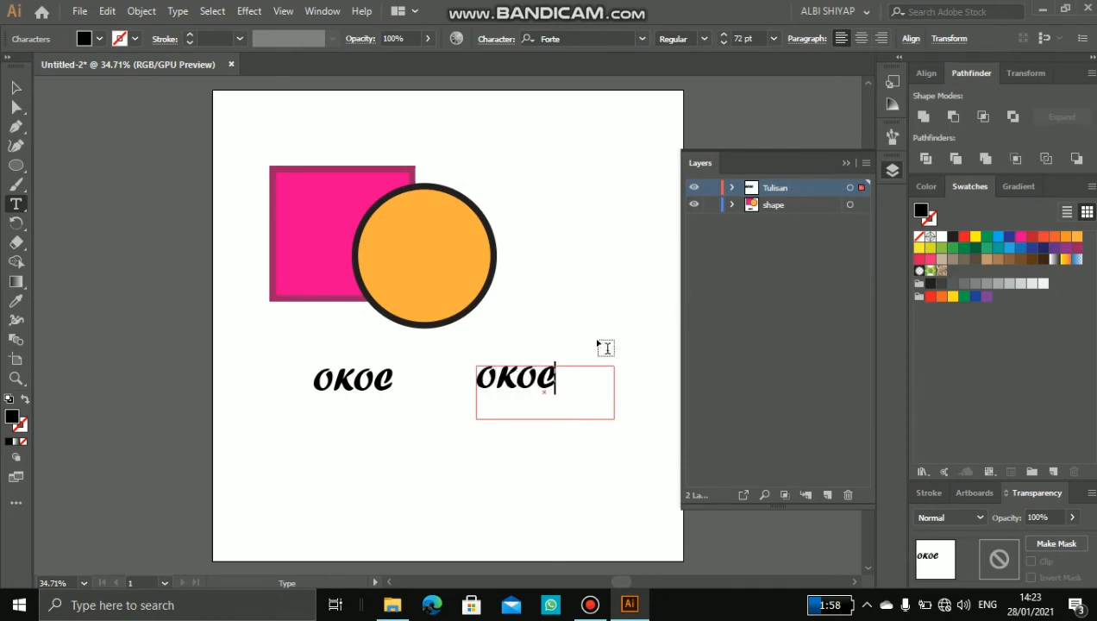
pyautogui.click(21, 89)
pyautogui.click(615, 230)
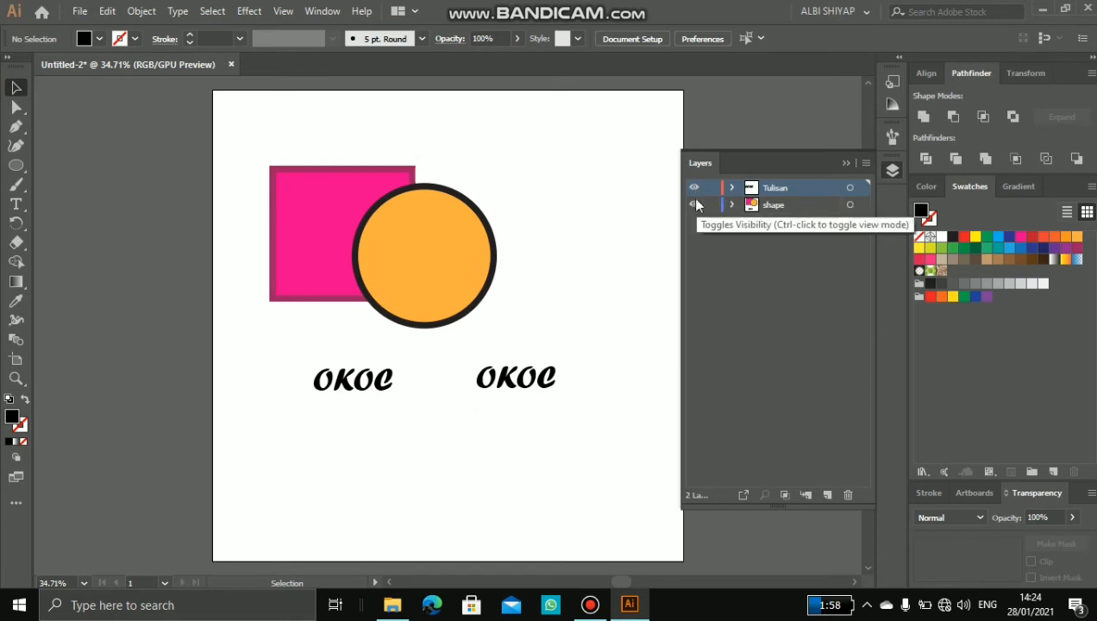
# Step: Toggle the visibility of the Tulisan layer and leave it hidden
pyautogui.click(695, 188)
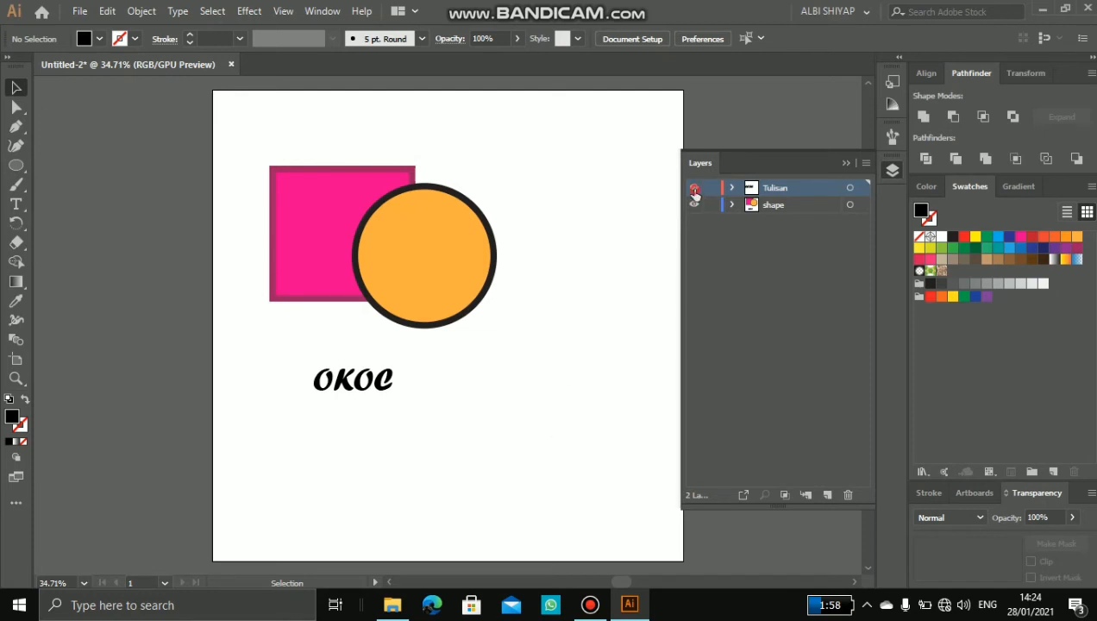
pyautogui.click(695, 188)
pyautogui.click(694, 188)
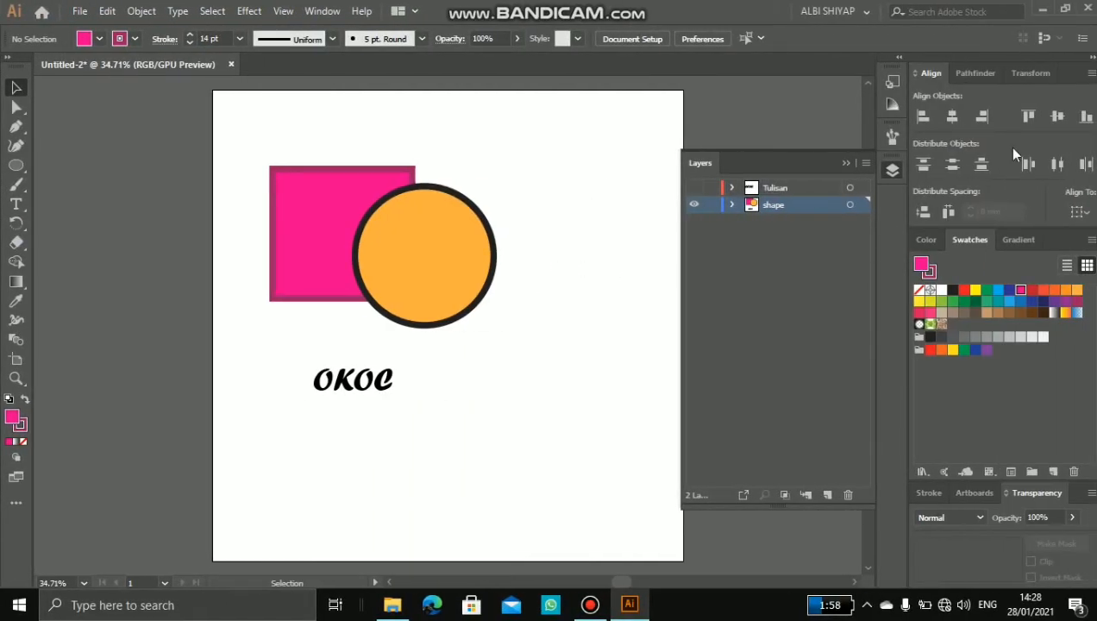
# Step: Try the Pathfinder Unite mode on the pink square and orange circle, check the shape layer's contents, and undo the union
pyautogui.click(1018, 73)
pyautogui.click(972, 72)
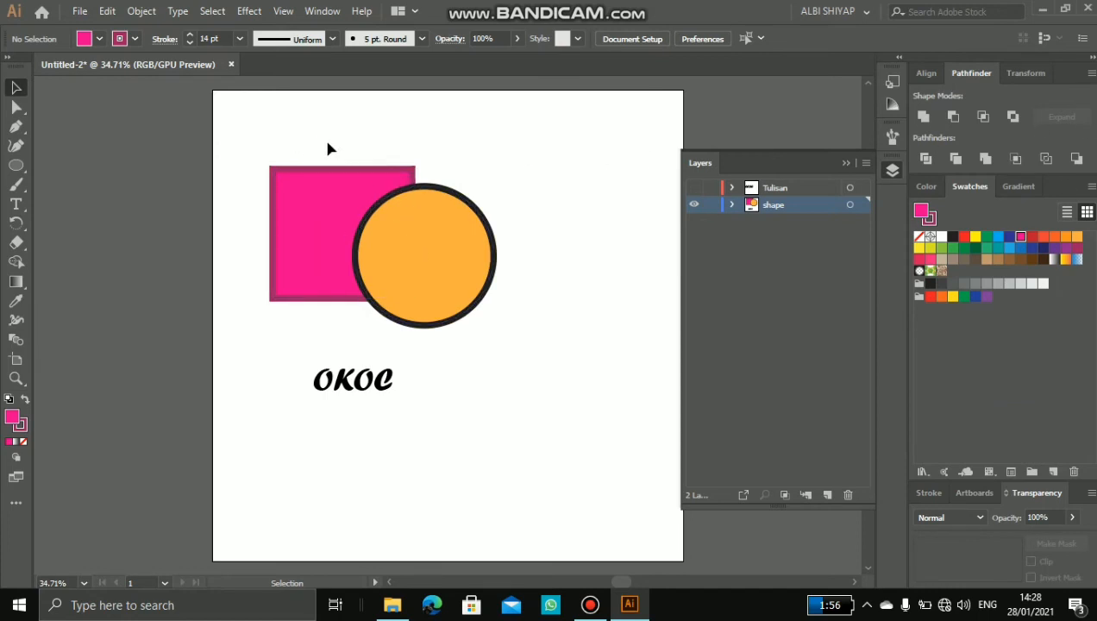
pyautogui.click(351, 179)
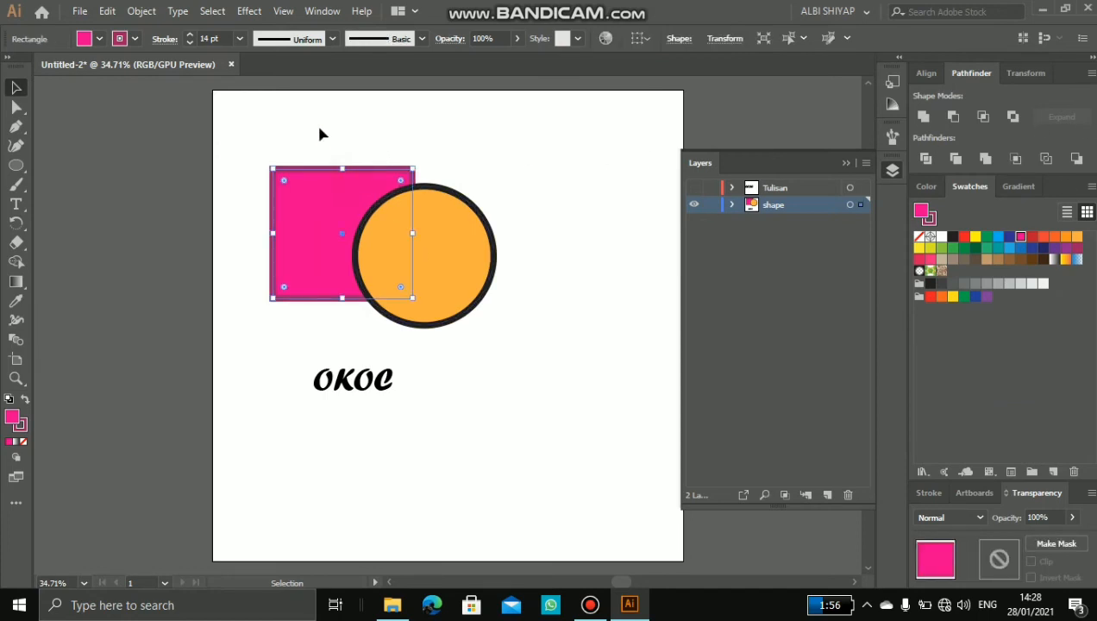
pyautogui.moveTo(316, 124); pyautogui.dragTo(509, 303)
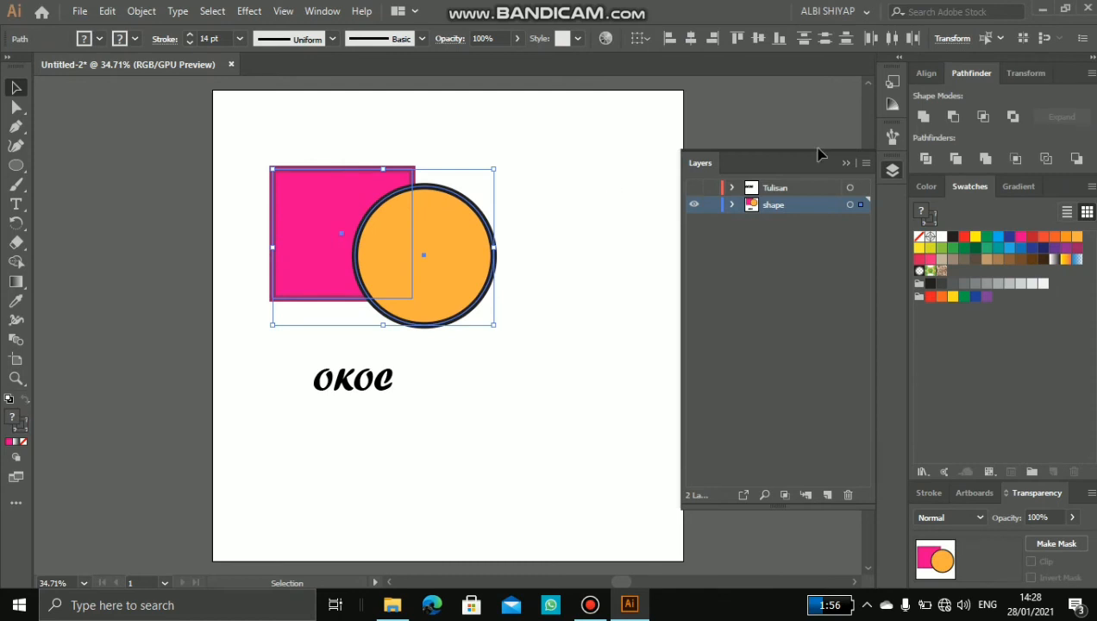
pyautogui.click(922, 119)
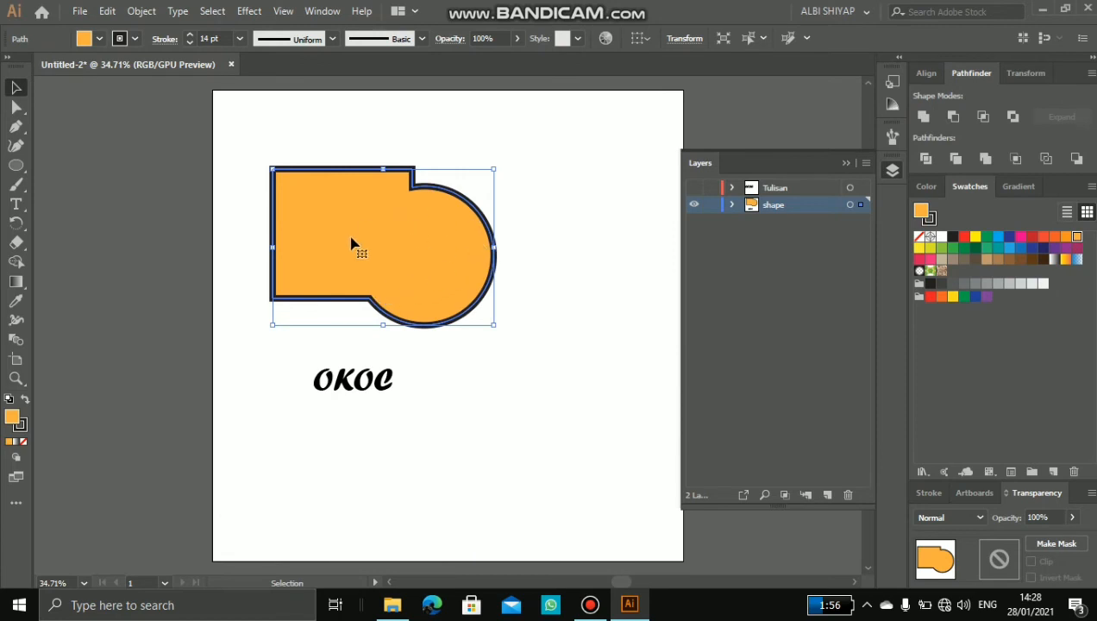
pyautogui.click(732, 205)
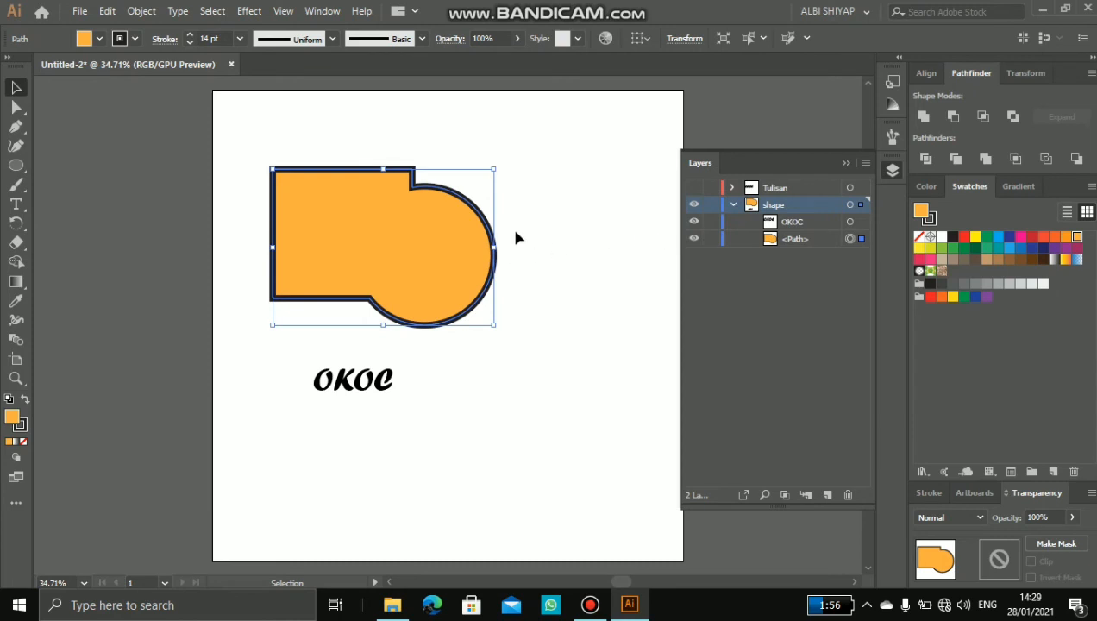
pyautogui.hotkey('ctrl', 'z')
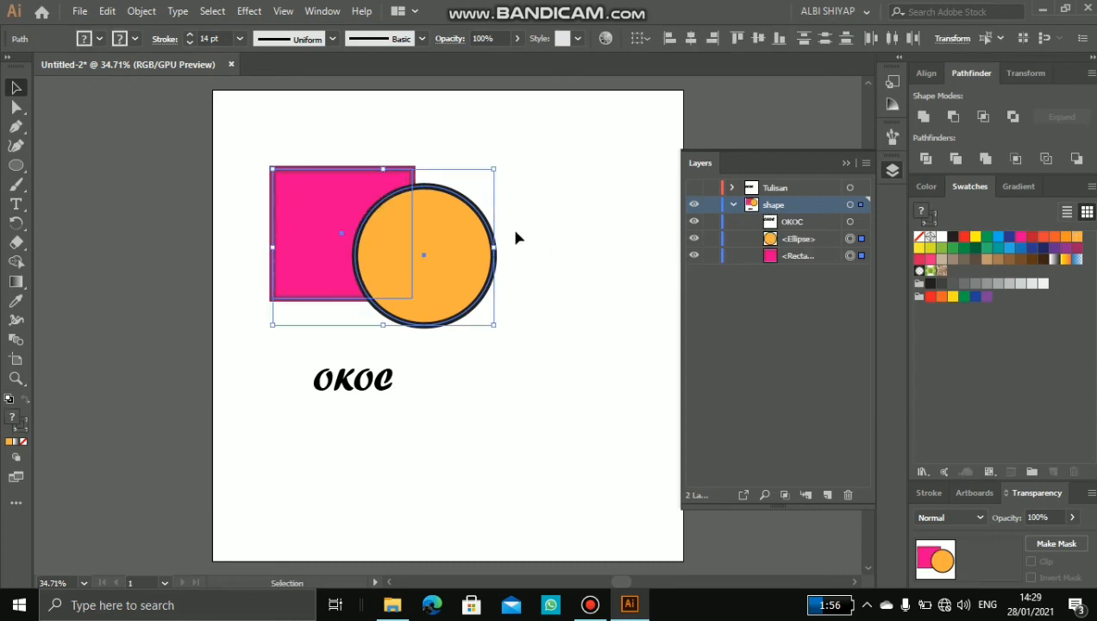
# Step: Try the Pathfinder Minus Front mode to cut the circle out of the pink square, and undo the cut
pyautogui.click(807, 242)
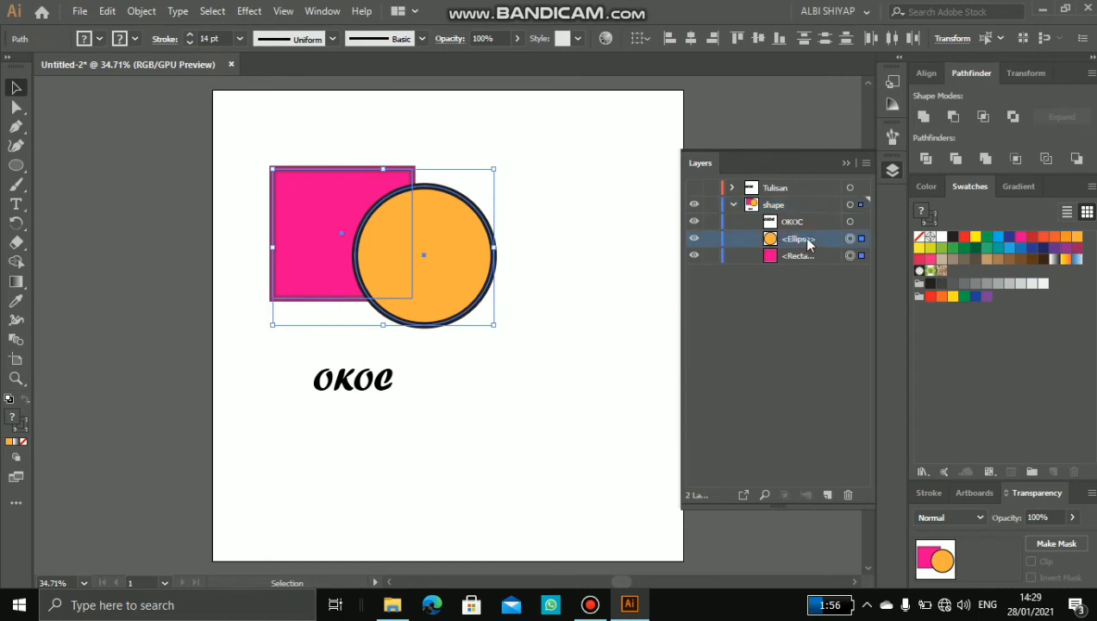
pyautogui.click(544, 233)
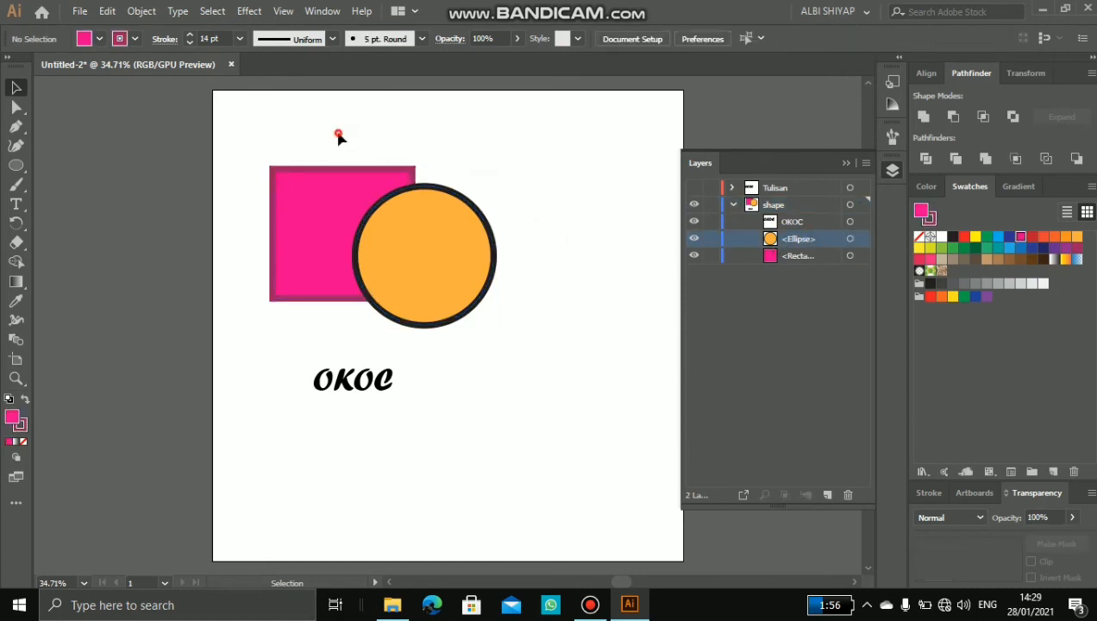
pyautogui.moveTo(339, 135); pyautogui.dragTo(507, 298)
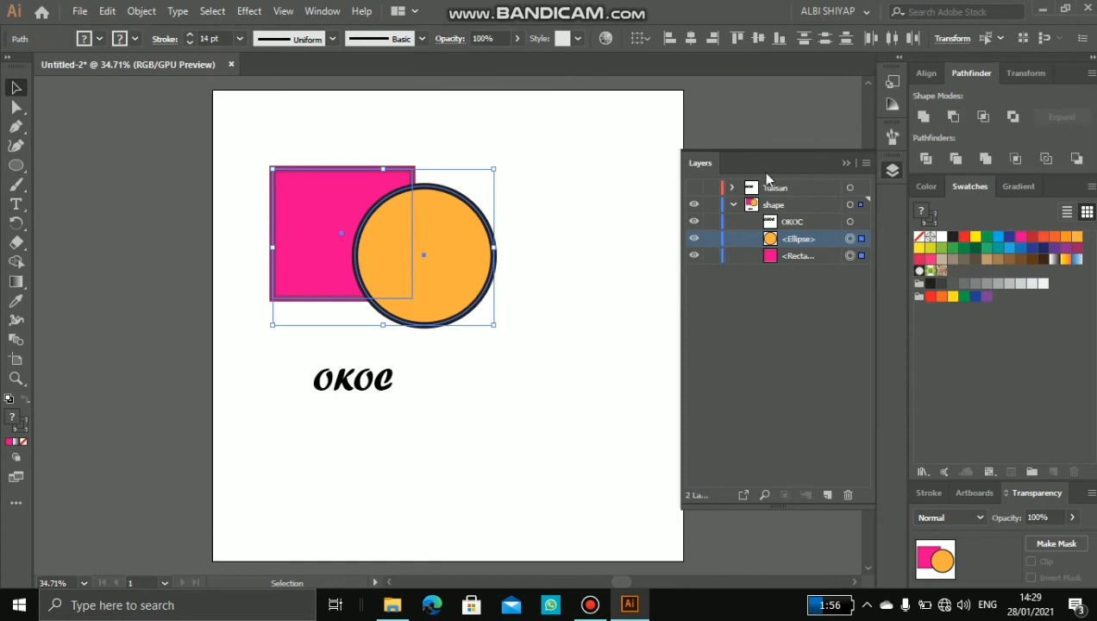
pyautogui.click(955, 117)
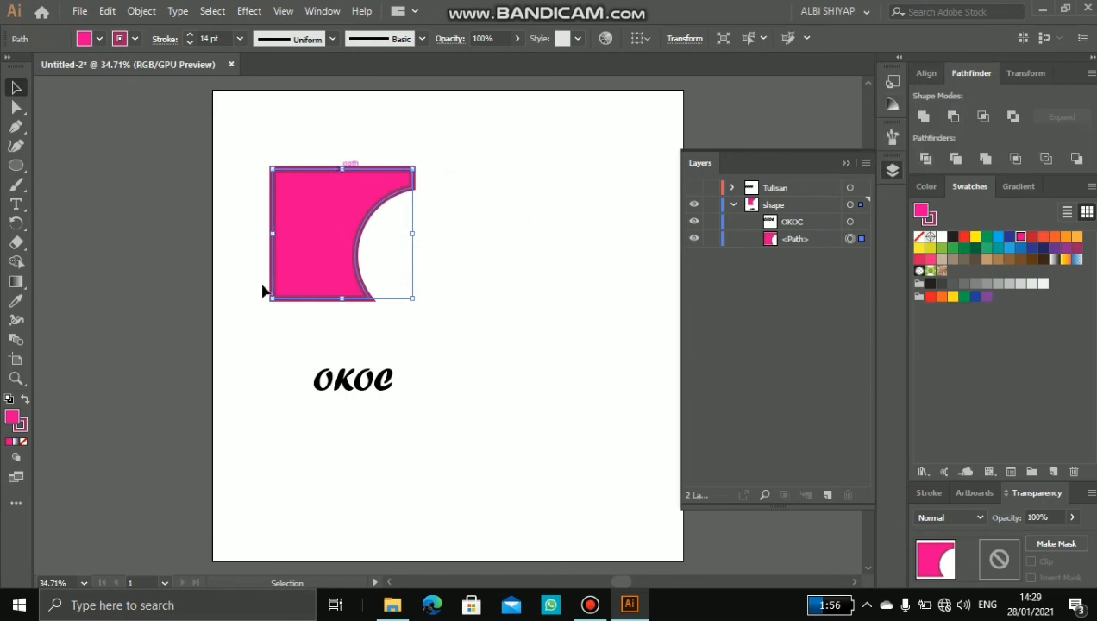
pyautogui.hotkey('ctrl', 'z')
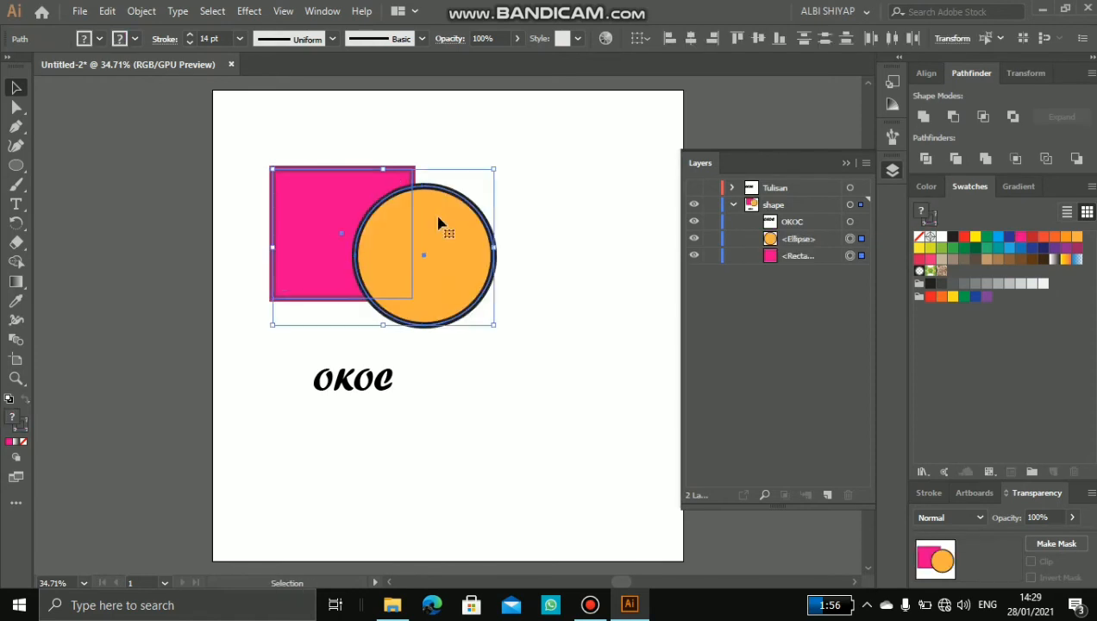
# Step: Try the Pathfinder Intersect and Exclude modes on the square and circle, undoing each result
pyautogui.click(981, 124)
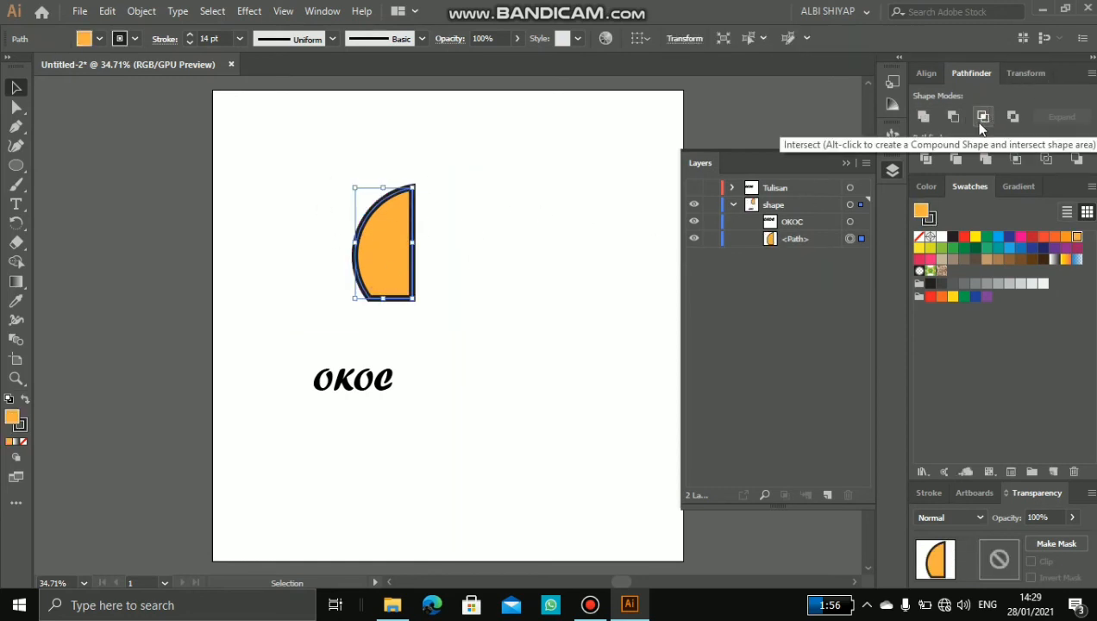
pyautogui.press('Delete')
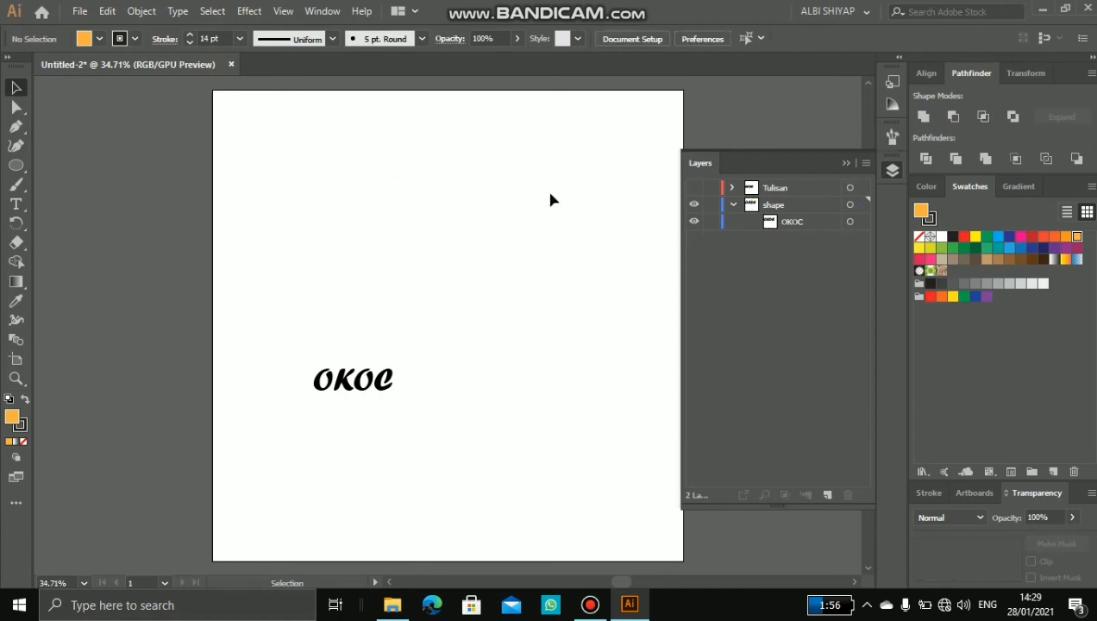
pyautogui.hotkey('ctrl', 'z')
pyautogui.hotkey('ctrl', 'z')
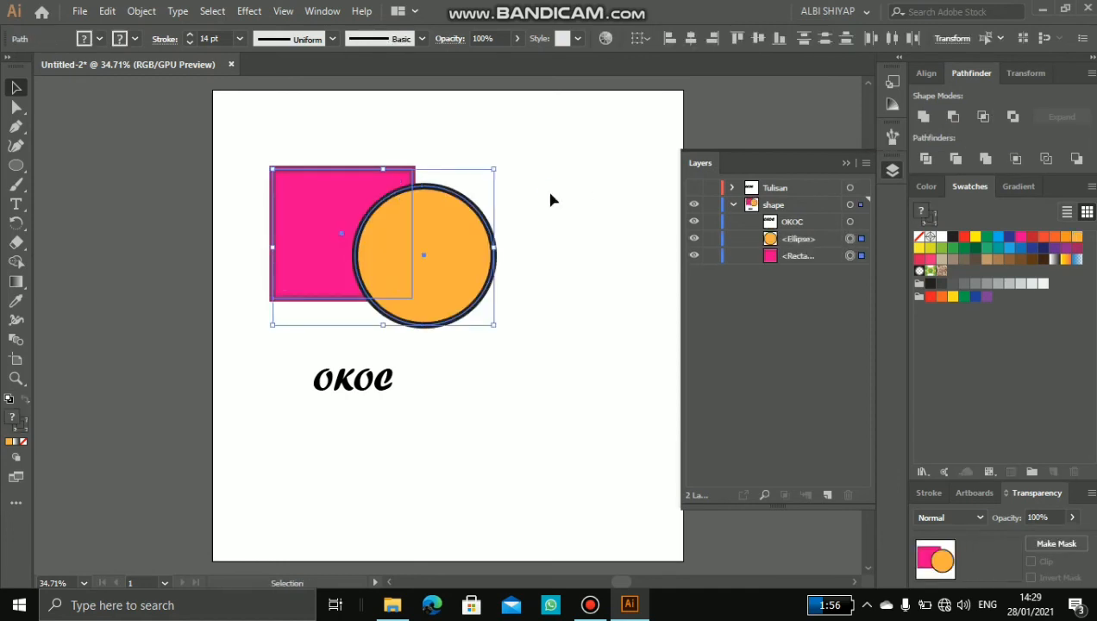
pyautogui.click(1014, 117)
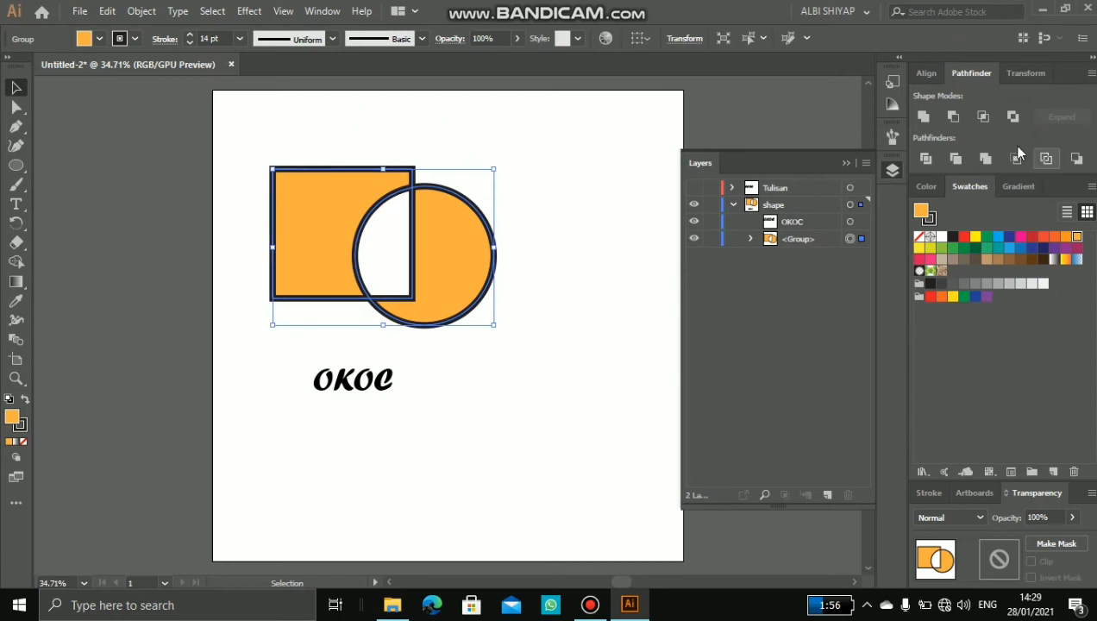
pyautogui.hotkey('ctrl', 'z')
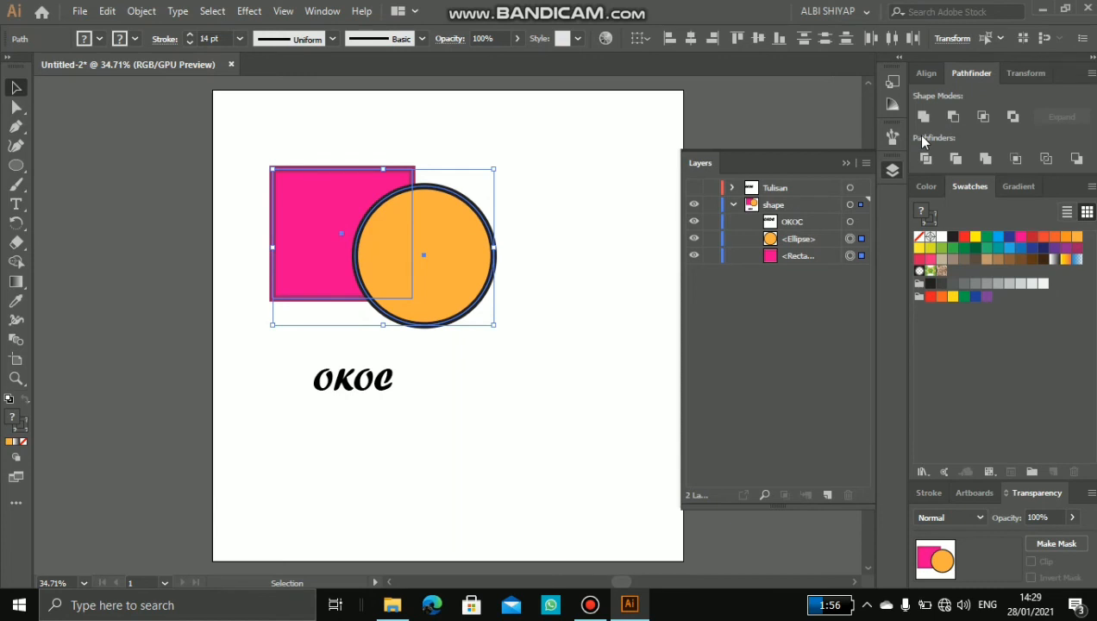
# Step: Move the square and circle together to the right and try their opacity slider, leaving it at 100%
pyautogui.click(559, 265)
pyautogui.moveTo(270, 112); pyautogui.dragTo(571, 246)
pyautogui.moveTo(473, 220); pyautogui.dragTo(534, 216)
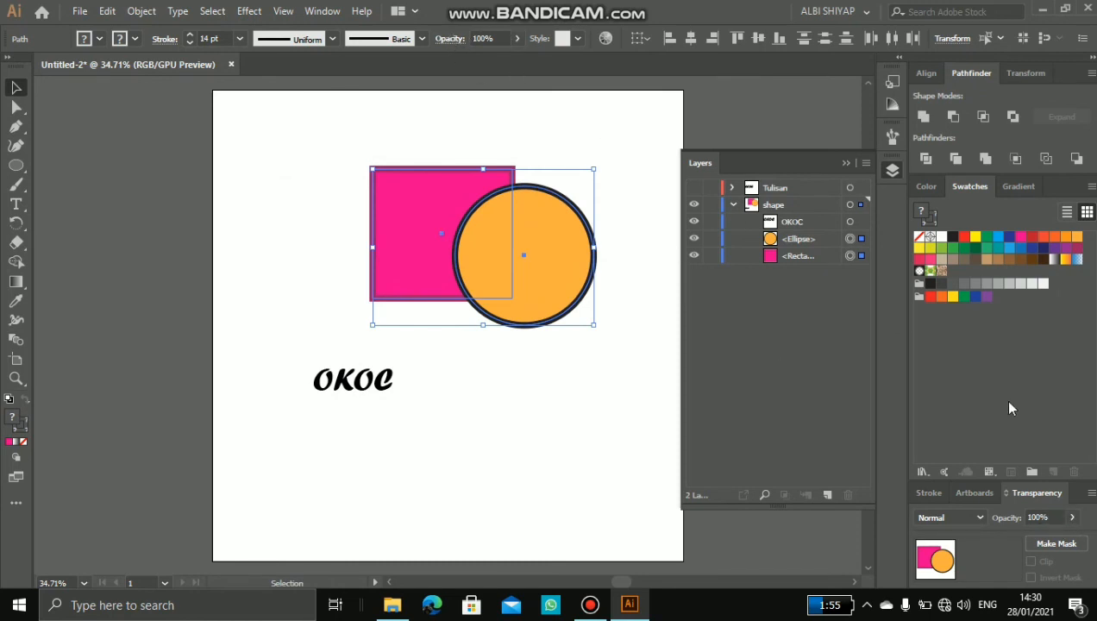
pyautogui.click(1071, 520)
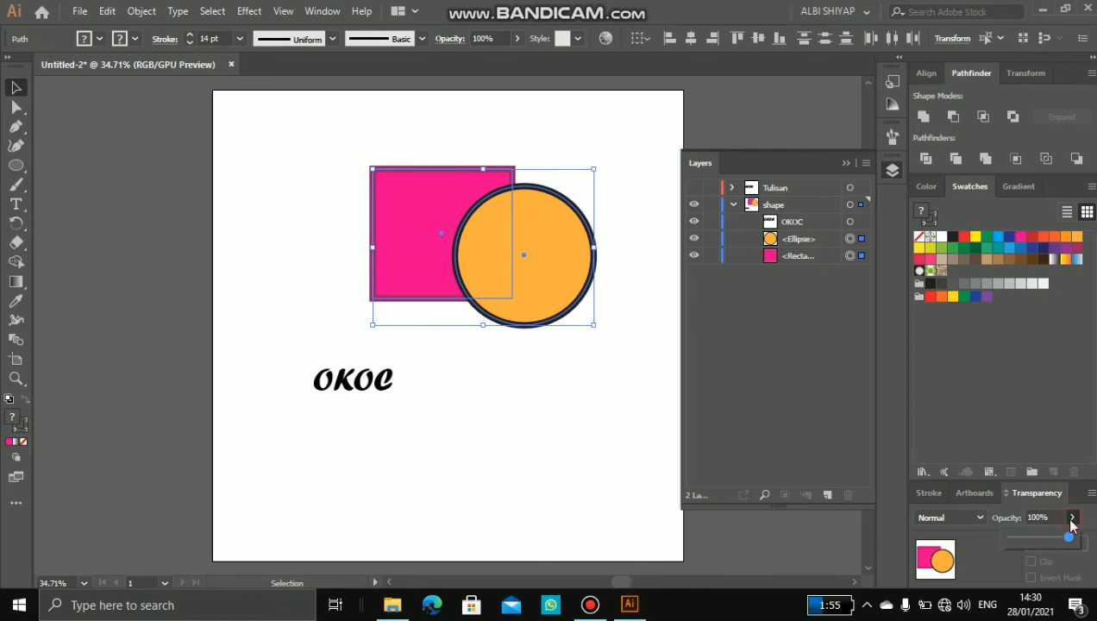
pyautogui.moveTo(1062, 537); pyautogui.dragTo(1085, 552)
pyautogui.click(613, 301)
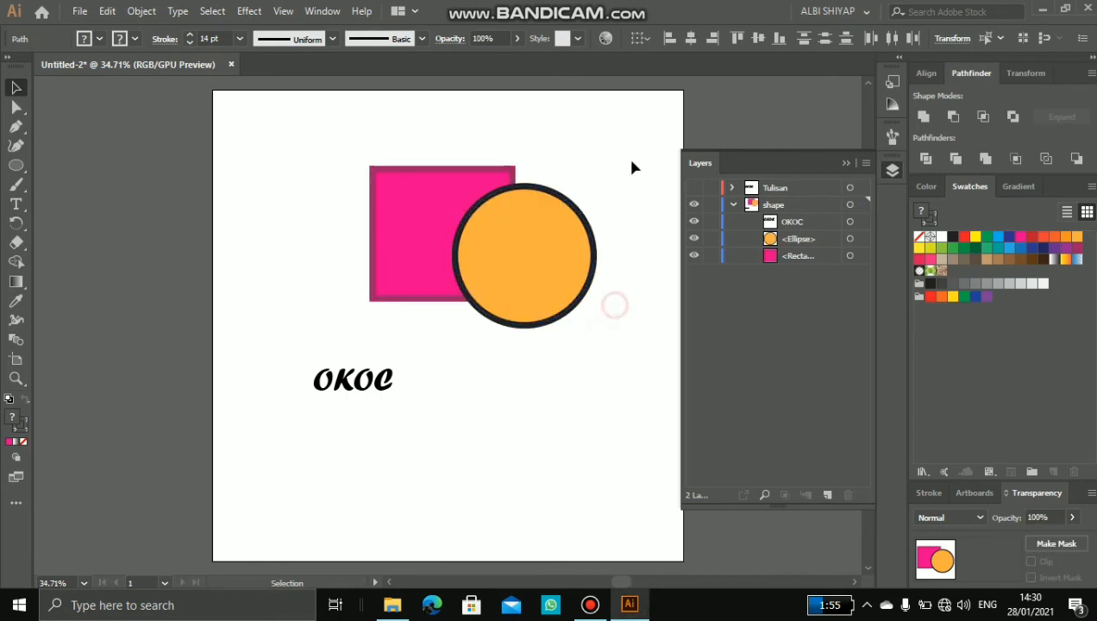
# Step: Delete the pink square and orange circle from the artboard
pyautogui.moveTo(638, 131); pyautogui.dragTo(361, 336)
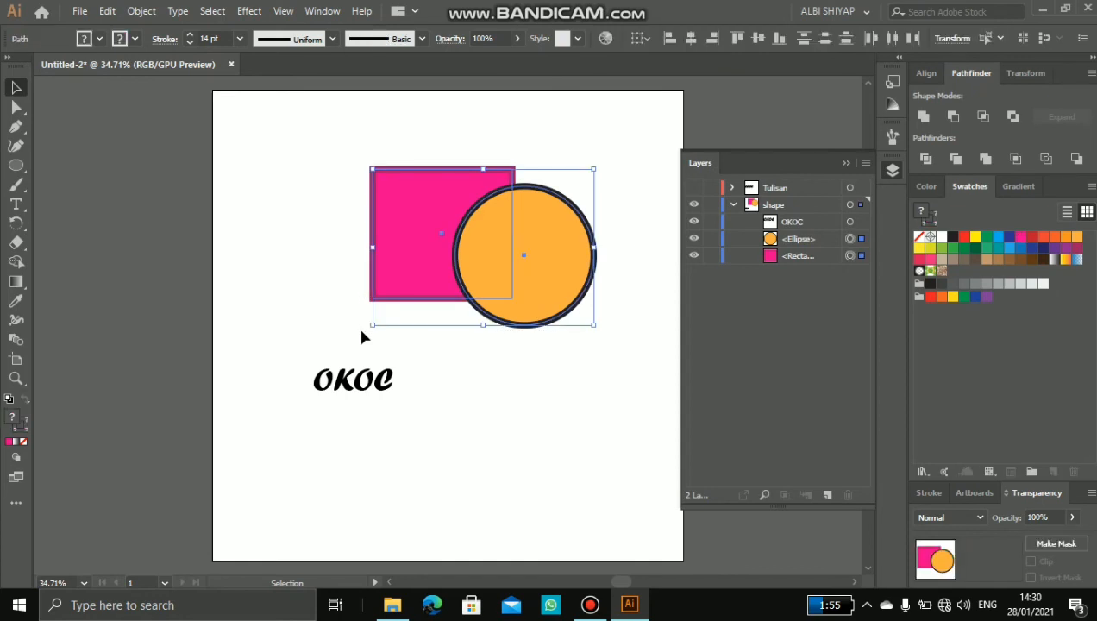
pyautogui.press('Delete')
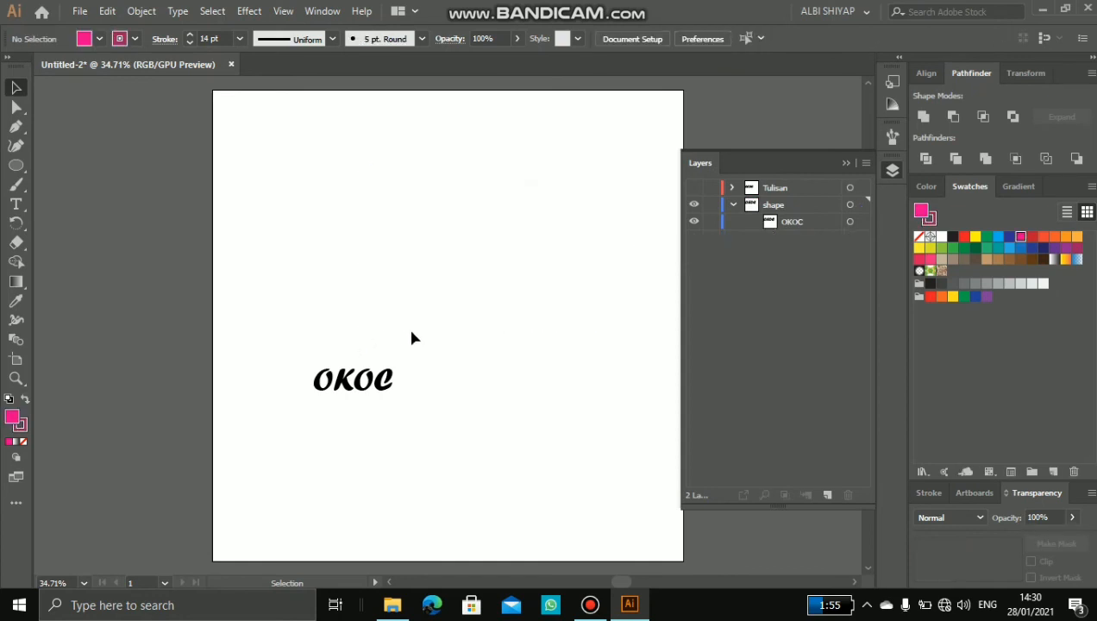
# Step: Magnify the OKOC text to 100% with the Zoom tool, and return to the Selection tool
pyautogui.click(14, 380)
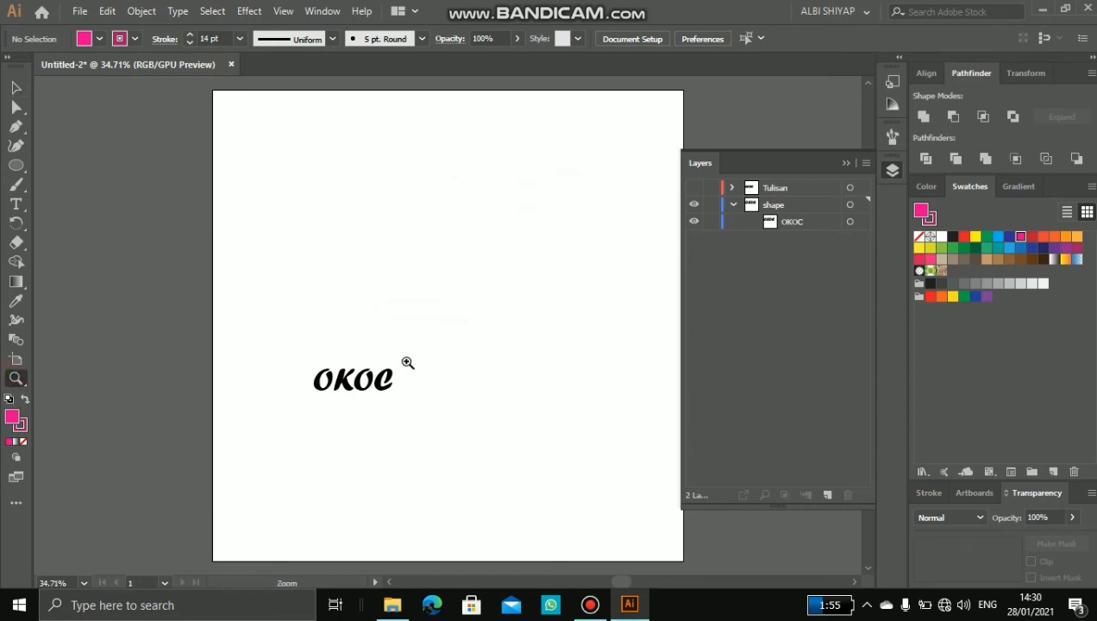
pyautogui.click(335, 369)
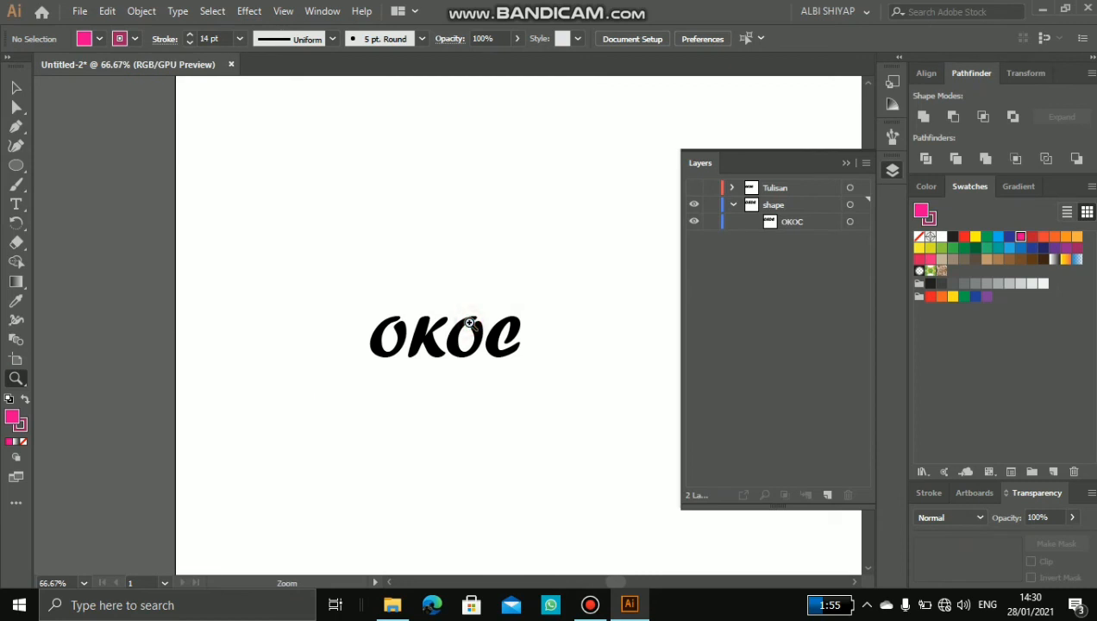
pyautogui.click(471, 321)
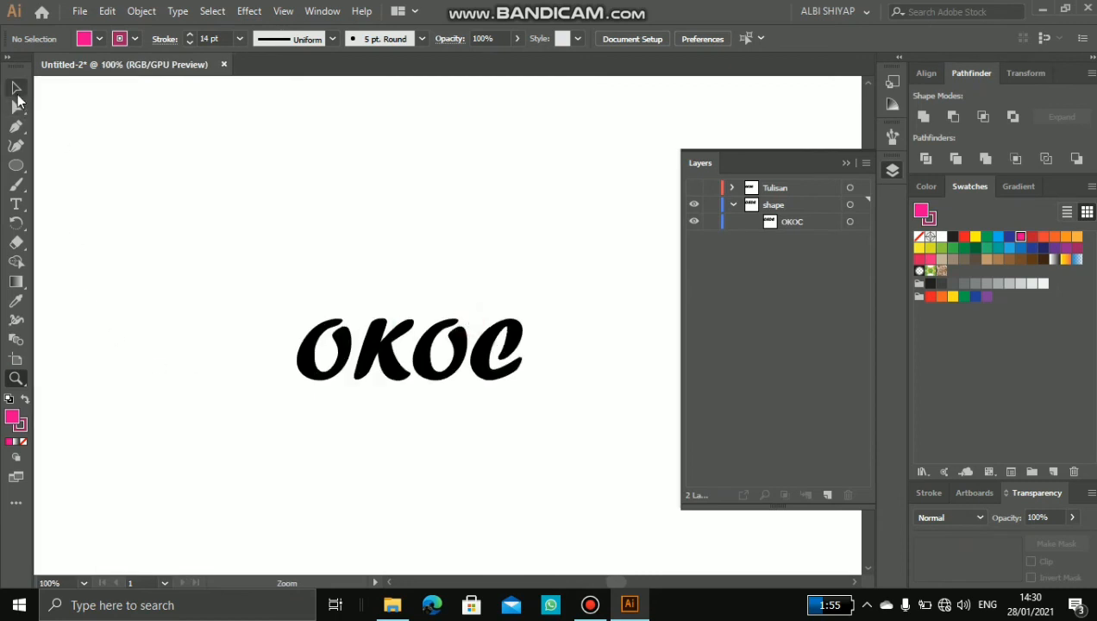
pyautogui.click(16, 88)
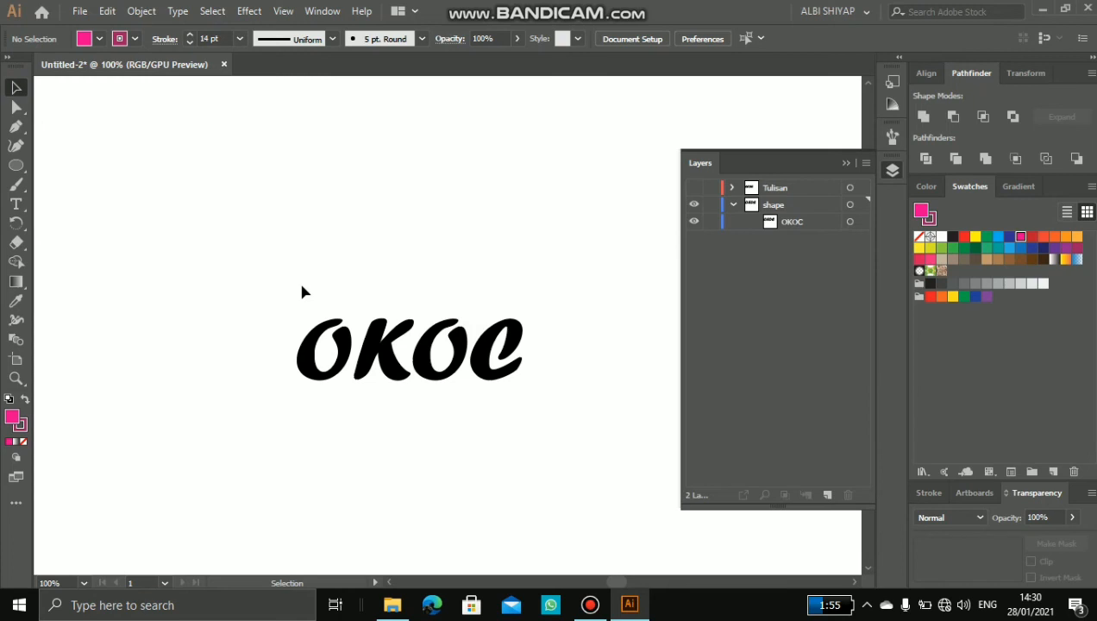
# Step: Practise panning across the canvas and zooming in and out, finishing with the whole artboard in view at 33.33%
pyautogui.press('ctrl')
pyautogui.hscroll(3, 302, 288)
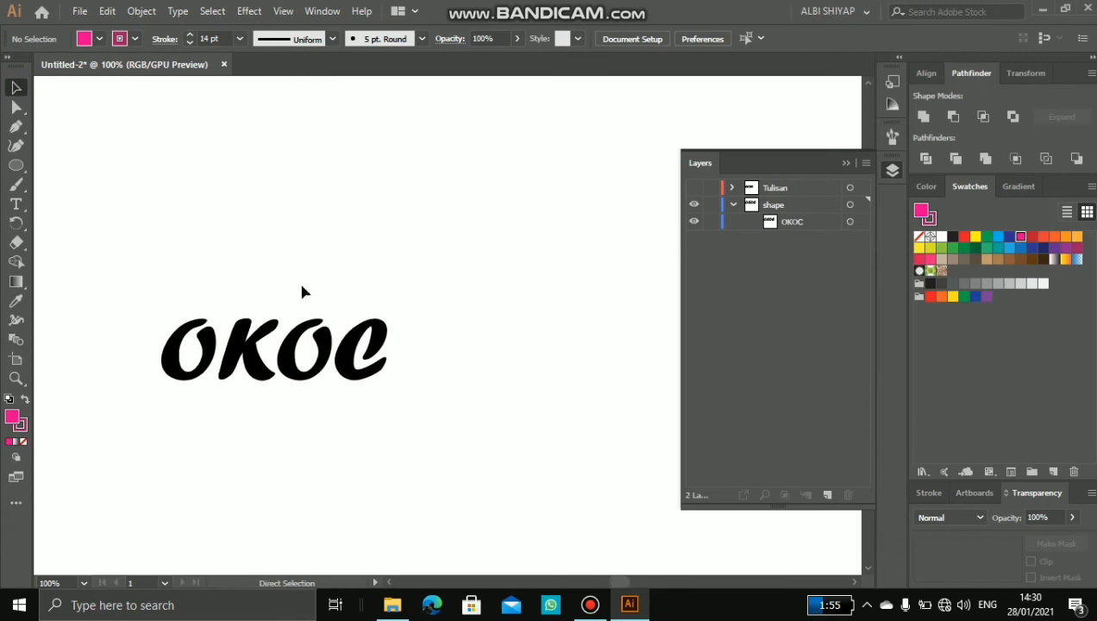
pyautogui.scroll(-10, 311, 284)
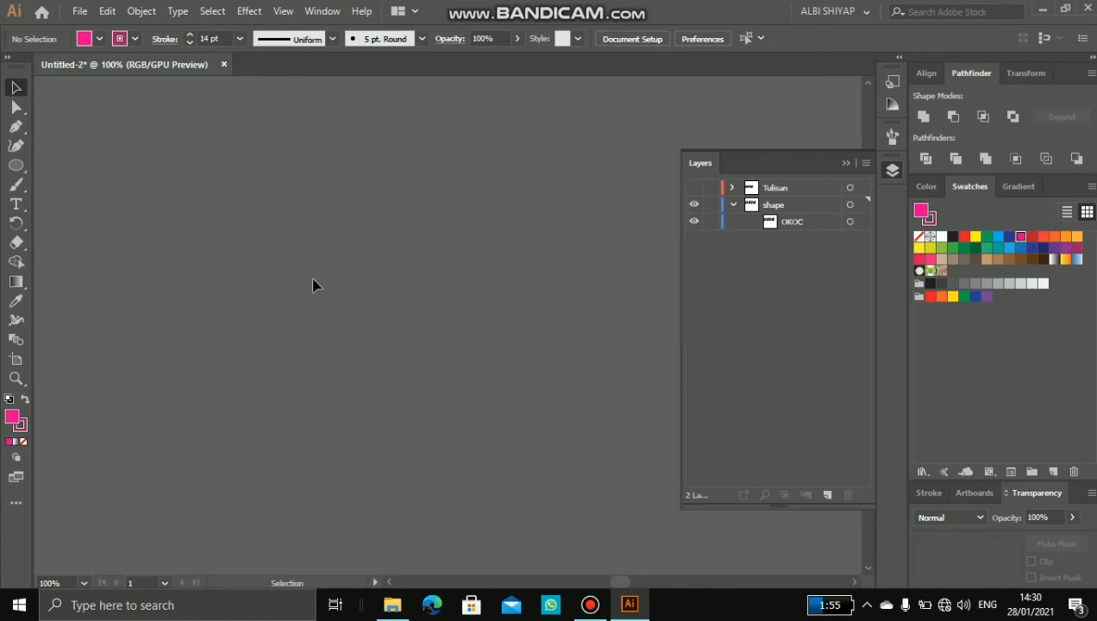
pyautogui.scroll(3, 312, 285)
pyautogui.scroll(-3, 328, 268)
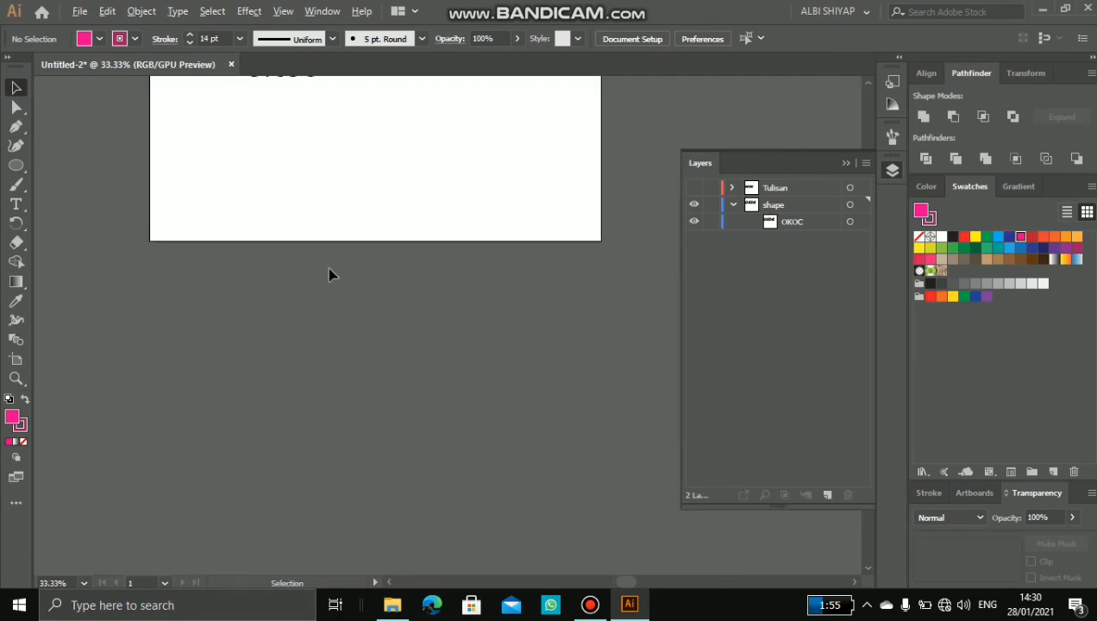
pyautogui.scroll(3, 329, 268)
pyautogui.scroll(2, 329, 274)
pyautogui.scroll(-4, 328, 274)
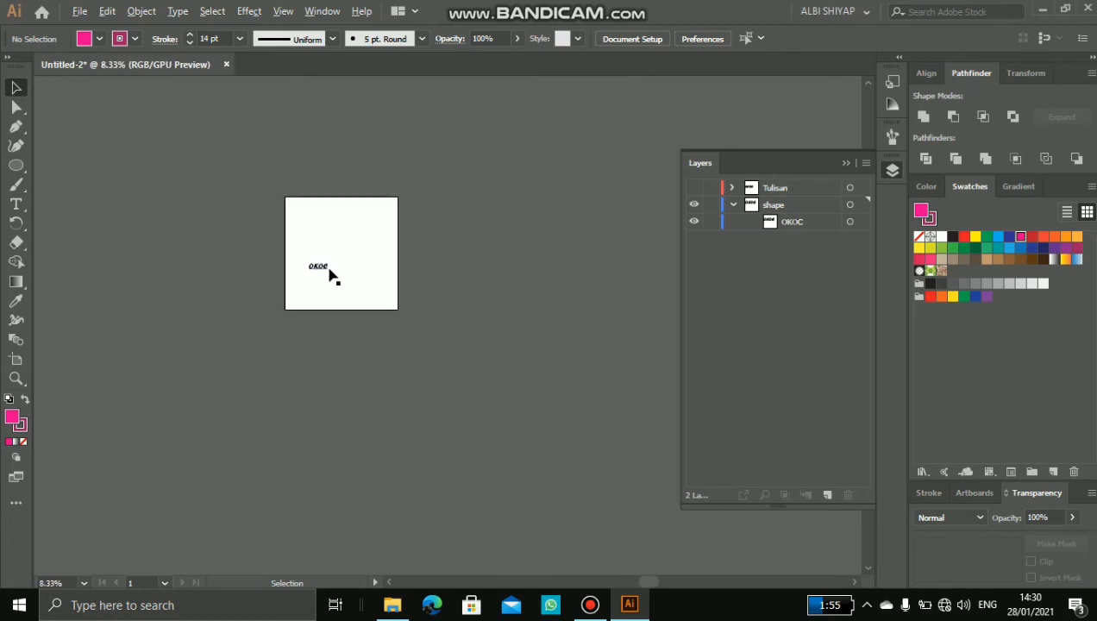
pyautogui.scroll(4, 328, 275)
pyautogui.scroll(-5, 329, 274)
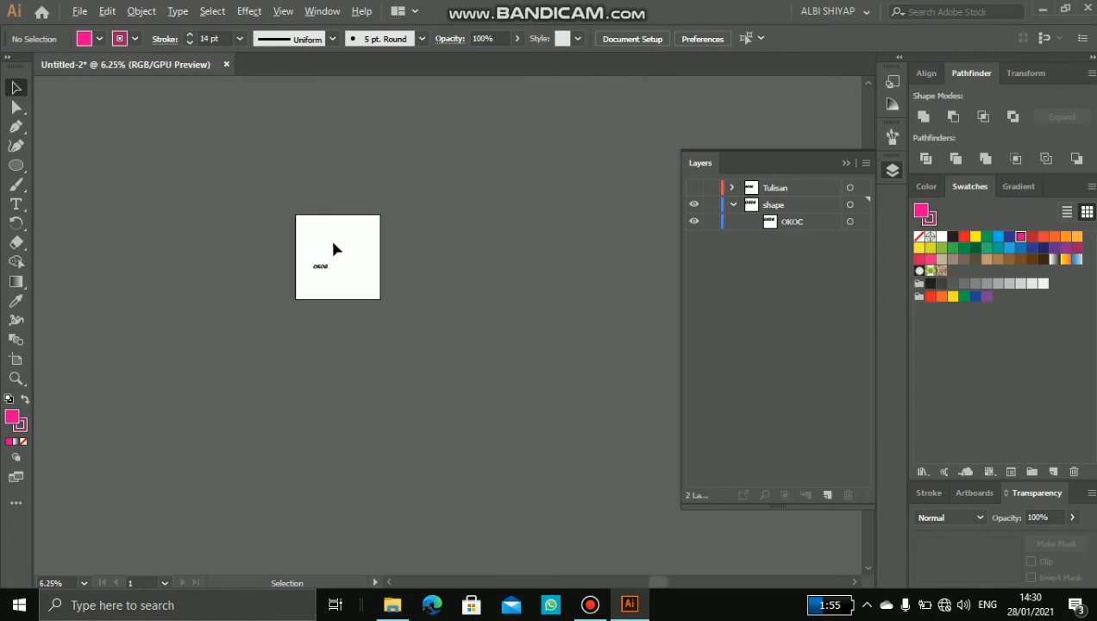
pyautogui.scroll(5, 333, 250)
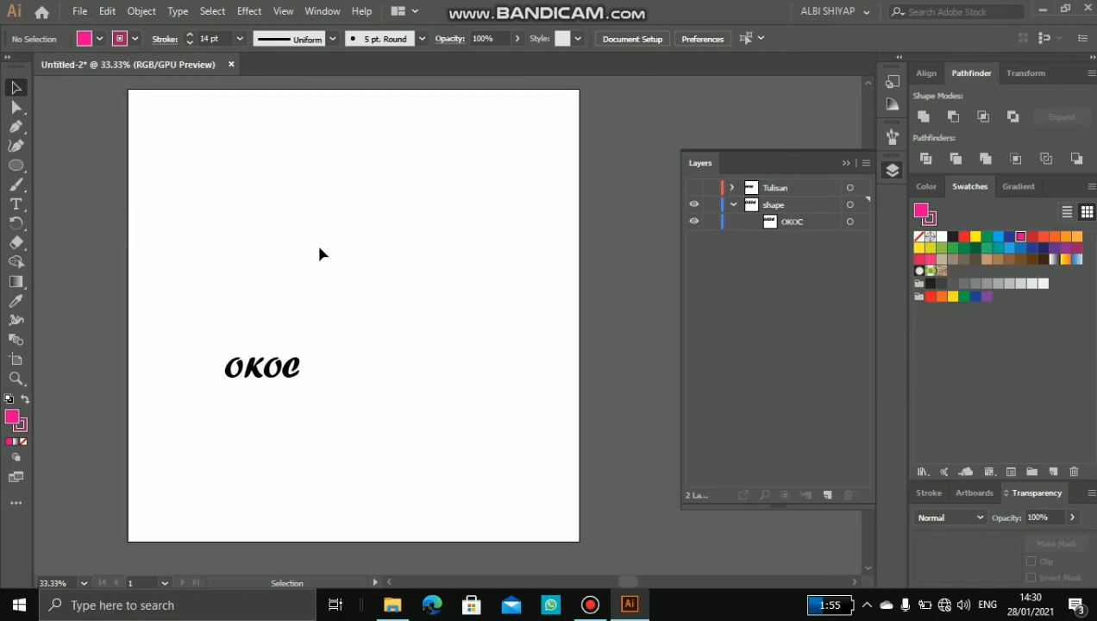
pyautogui.scroll(-3, 319, 252)
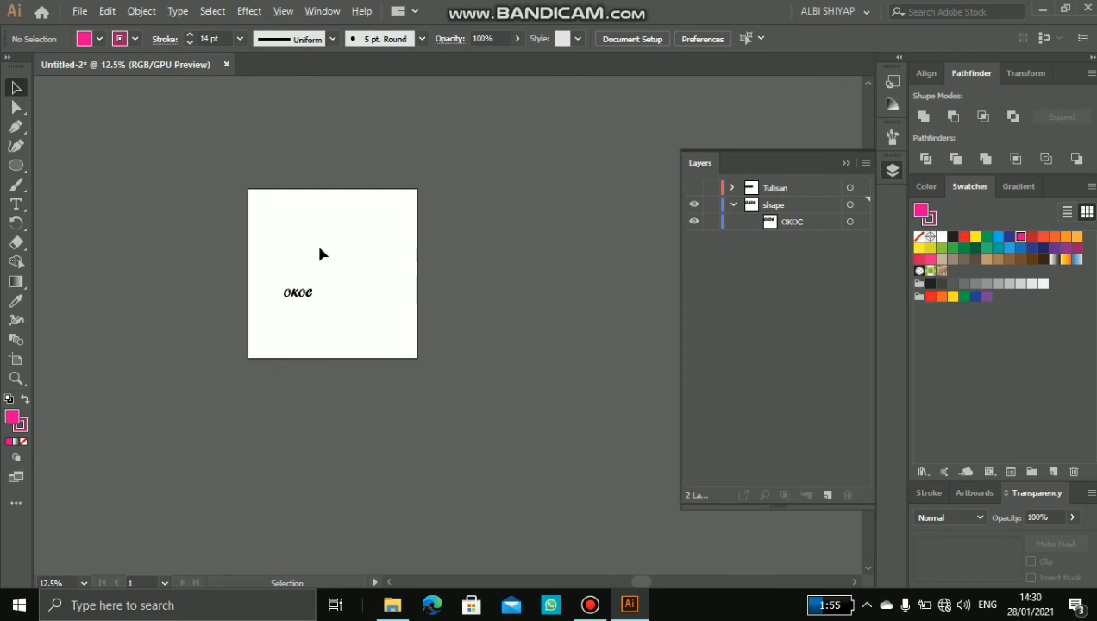
pyautogui.scroll(-3, 320, 253)
pyautogui.scroll(4, 320, 253)
pyautogui.scroll(-3, 473, 250)
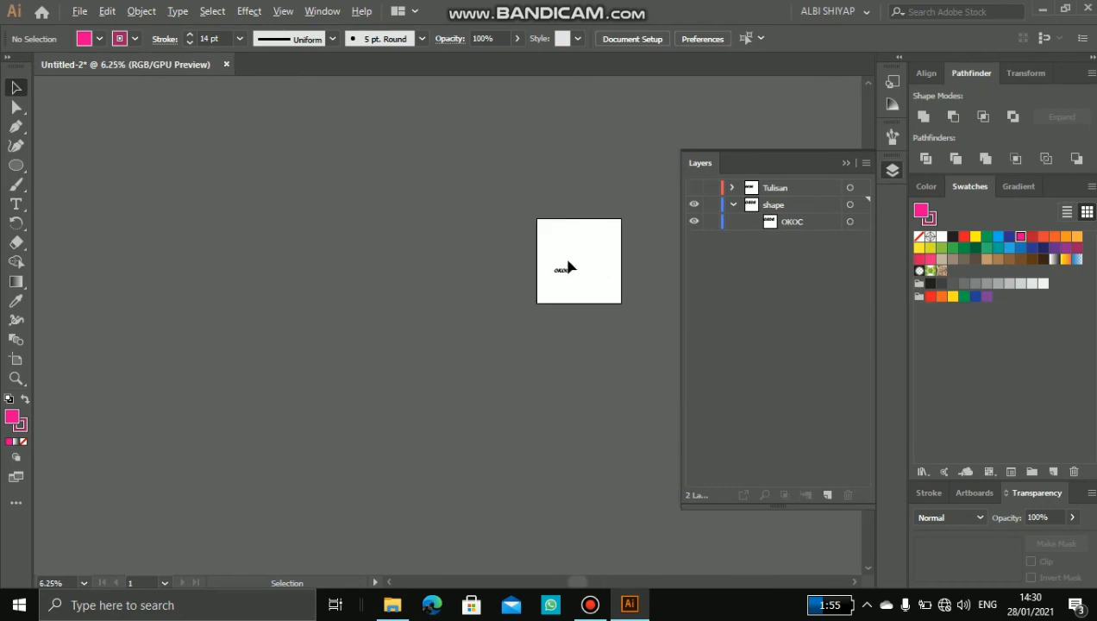
pyautogui.scroll(3, 567, 268)
pyautogui.scroll(2, 601, 263)
pyautogui.scroll(-2, 488, 286)
pyautogui.scroll(1, 487, 287)
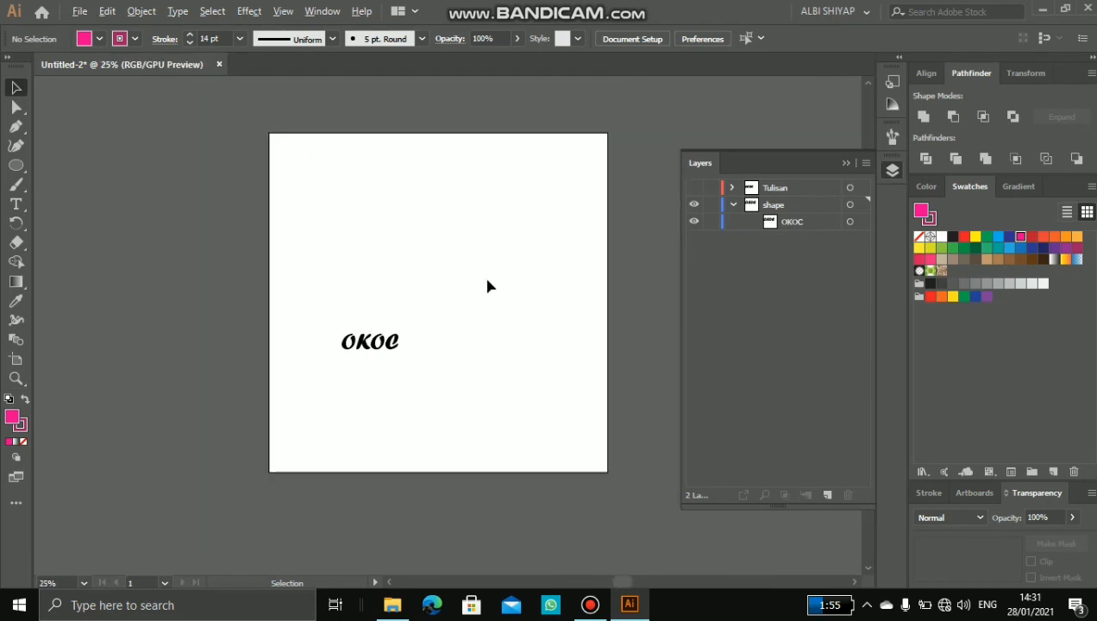
pyautogui.scroll(2, 487, 287)
pyautogui.scroll(-2, 480, 286)
pyautogui.scroll(1, 480, 286)
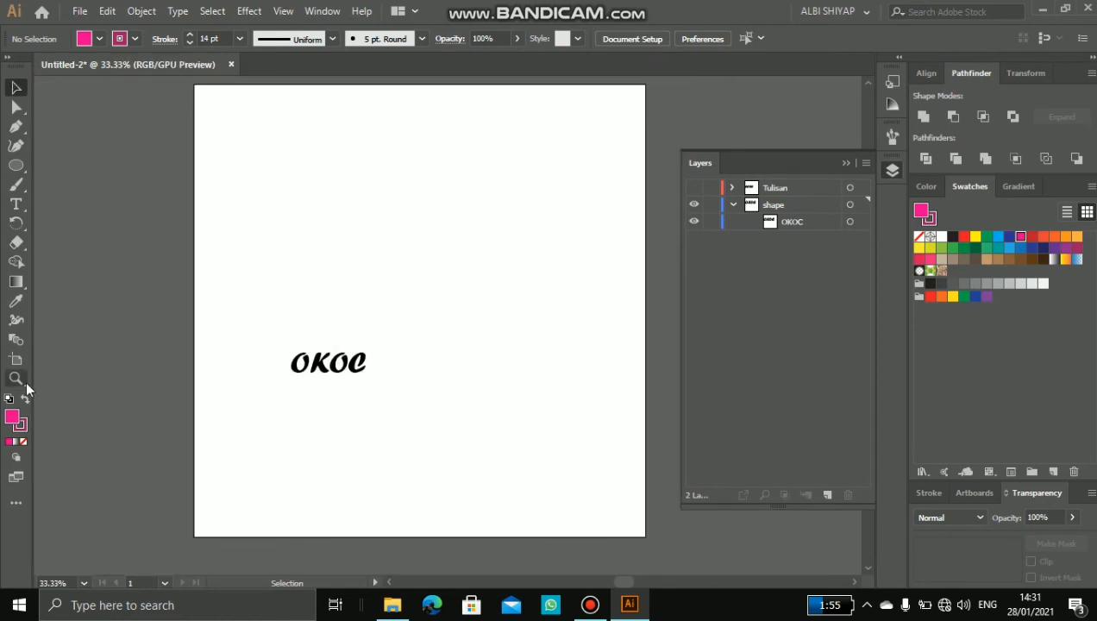
# Step: Collapse the Layers panel, keeping the whole artboard in view at 33.33%
pyautogui.scroll(-3, 389, 252)
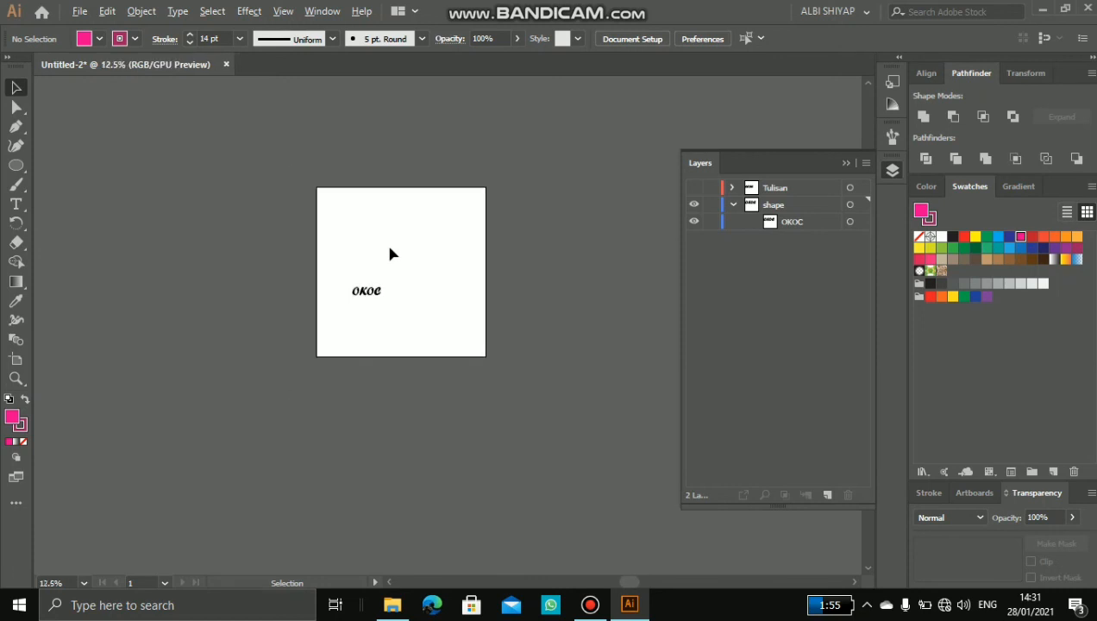
pyautogui.scroll(3, 389, 254)
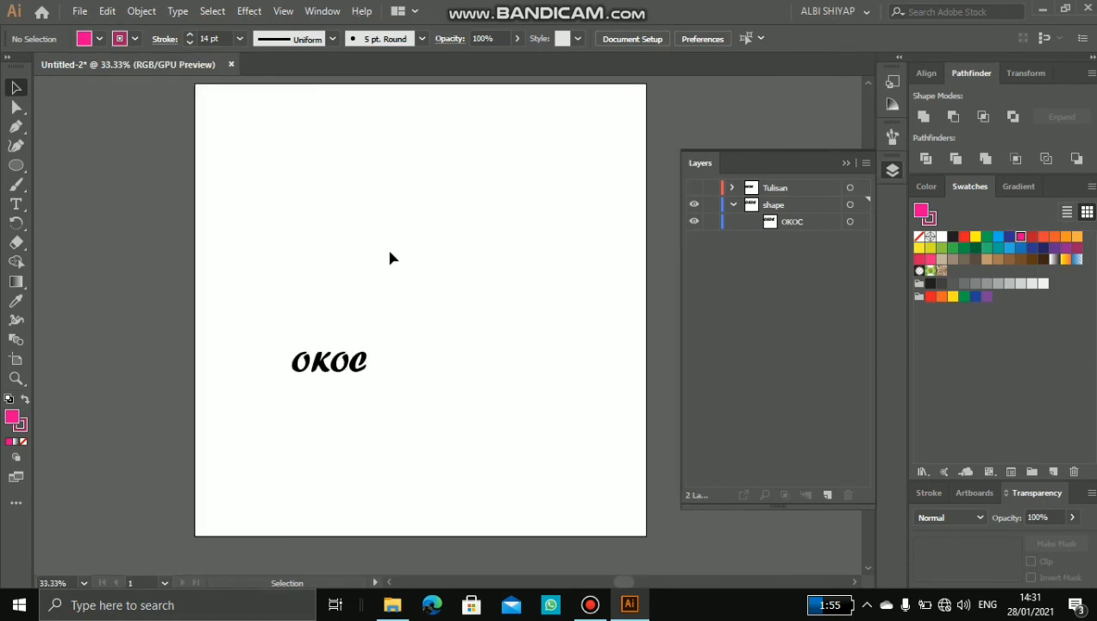
pyautogui.click(846, 163)
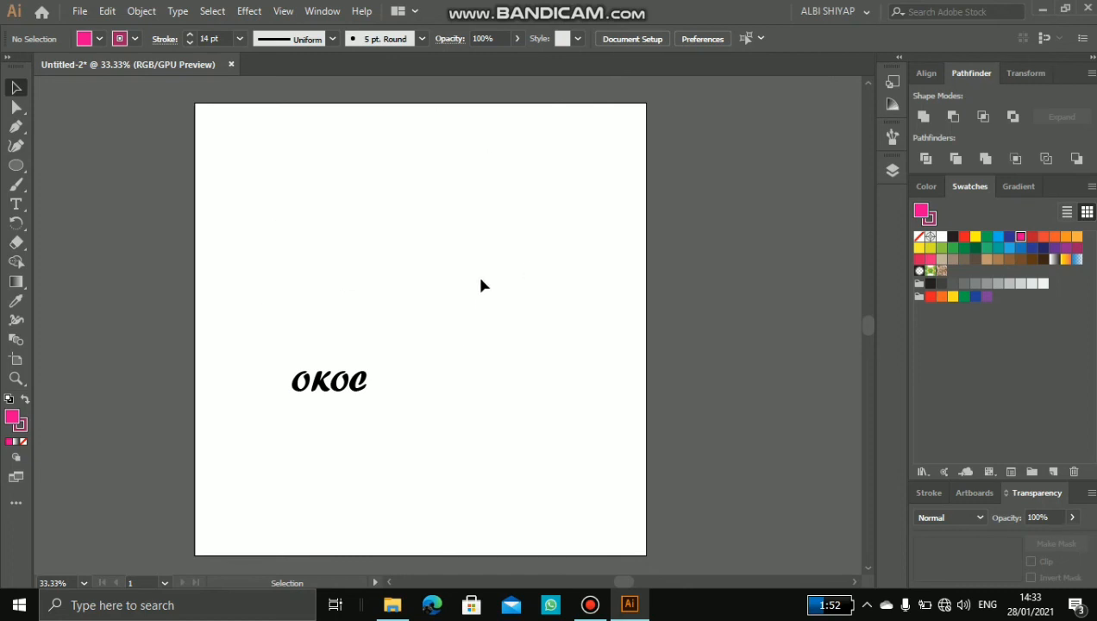
# Step: Start saving the document and choose the Pictures folder as its location
pyautogui.click(81, 12)
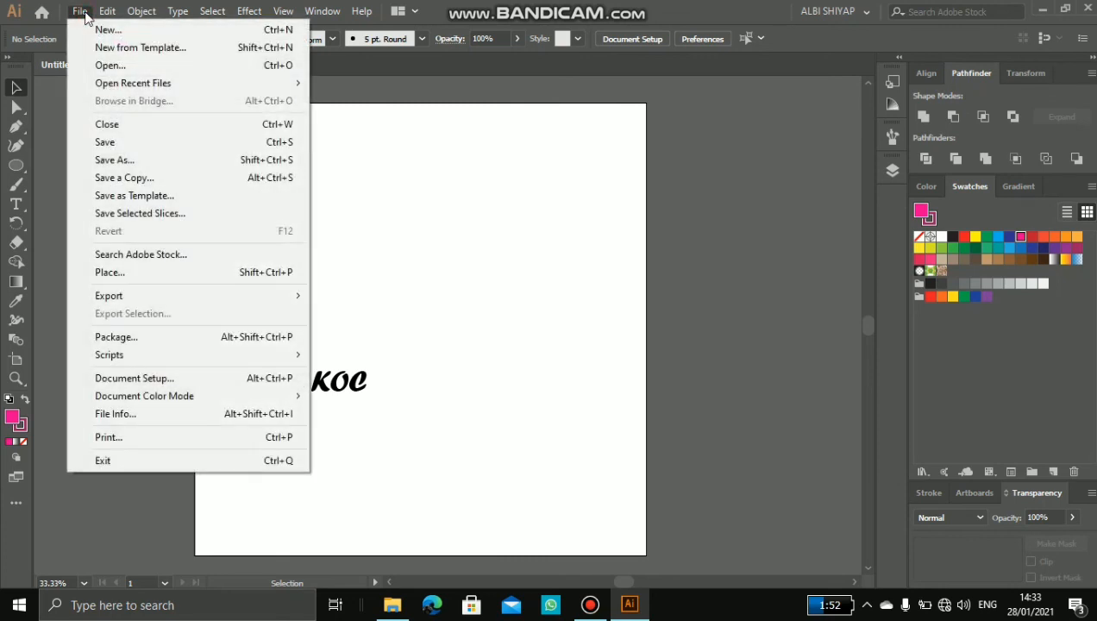
pyautogui.click(131, 145)
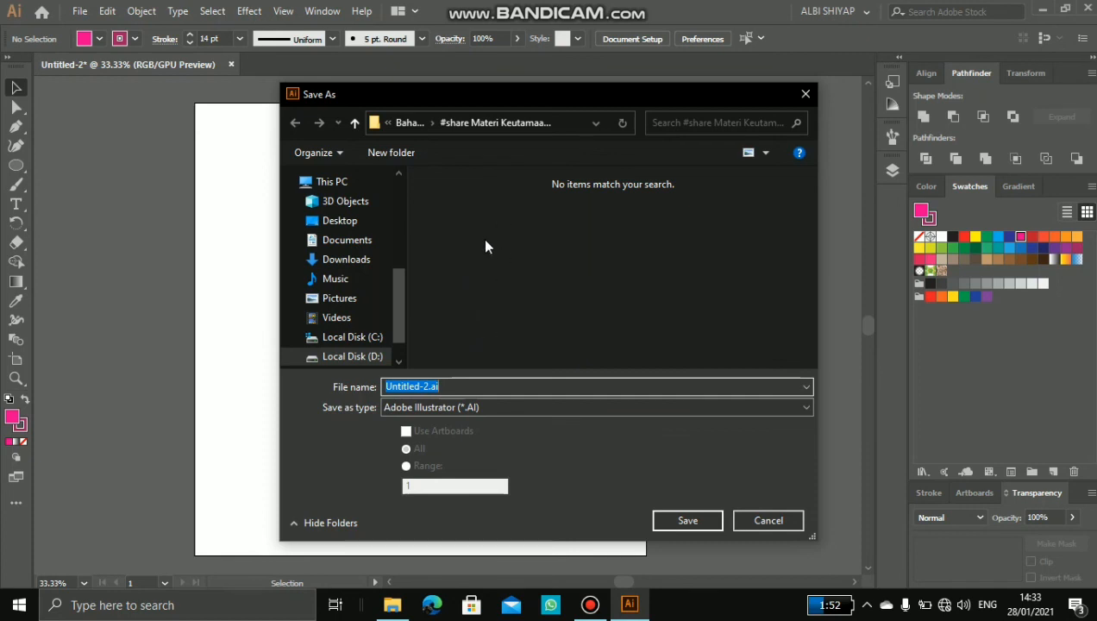
pyautogui.click(537, 255)
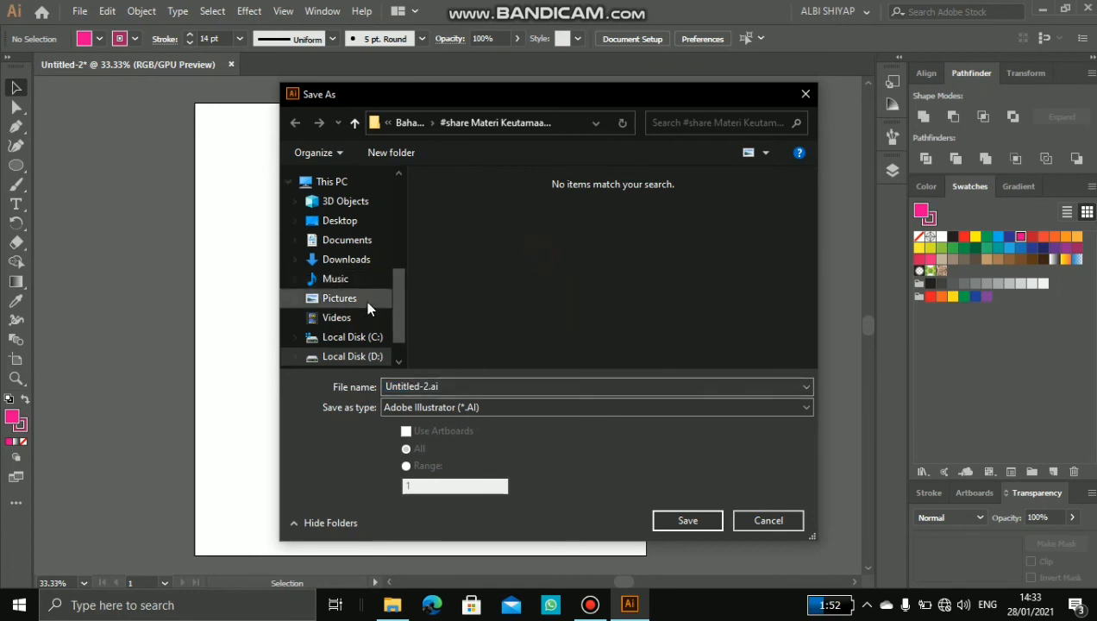
pyautogui.scroll(-1, 363, 337)
pyautogui.click(363, 339)
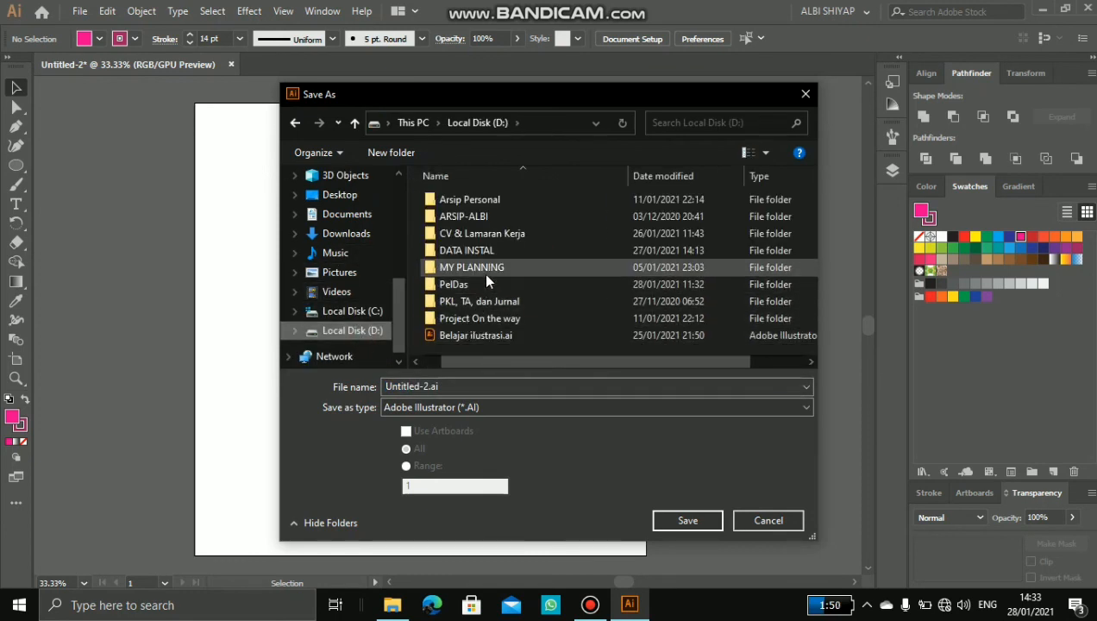
pyautogui.scroll(1, 368, 321)
pyautogui.click(361, 299)
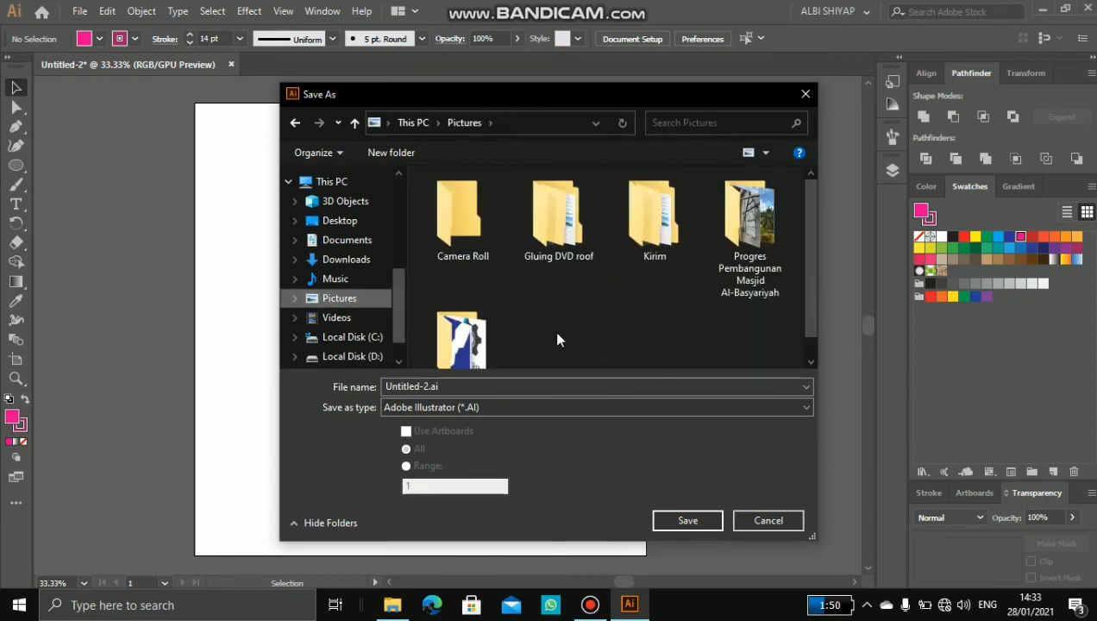
pyautogui.click(620, 303)
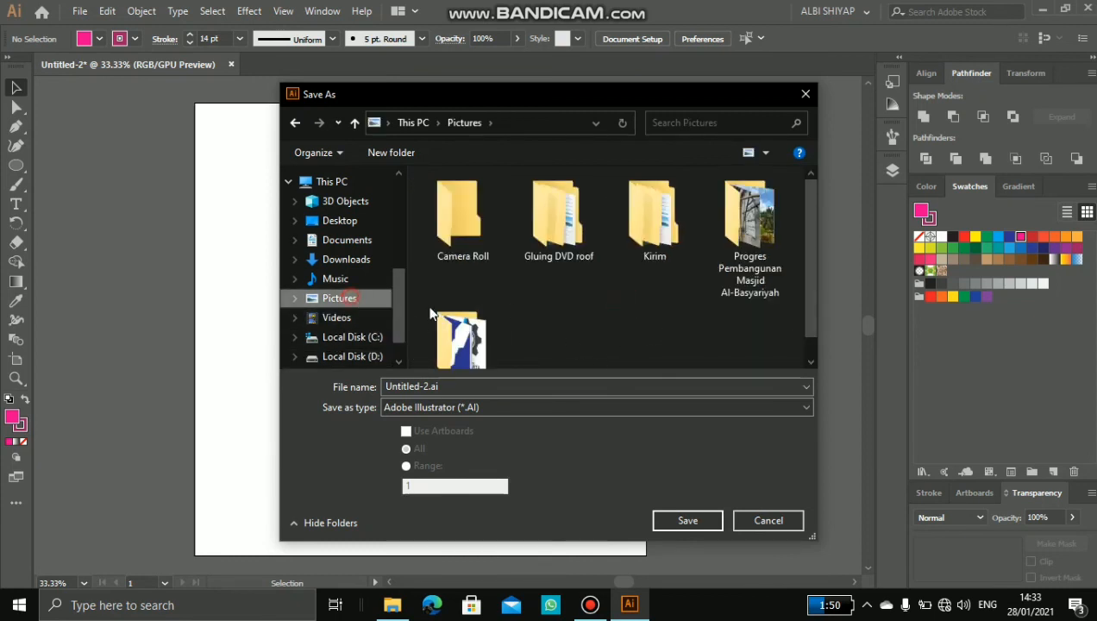
pyautogui.click(602, 317)
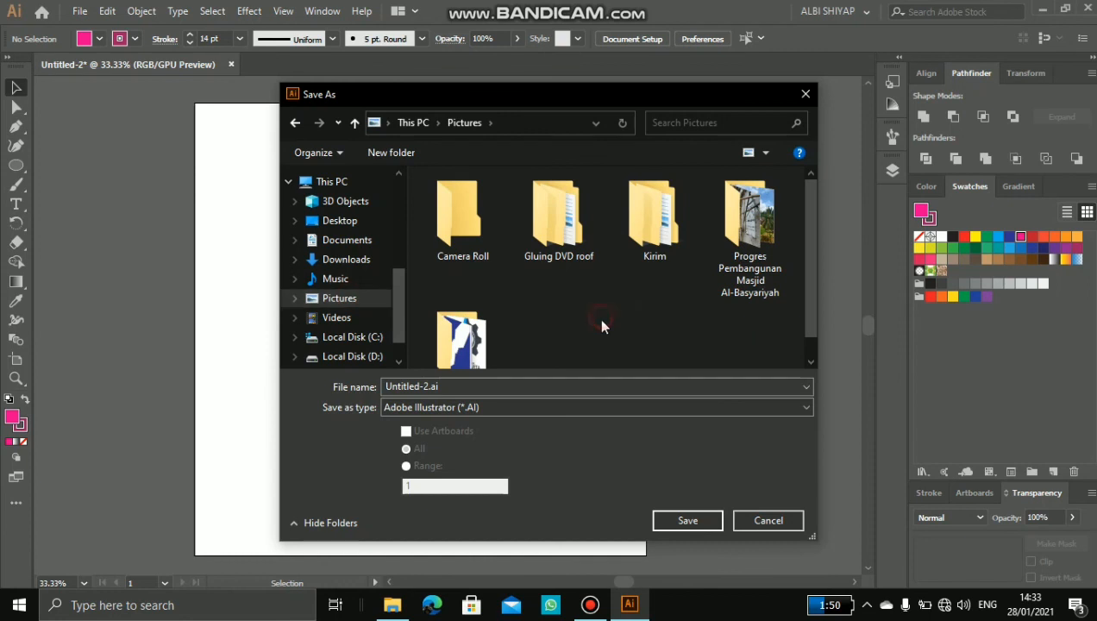
# Step: Name the file Belajar.ai and save it in Adobe Illustrator format with the Illustrator CC version options
pyautogui.doubleClick(425, 386)
pyautogui.click(429, 387)
pyautogui.moveTo(430, 387); pyautogui.dragTo(373, 386)
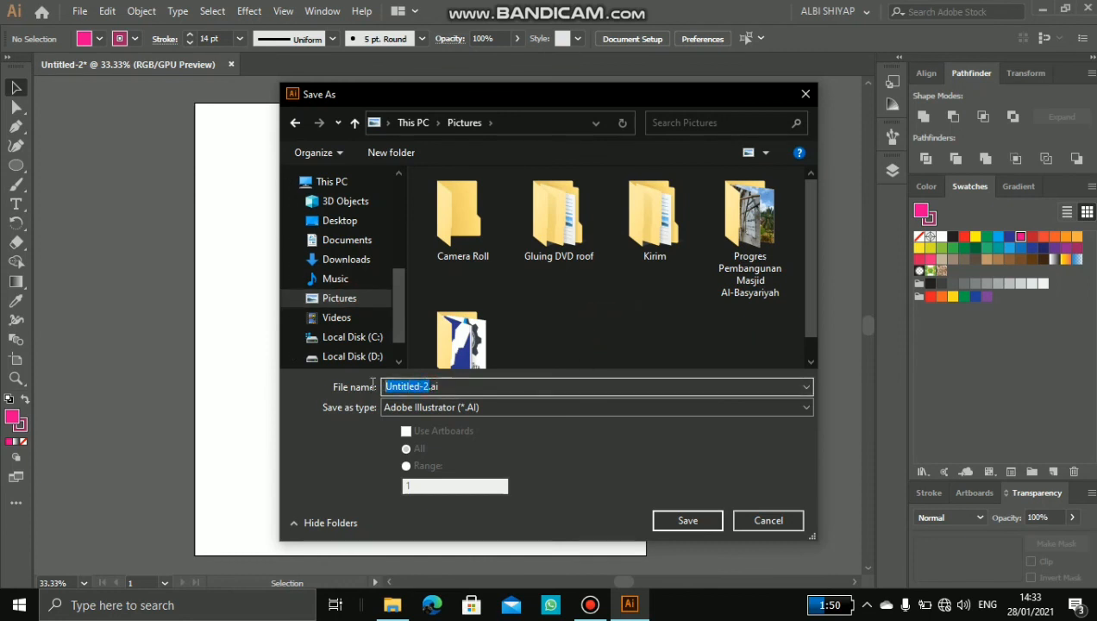
pyautogui.write('Belajar')
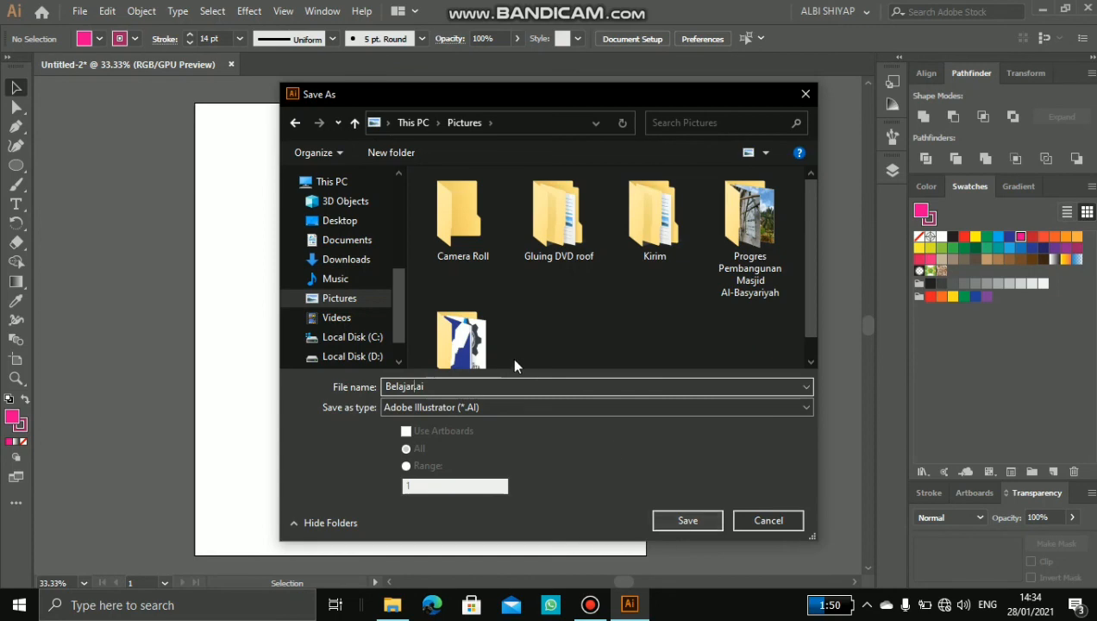
pyautogui.click(682, 522)
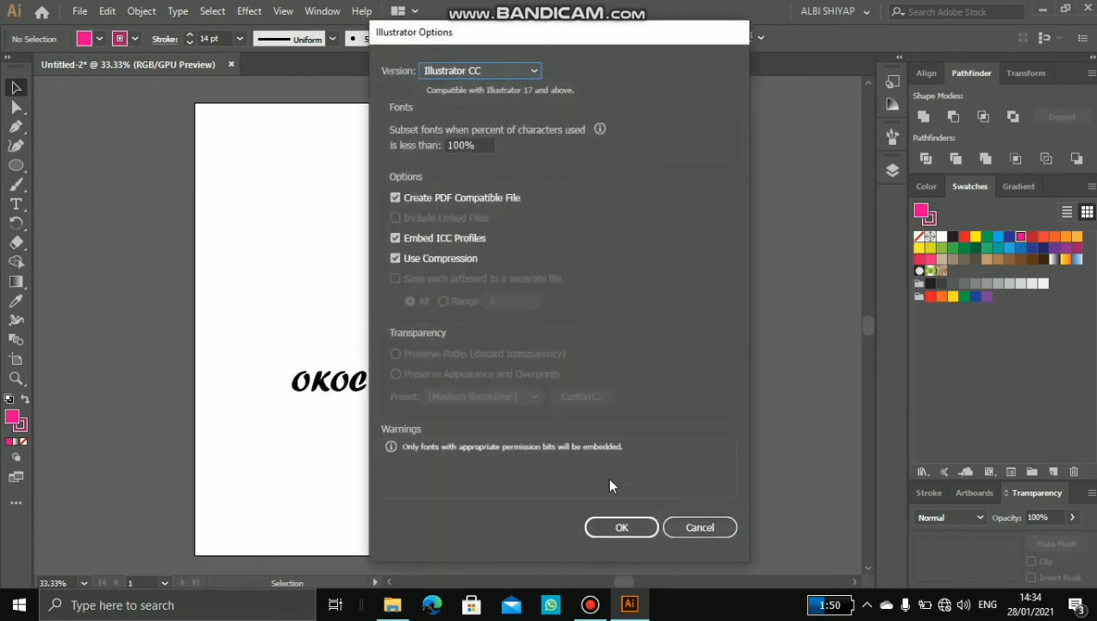
pyautogui.click(622, 527)
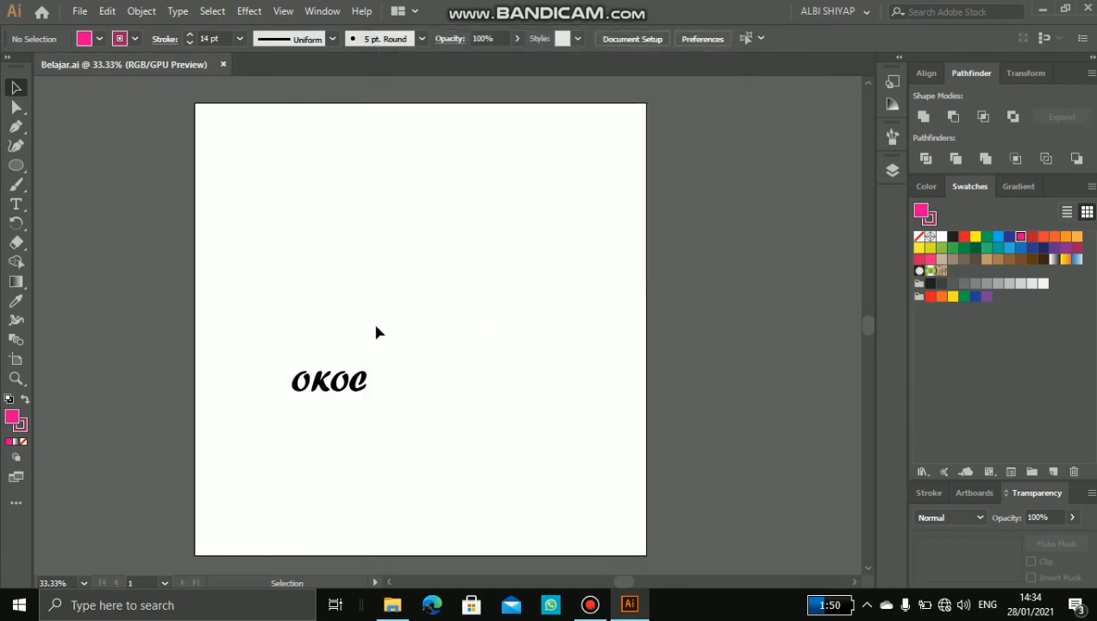
# Step: Export the artwork to the Pictures folder in JPEG format as Belajar.jpg, continuing to the JPEG options
pyautogui.click(80, 12)
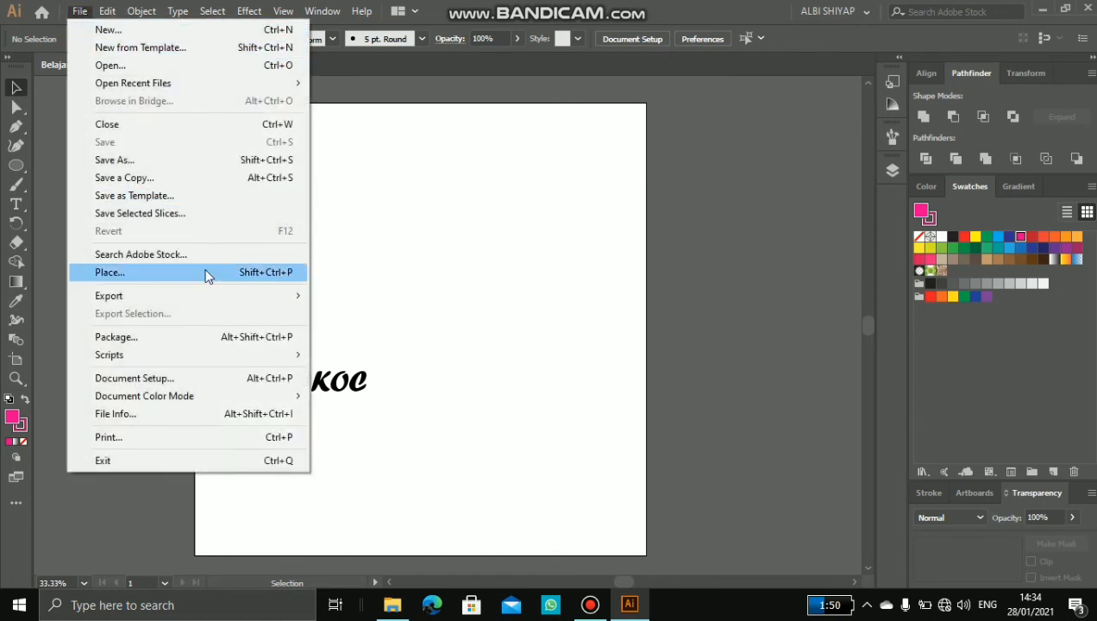
pyautogui.moveTo(220, 295)
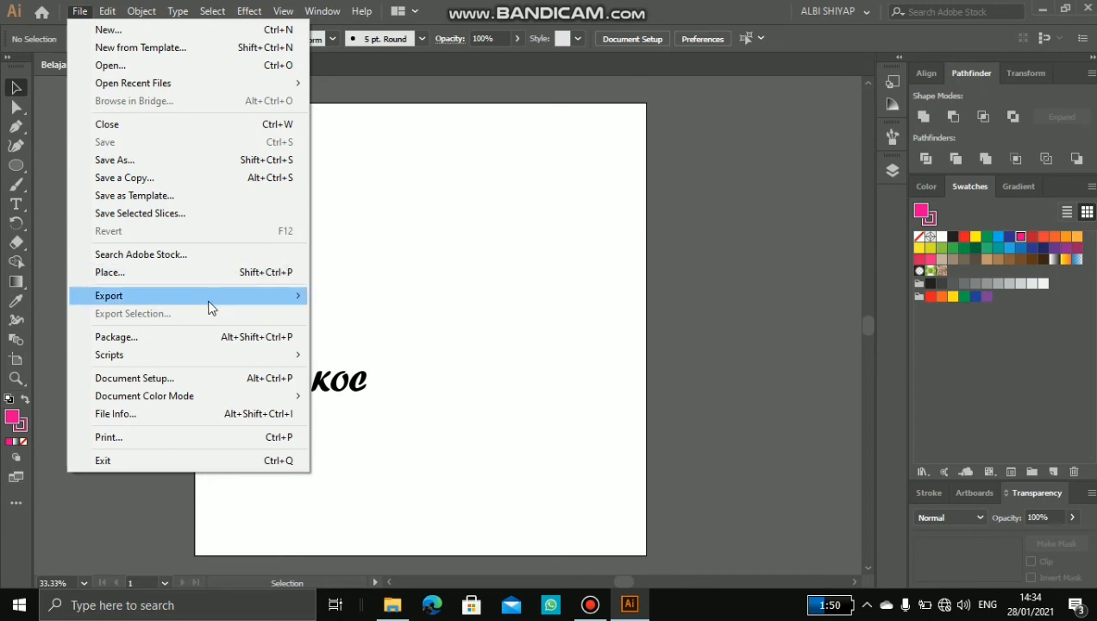
pyautogui.click(342, 320)
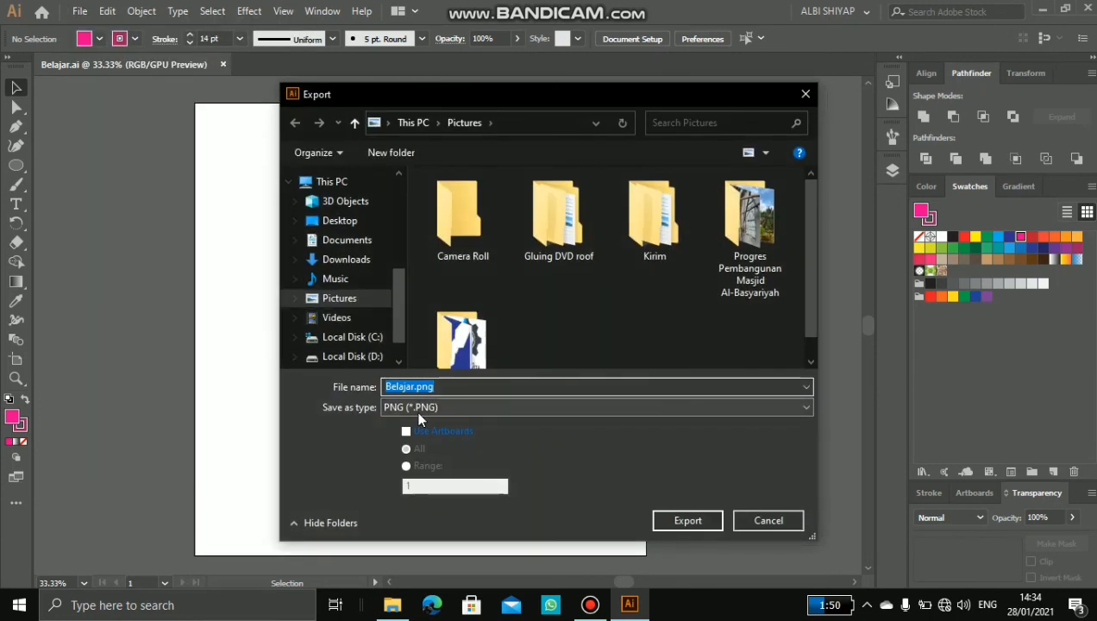
pyautogui.click(420, 410)
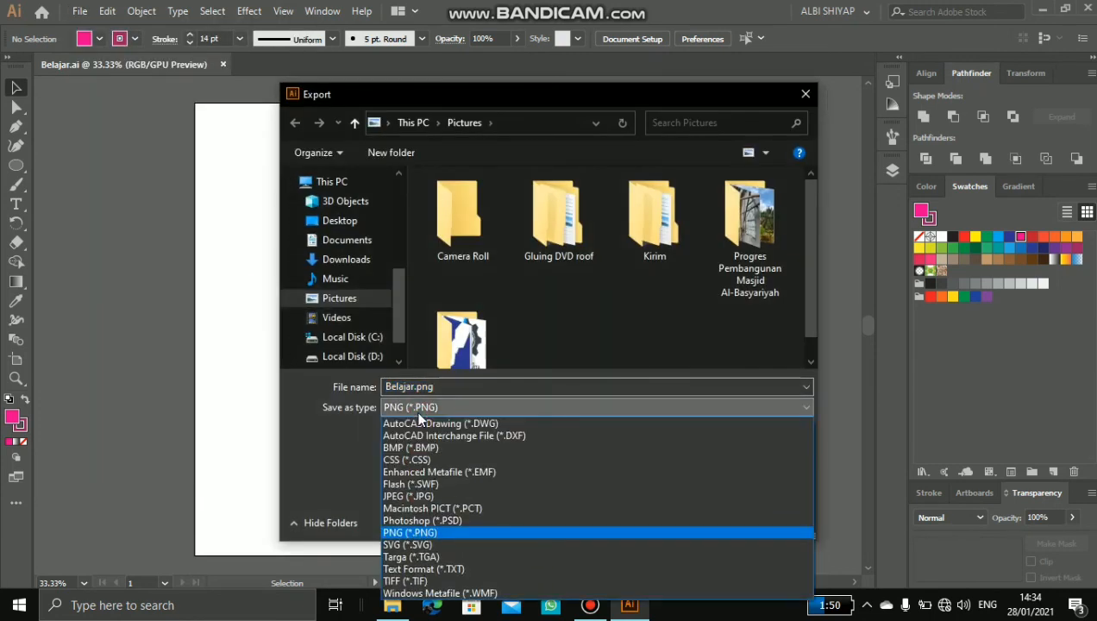
pyautogui.click(432, 534)
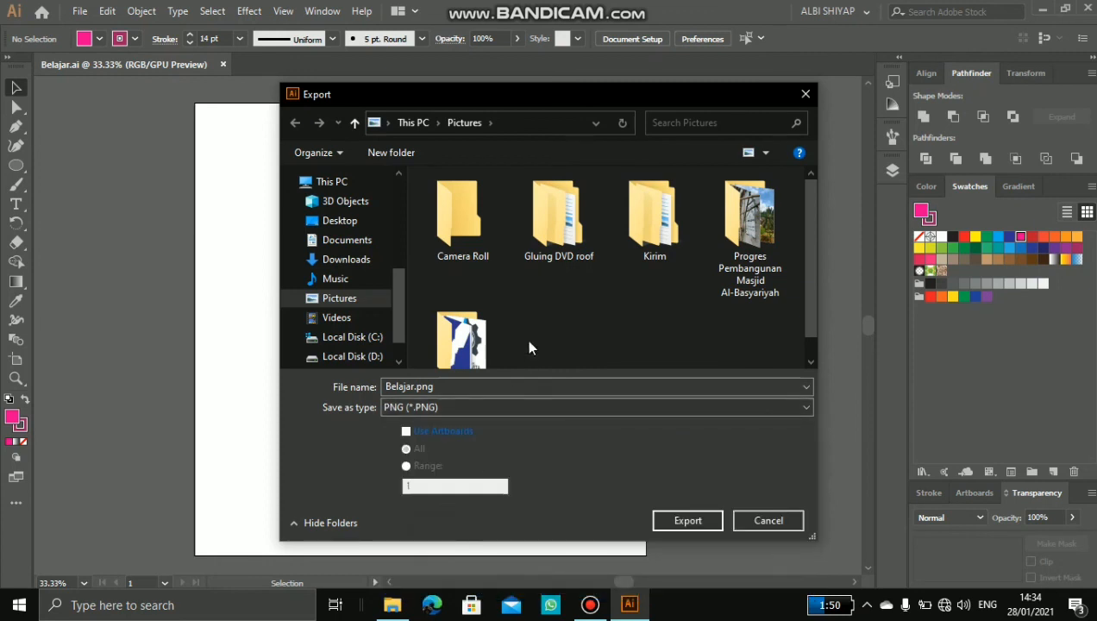
pyautogui.click(451, 408)
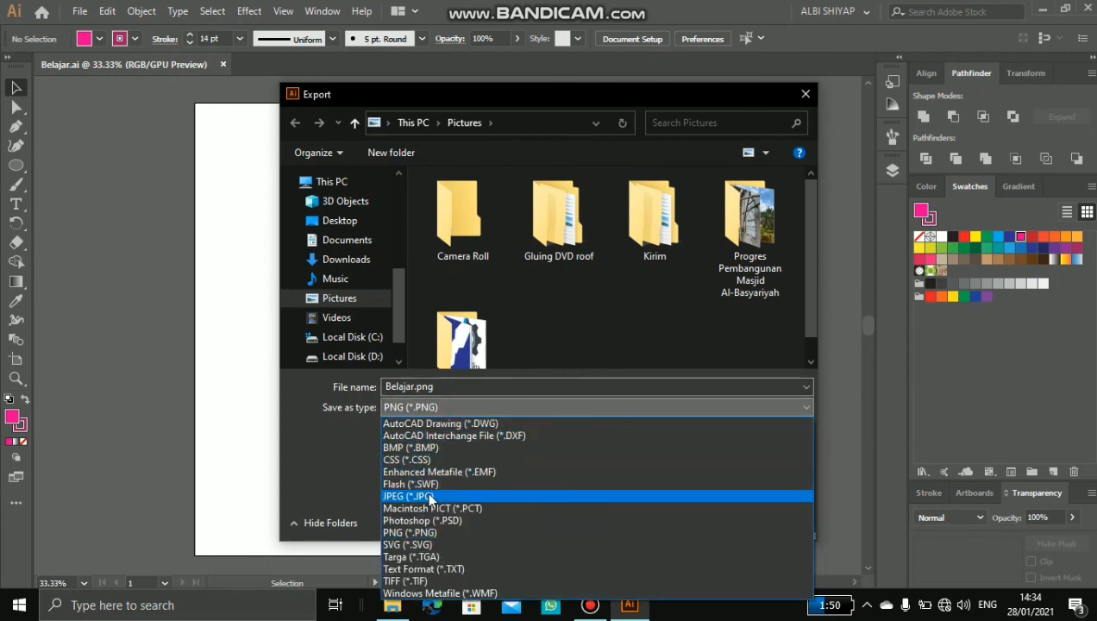
pyautogui.click(440, 498)
pyautogui.scroll(-2, 567, 321)
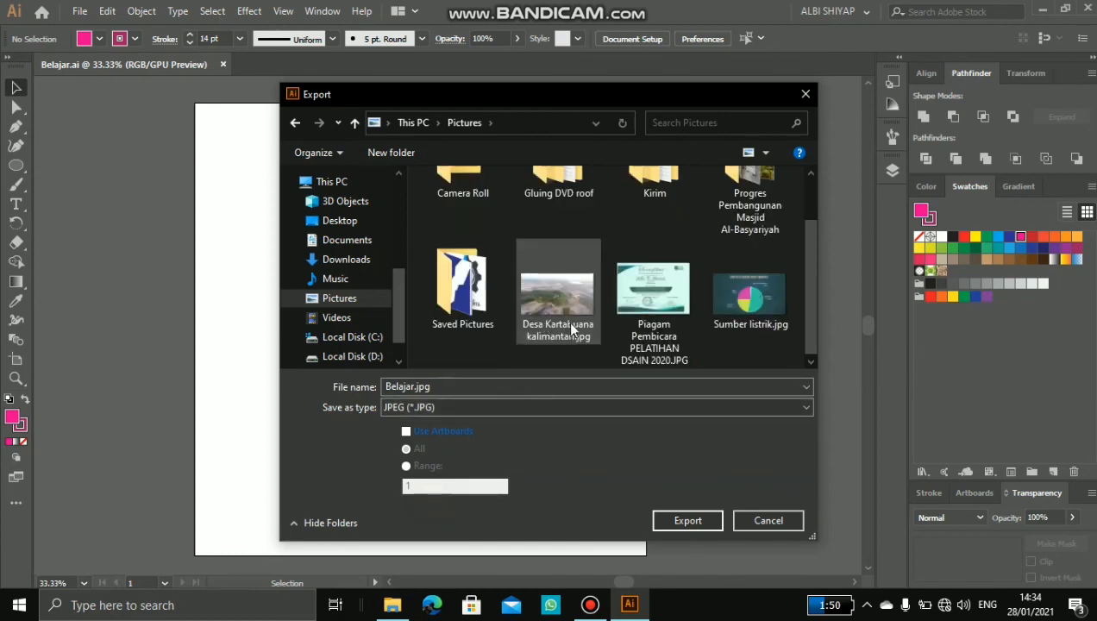
pyautogui.click(704, 521)
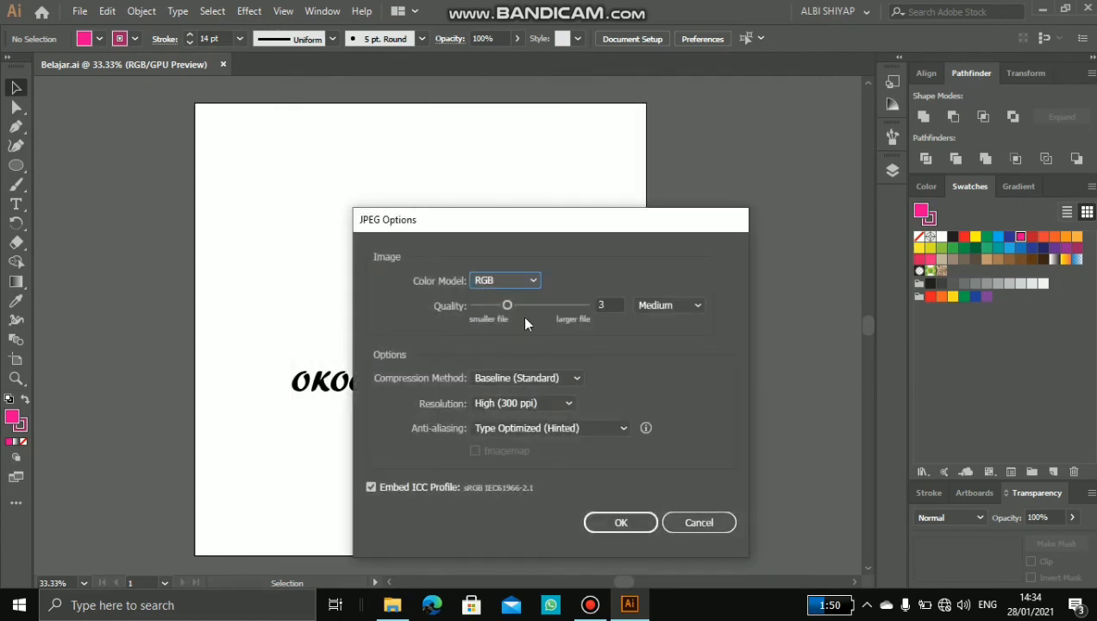
# Step: Set the JPEG quality to Maximum, keep the resolution at High (300 ppi), and complete the export
pyautogui.click(653, 305)
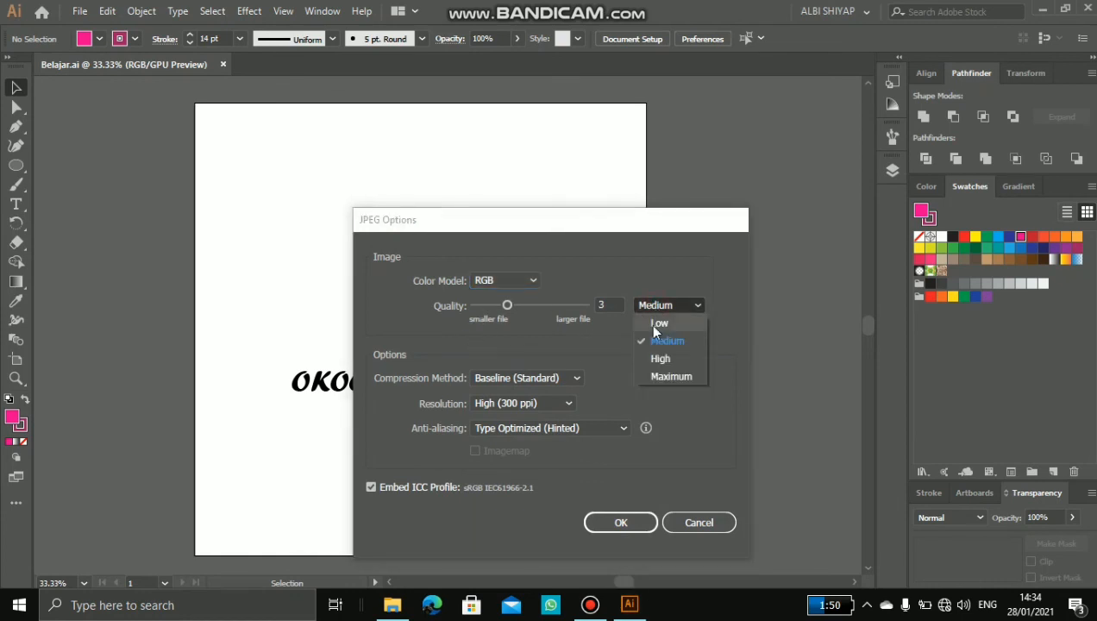
pyautogui.click(664, 377)
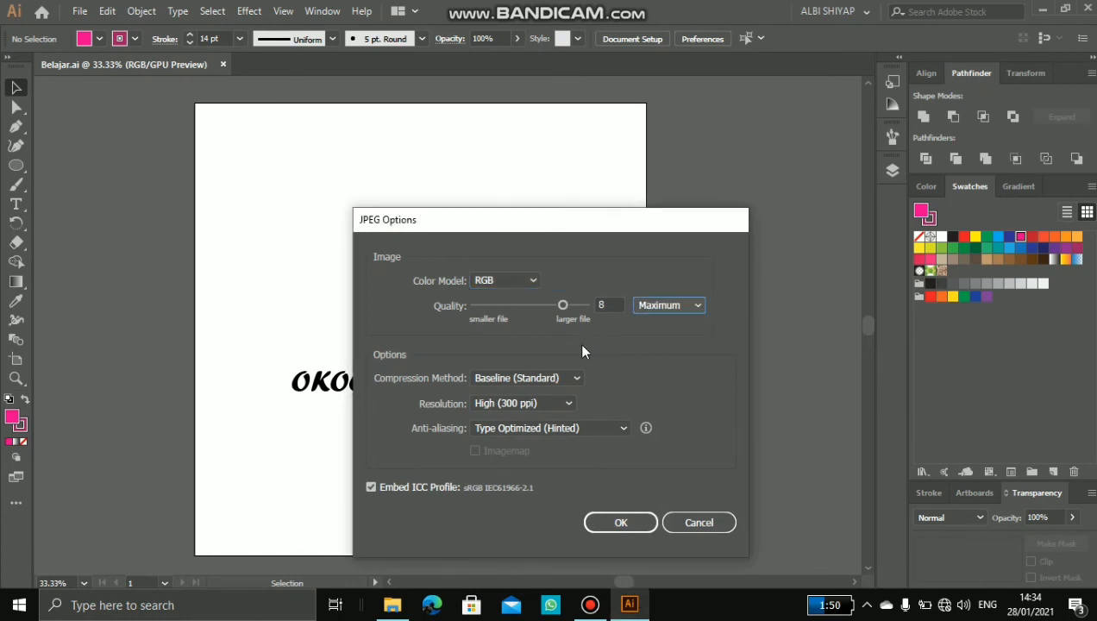
pyautogui.click(544, 401)
pyautogui.click(536, 450)
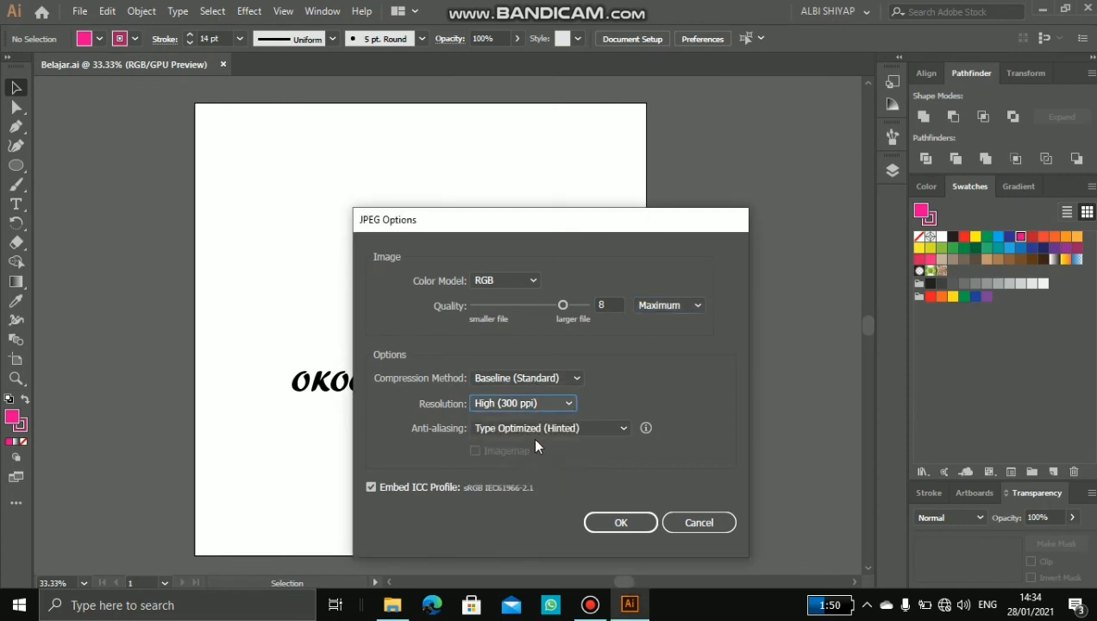
pyautogui.click(618, 528)
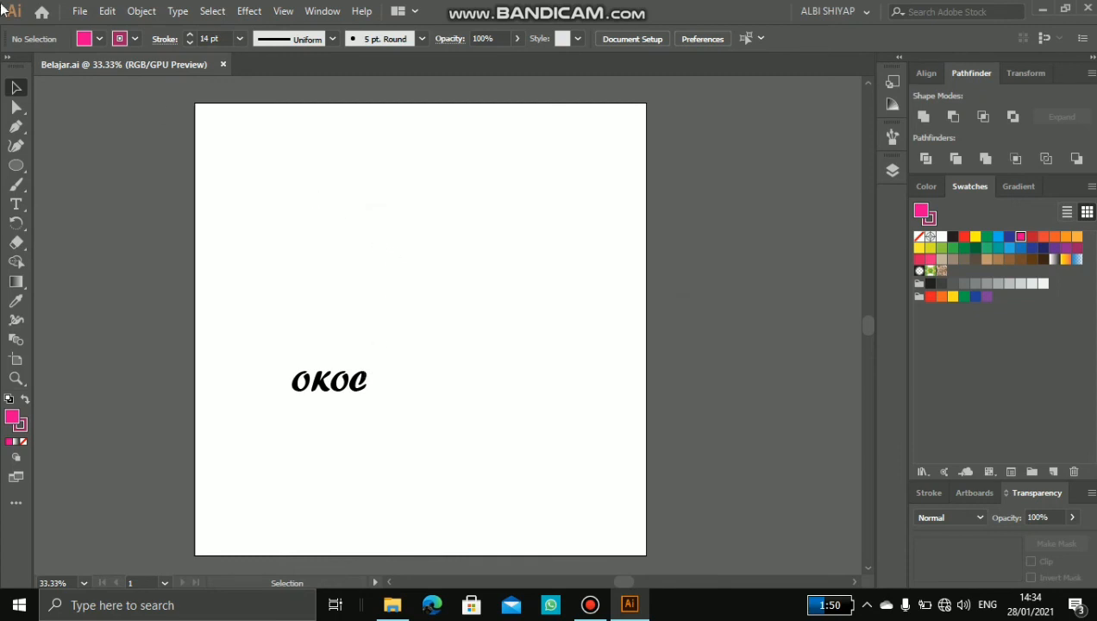
# Step: Save the document in Adobe PDF format as Belajar.pdf in the Pictures folder, accepting the PDF settings
pyautogui.click(80, 10)
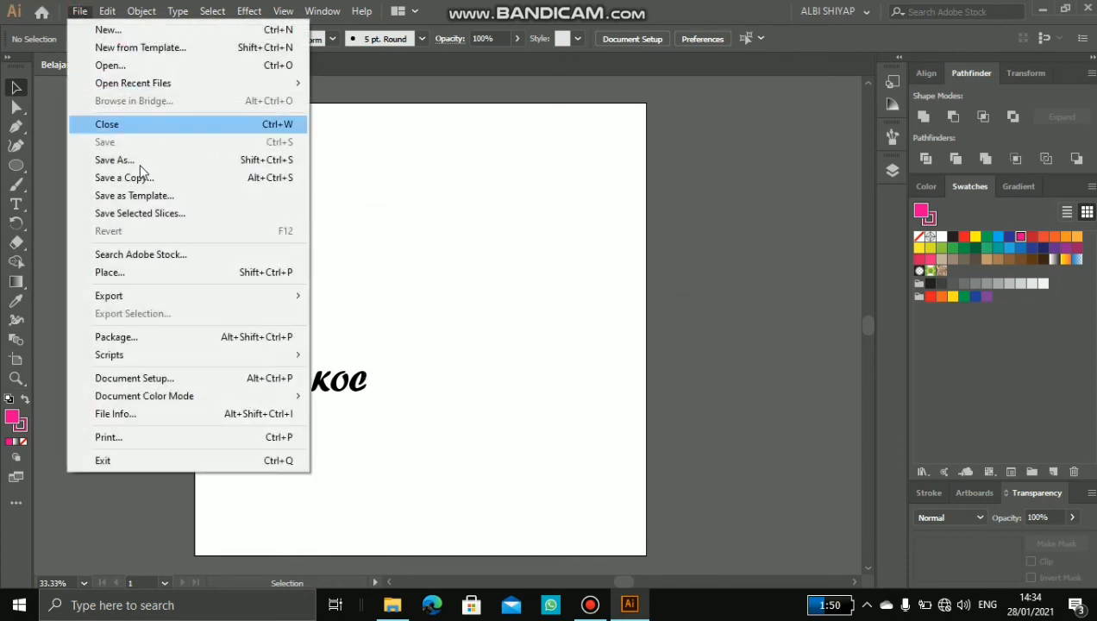
pyautogui.click(134, 161)
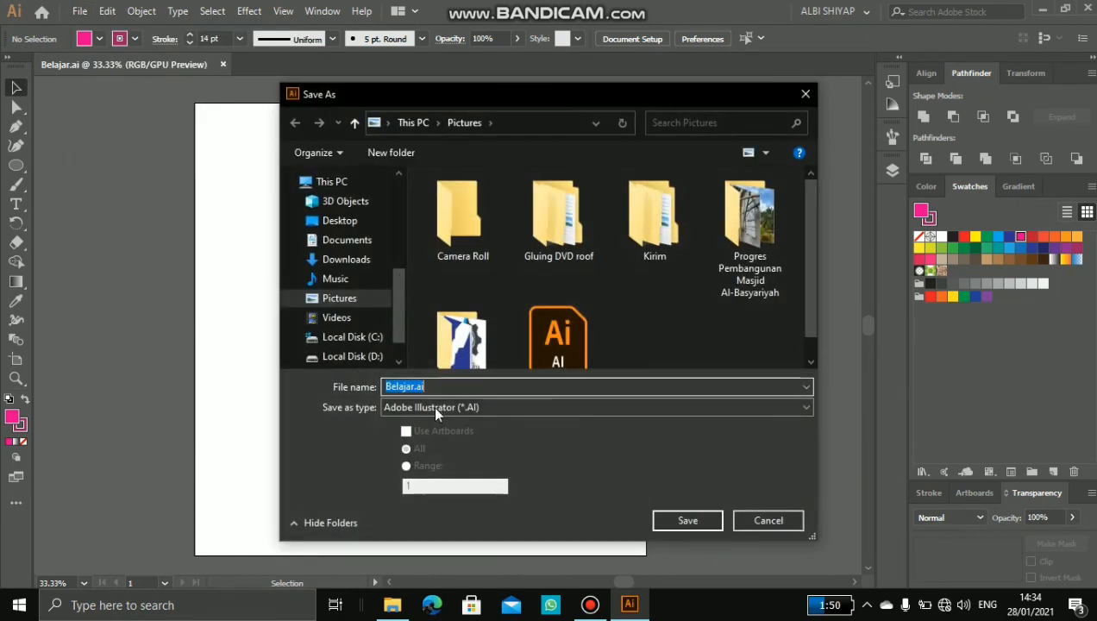
pyautogui.click(432, 408)
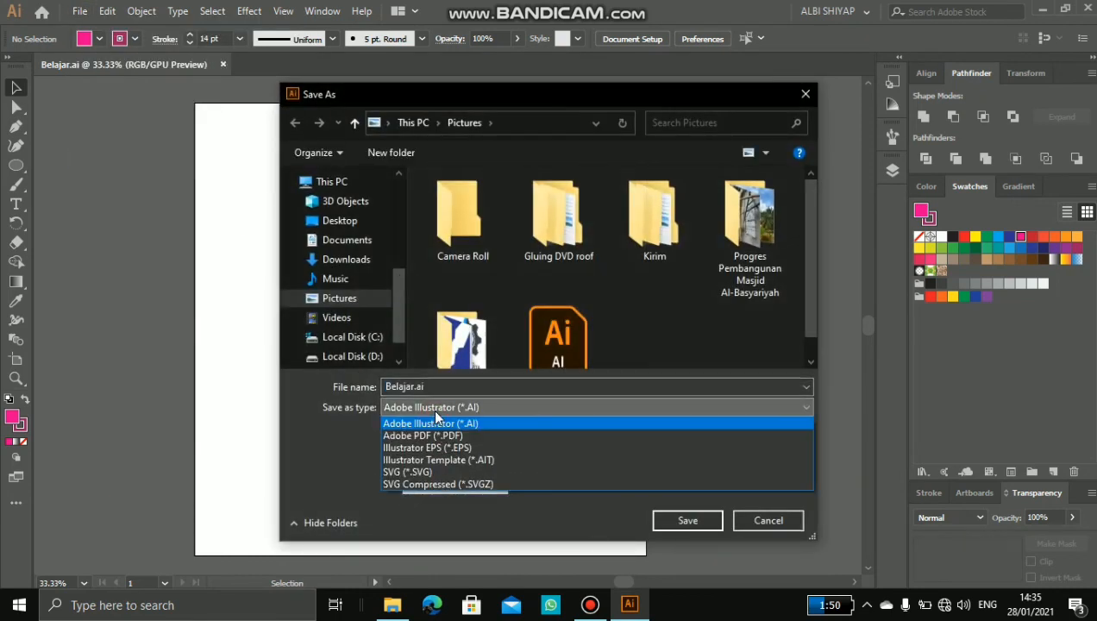
pyautogui.click(436, 432)
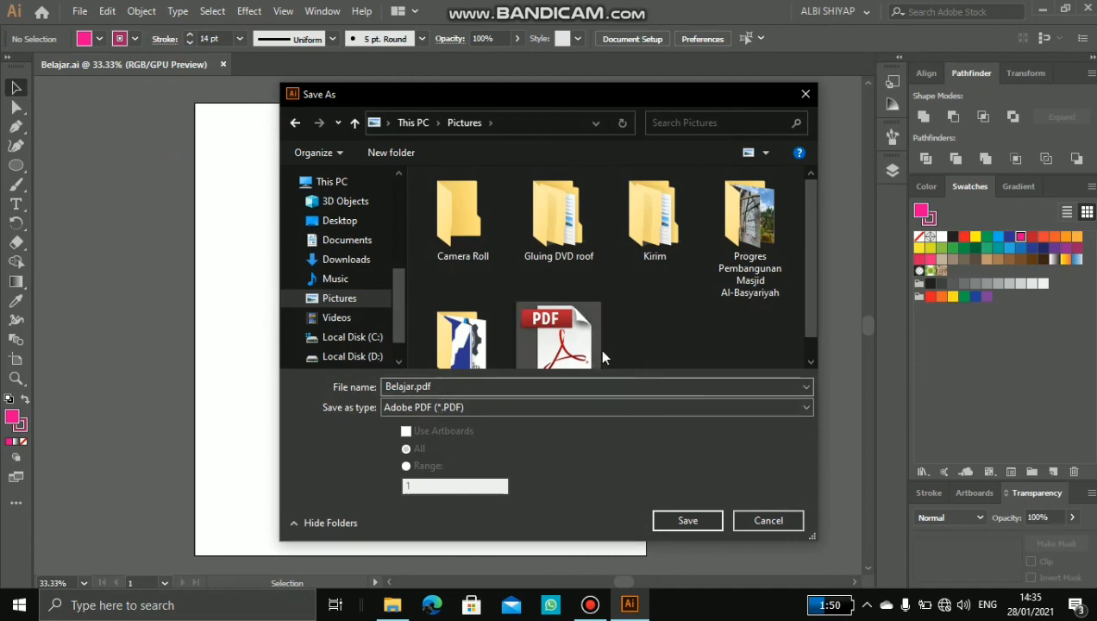
pyautogui.click(692, 520)
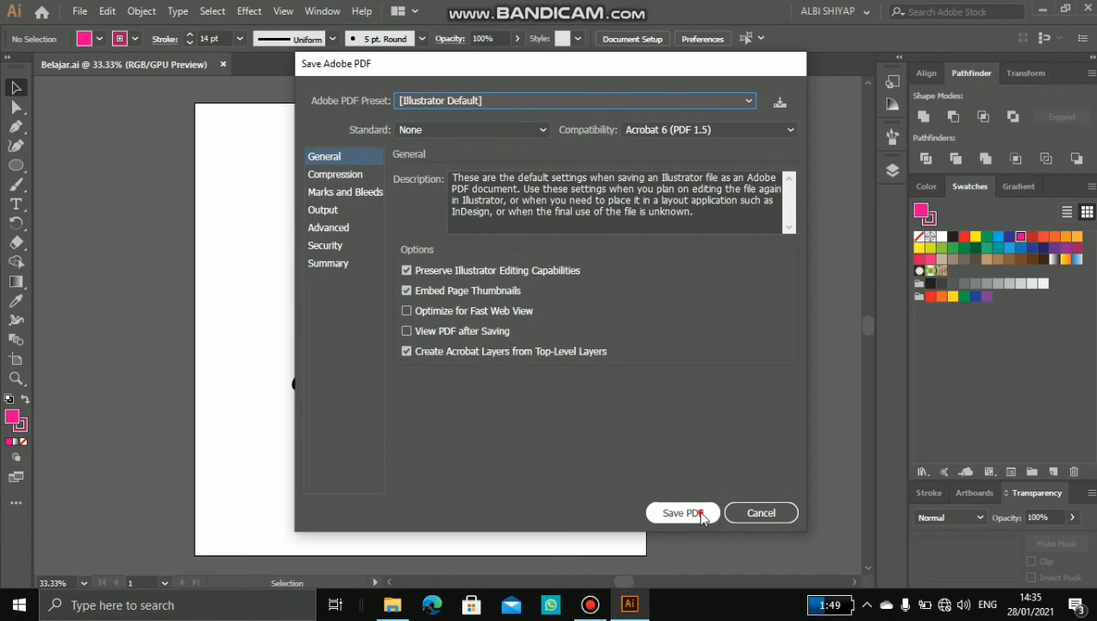
pyautogui.click(696, 513)
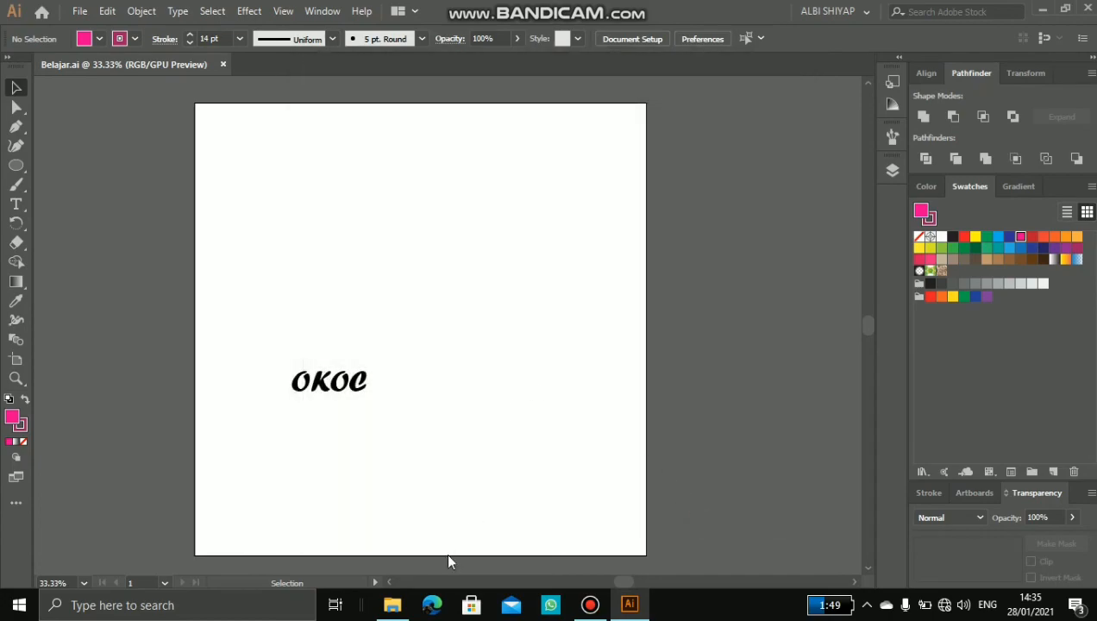
# Step: Open the Pictures folder in a new File Explorer window and check the saved Belajar.ai, Belajar.jpg and Belajar.pdf files
pyautogui.click(393, 605)
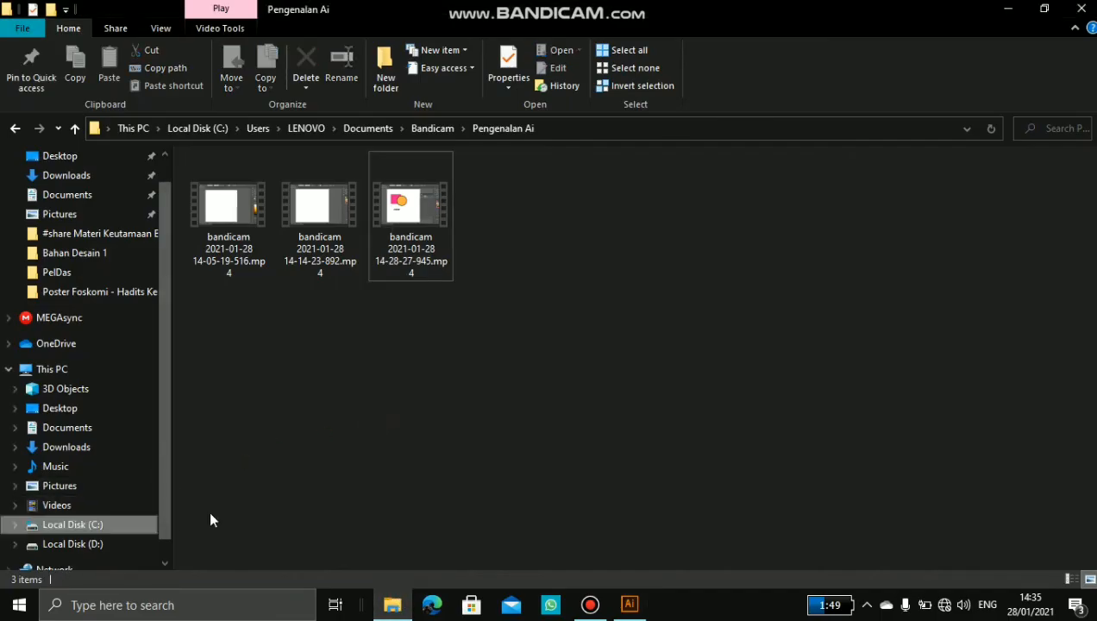
pyautogui.press('super+e')
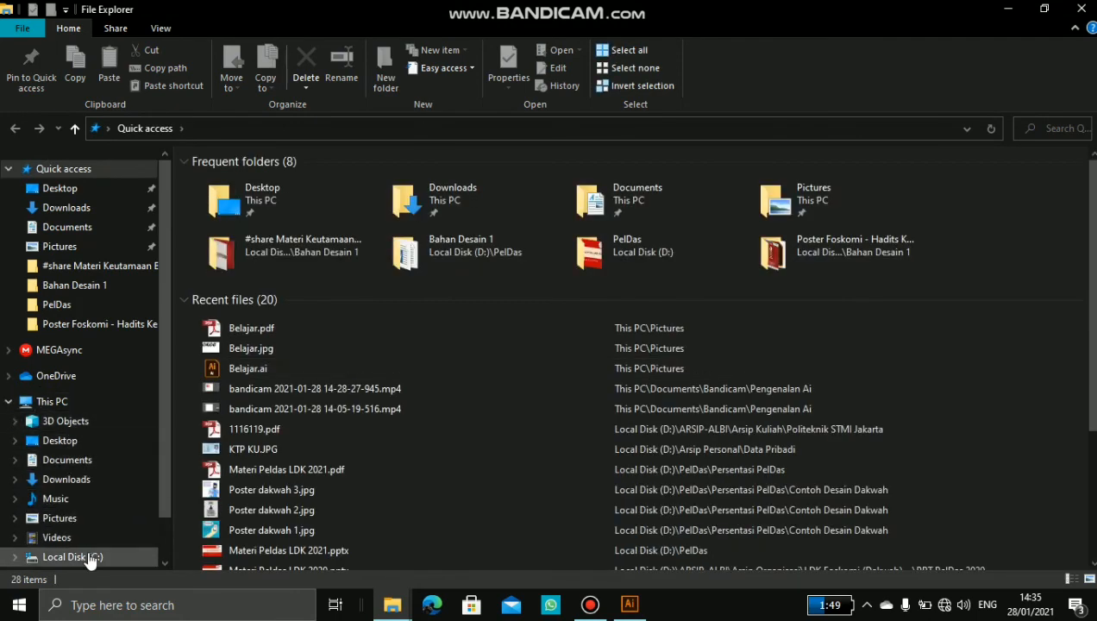
pyautogui.click(72, 557)
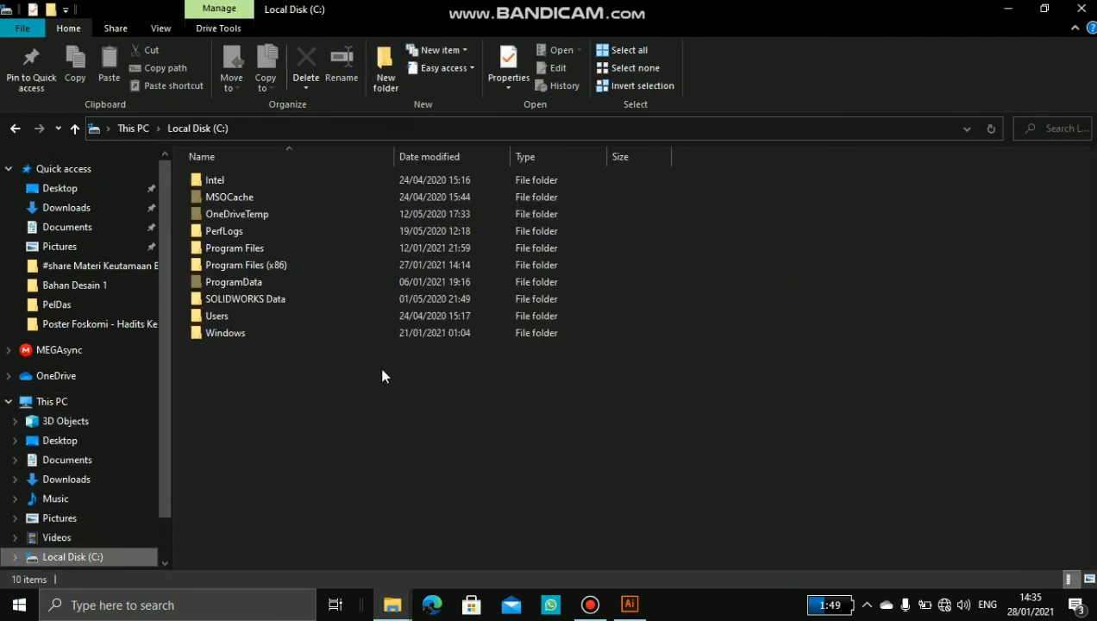
pyautogui.click(96, 517)
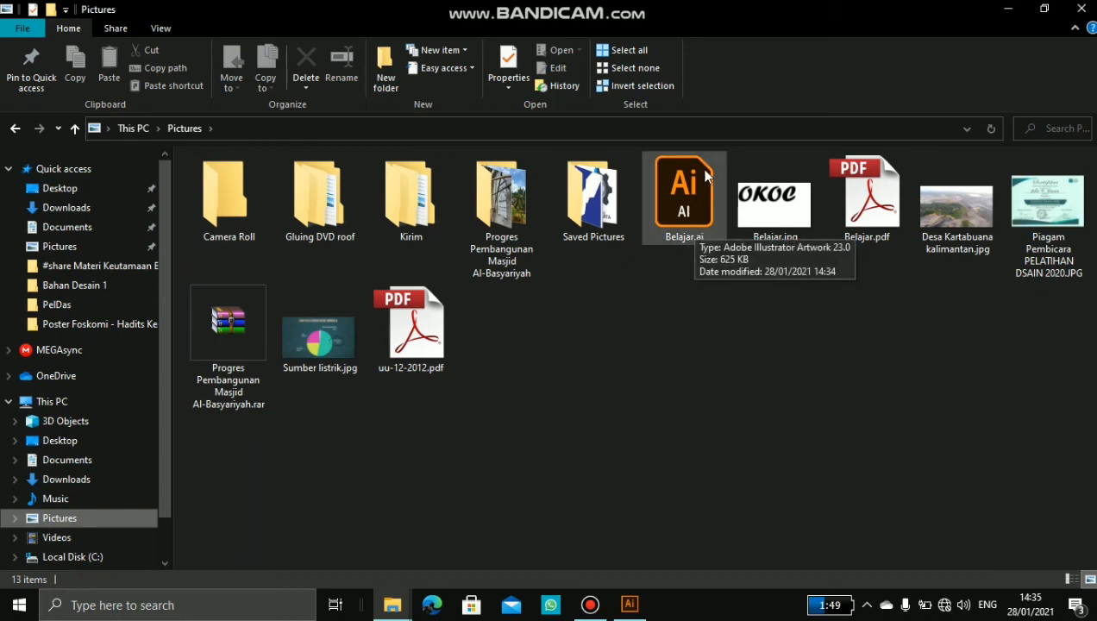
pyautogui.click(668, 192)
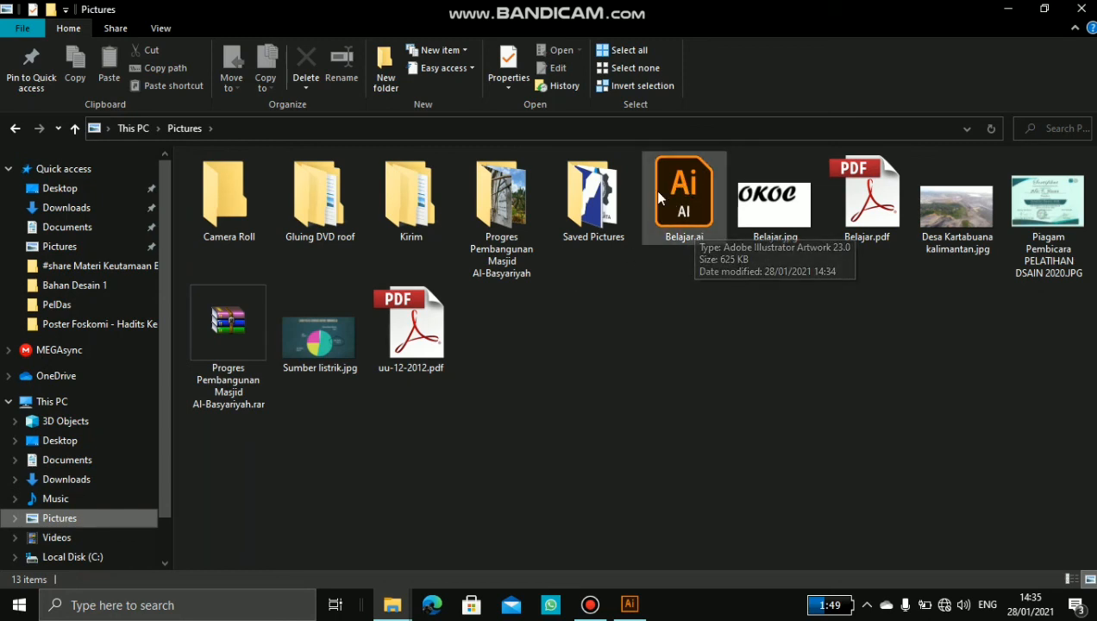
pyautogui.click(767, 214)
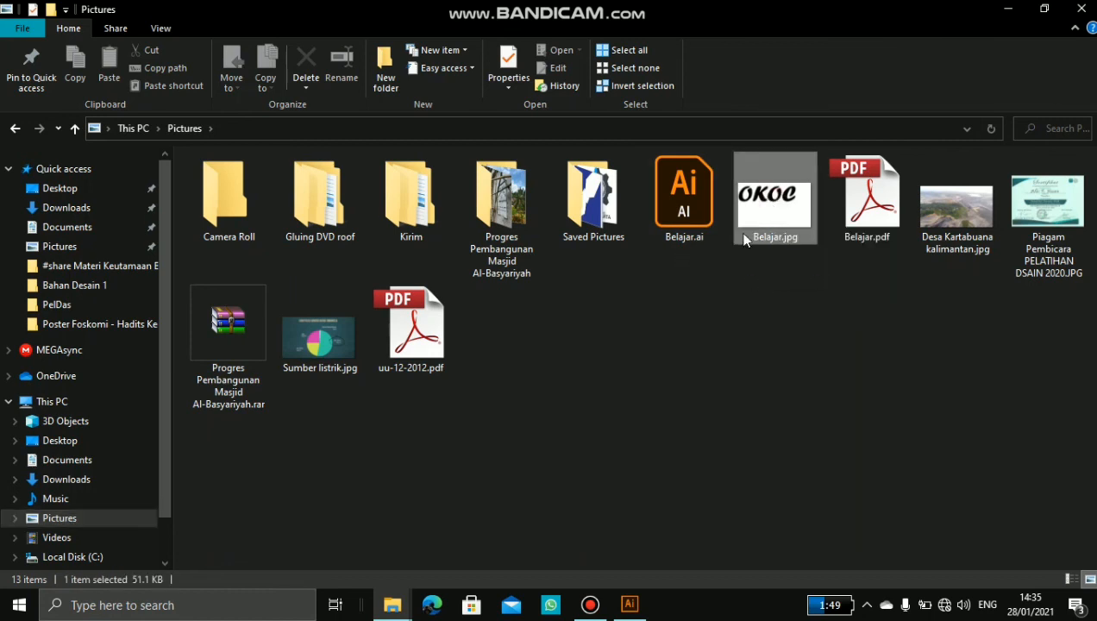
pyautogui.click(863, 226)
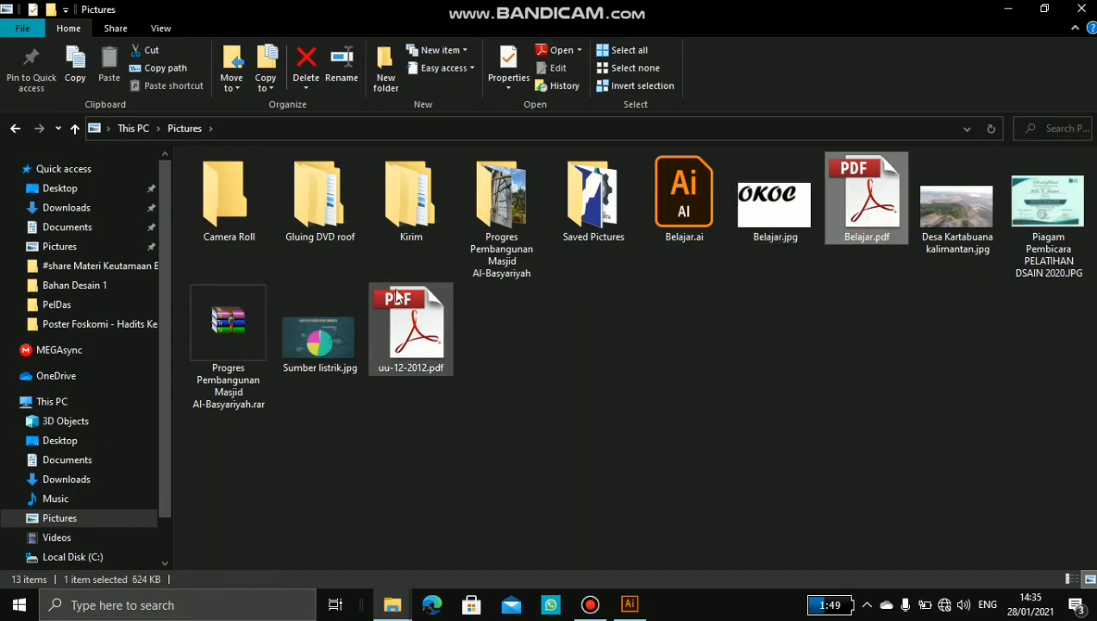
# Step: Switch back to Illustrator and delete the OKOC text after moving it up the artboard and rotating its frame
pyautogui.click(630, 604)
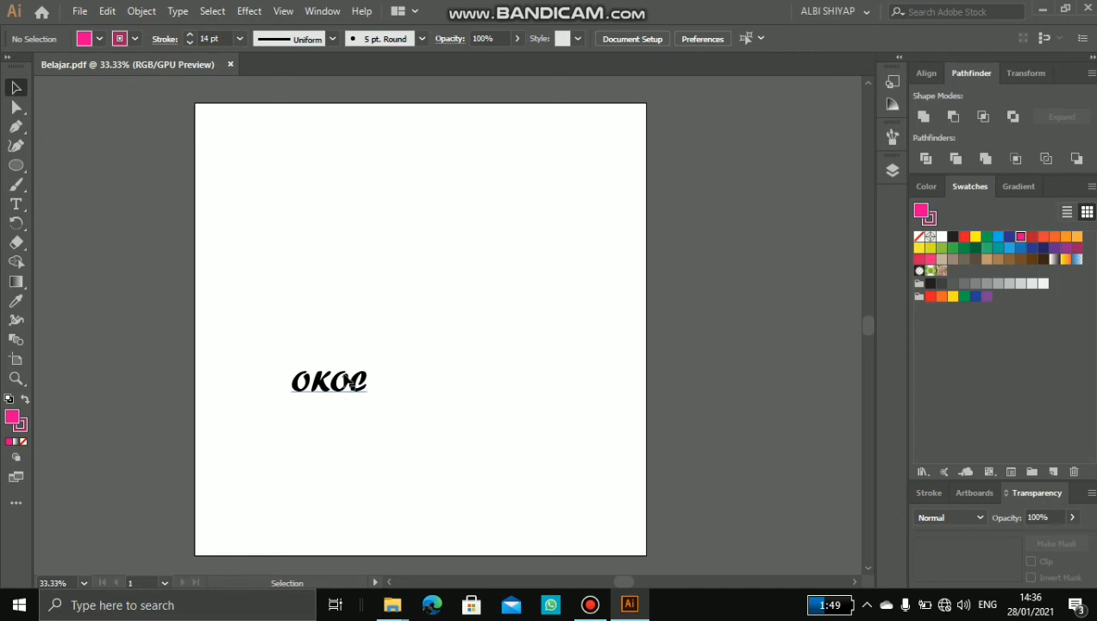
pyautogui.click(353, 387)
pyautogui.moveTo(338, 369); pyautogui.dragTo(346, 196)
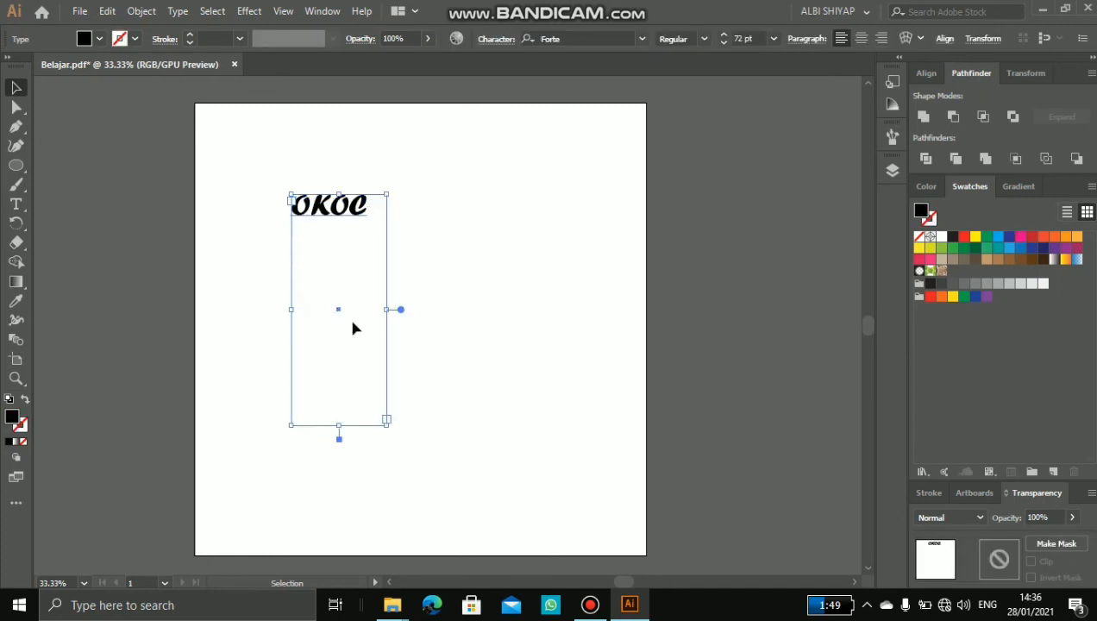
pyautogui.moveTo(333, 432); pyautogui.dragTo(333, 268)
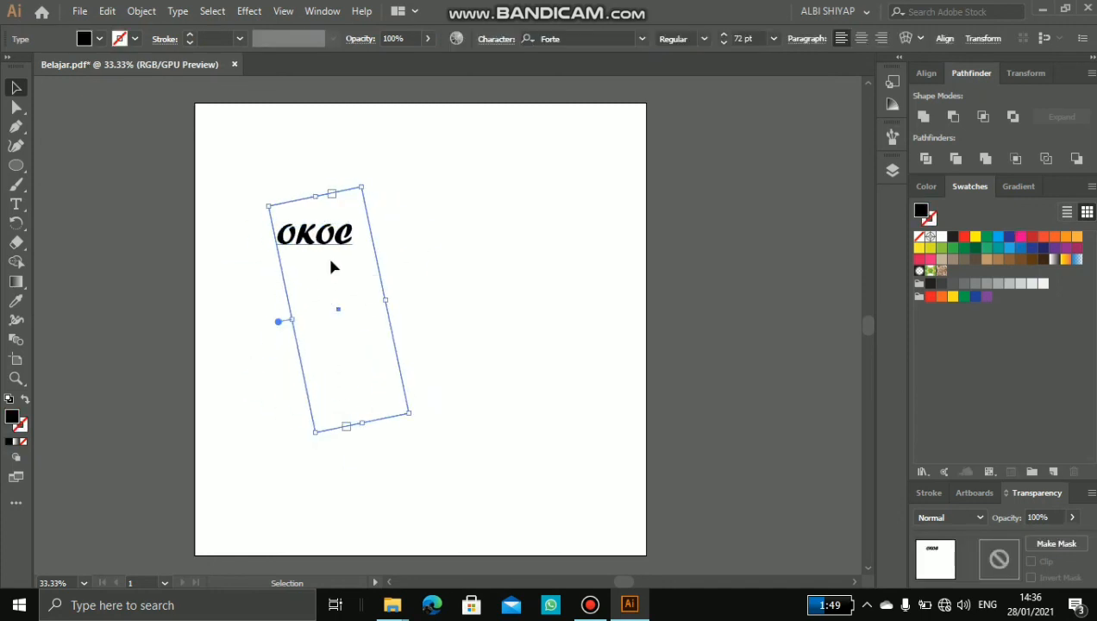
pyautogui.press('Delete')
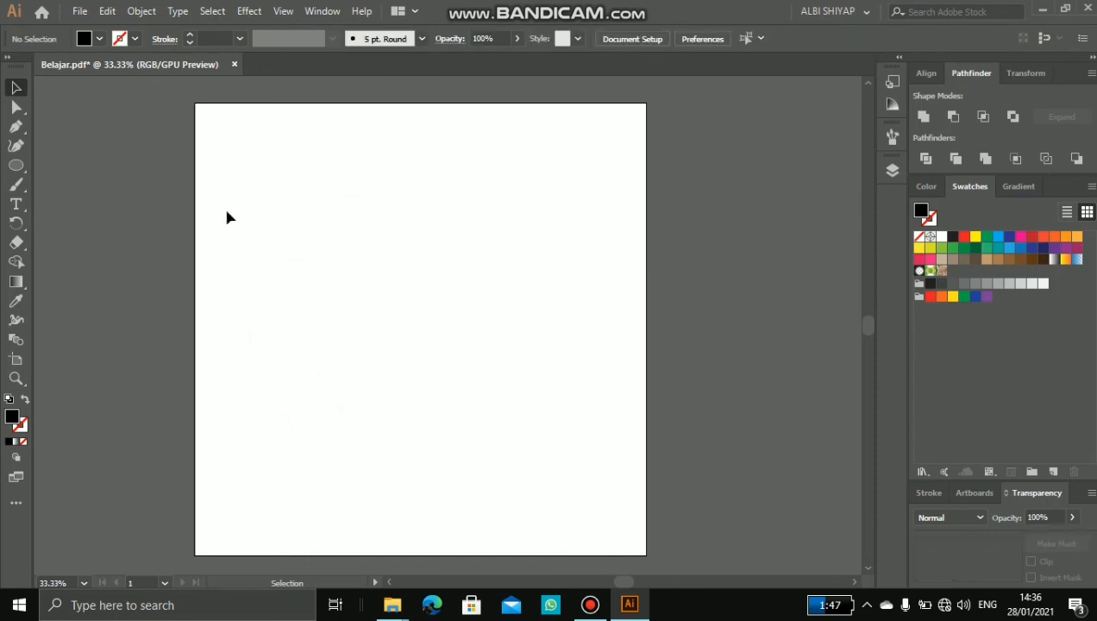
# Step: Draw four separate black ellipses on the empty artboard: one large at the upper left and three smaller ones to its right and below
pyautogui.click(17, 165)
pyautogui.moveTo(262, 189); pyautogui.dragTo(436, 349)
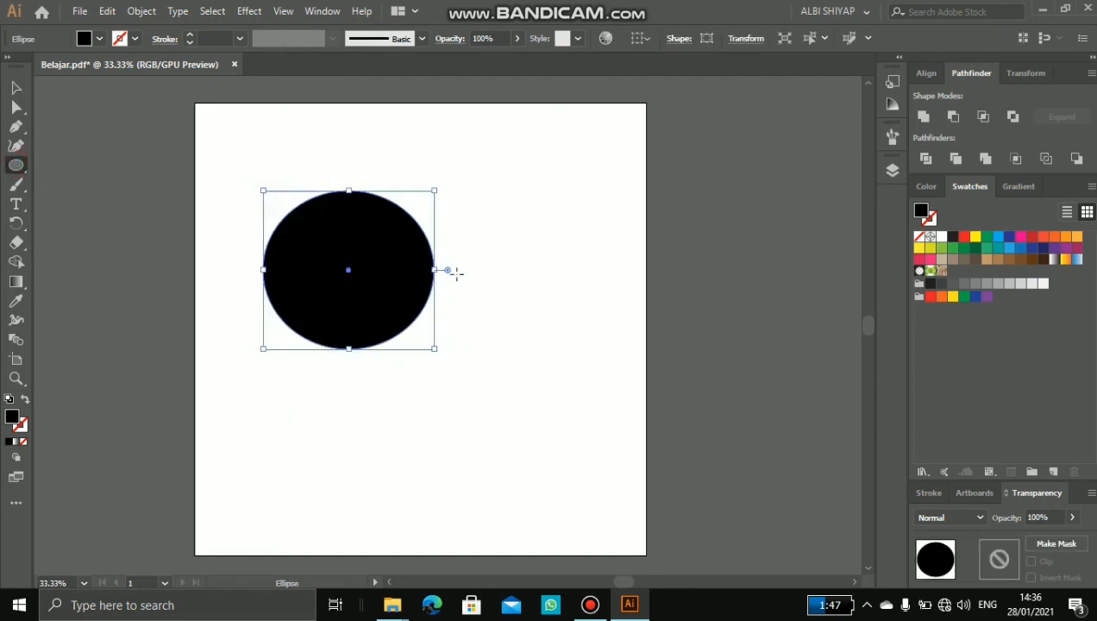
pyautogui.moveTo(503, 232); pyautogui.dragTo(547, 305)
pyautogui.moveTo(492, 368); pyautogui.dragTo(549, 414)
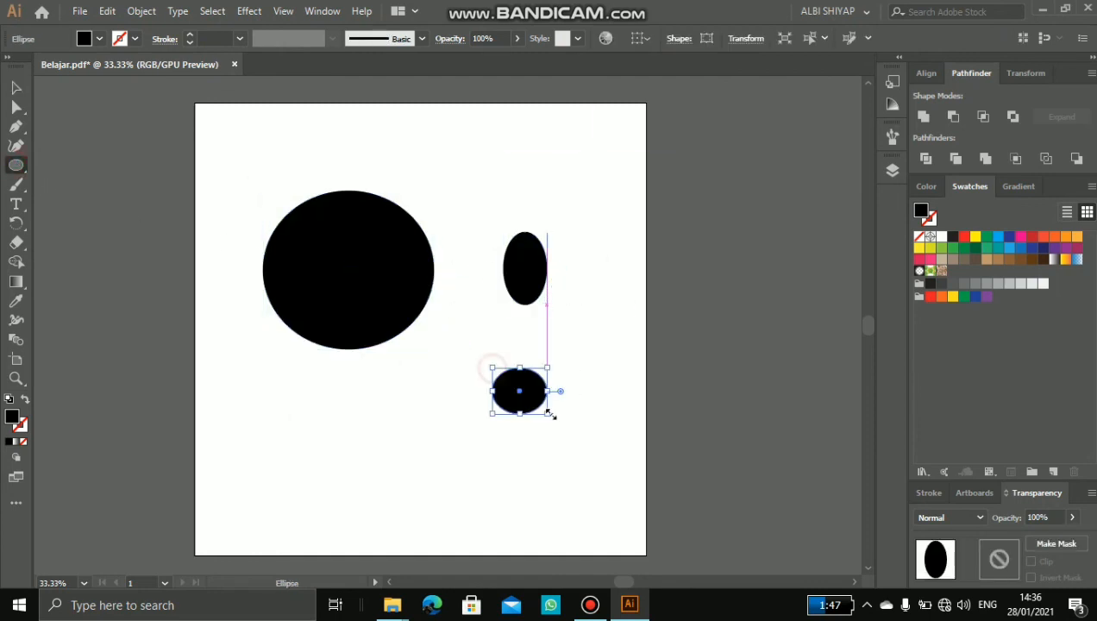
pyautogui.moveTo(363, 442)
pyautogui.mouseDown()
pyautogui.moveTo(461, 518)
pyautogui.moveTo(440, 518)
pyautogui.mouseUp()
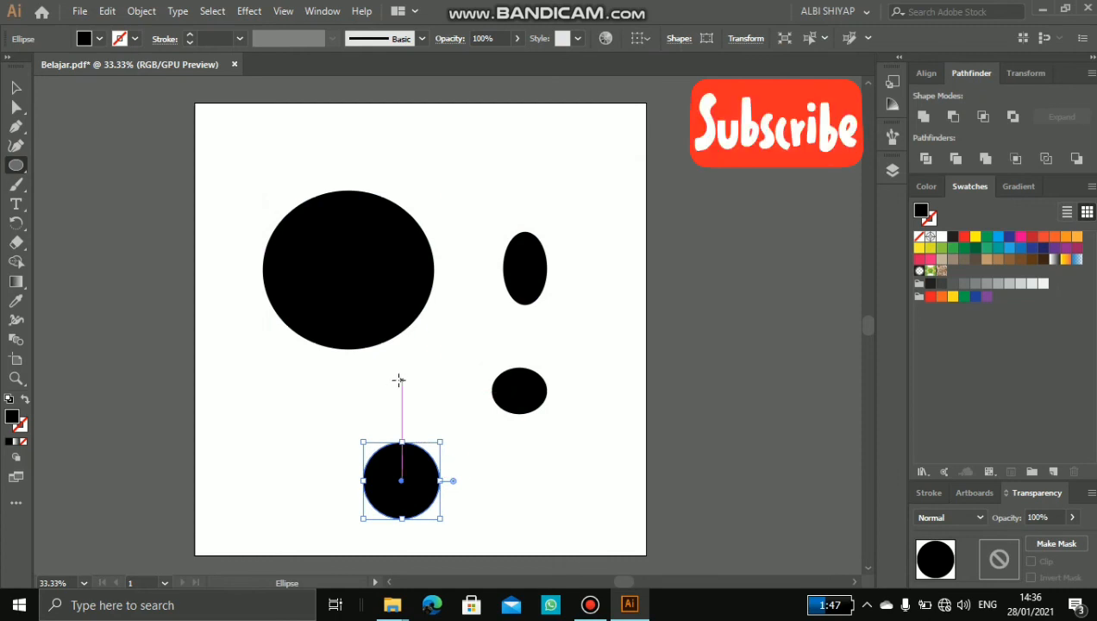
# Step: Select all four black ellipses on the artboard and delete them
pyautogui.click(15, 89)
pyautogui.moveTo(211, 123); pyautogui.dragTo(621, 549)
pyautogui.press('Delete')
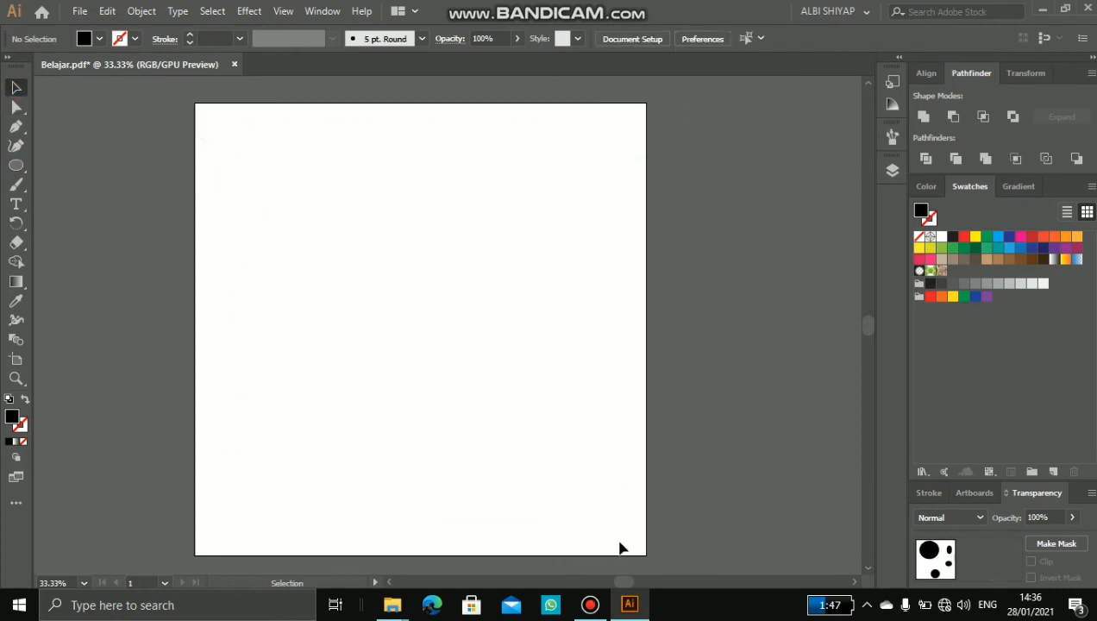